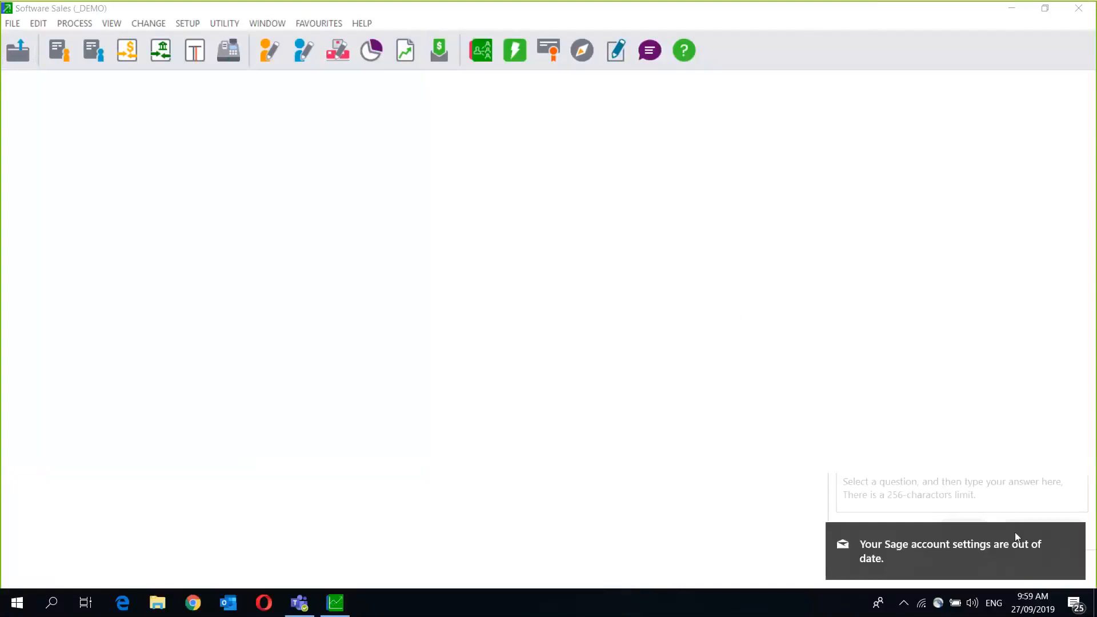
Step: Open cash book processing for 01 - 8400/000 National Bank without connecting bank feeds, and start Pastel Bank Manager
click(1065, 529)
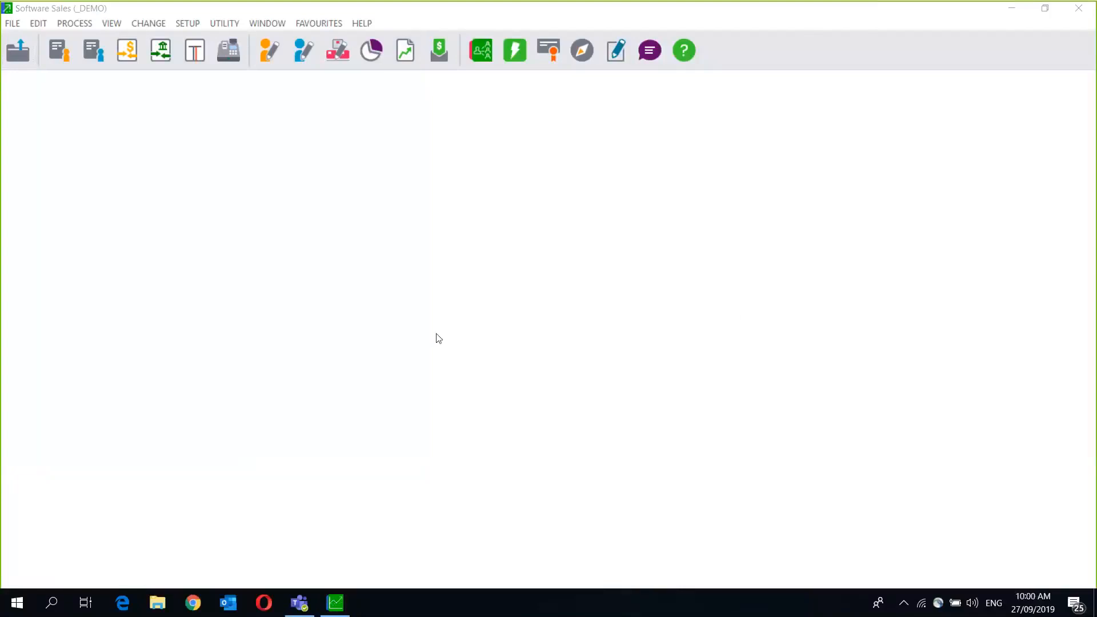
click(129, 52)
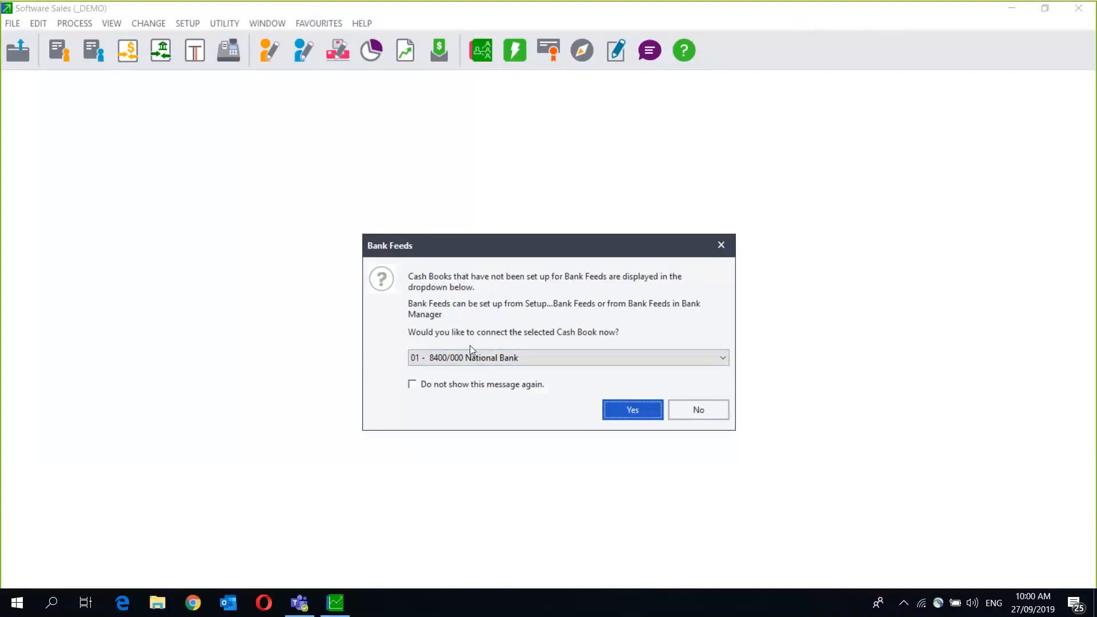
click(695, 411)
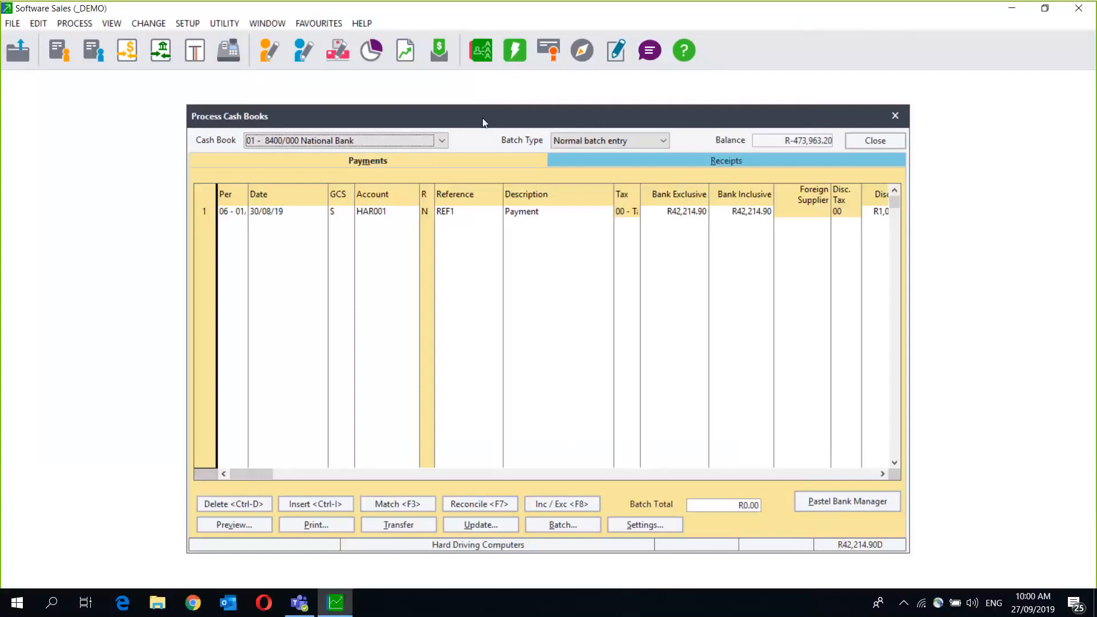
click(815, 511)
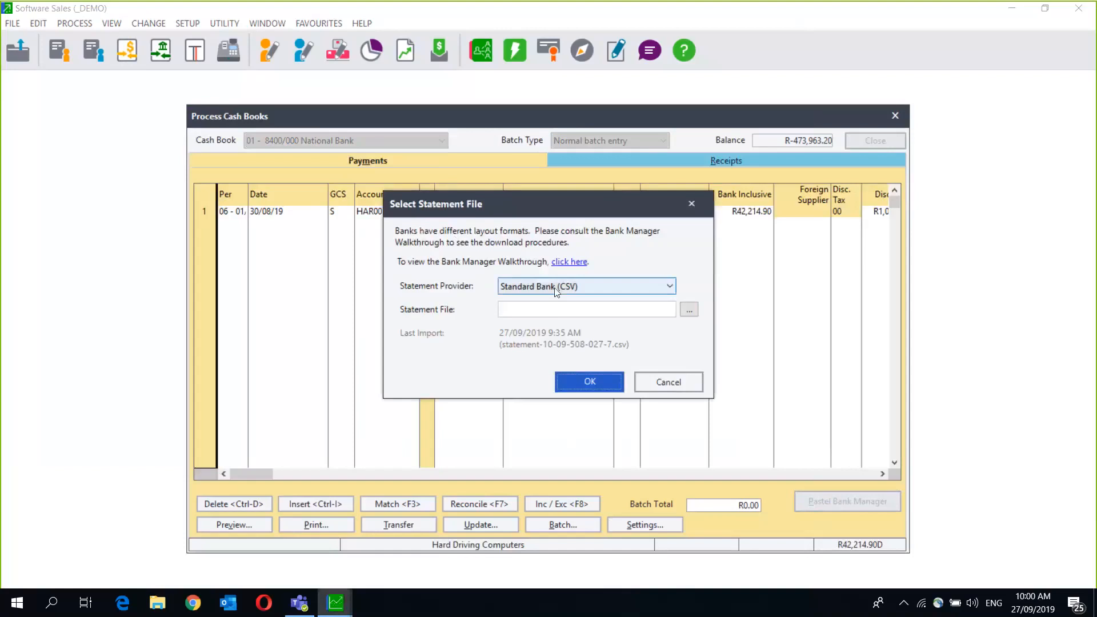
Step: Import the bank statement CSV from Downloads with Standard Bank (CSV) as the statement provider, proceeding despite the possible duplication
click(555, 289)
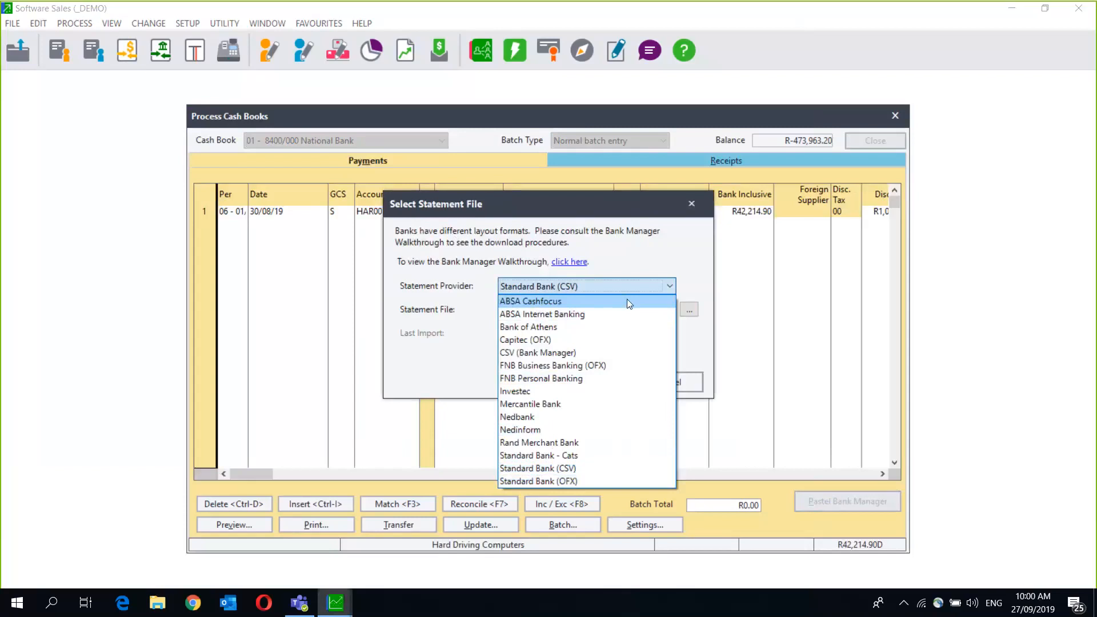
click(537, 469)
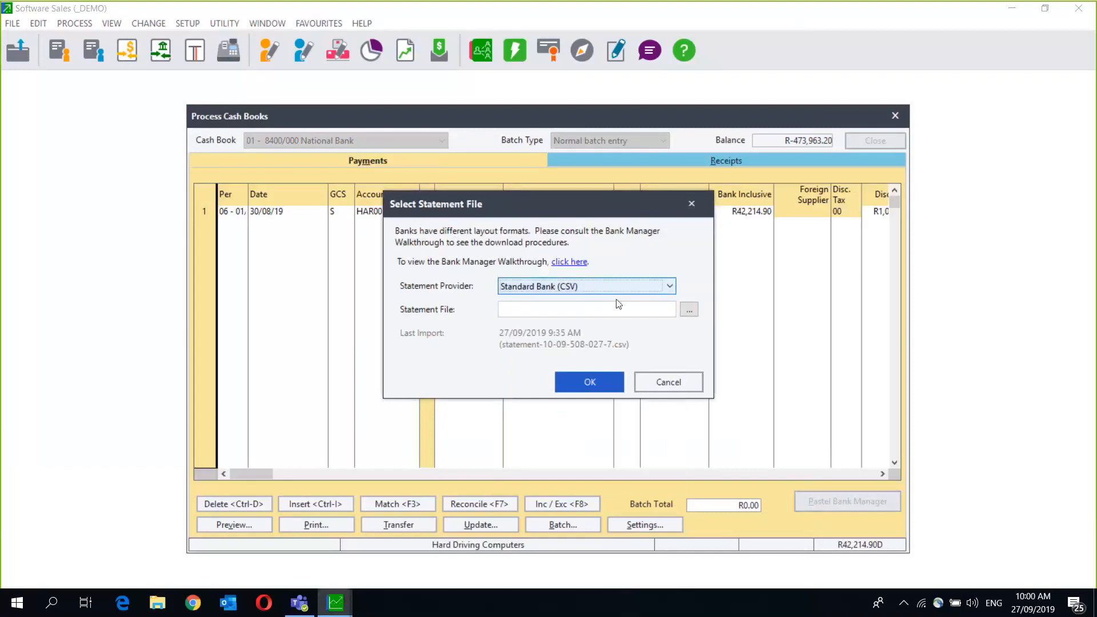
click(693, 311)
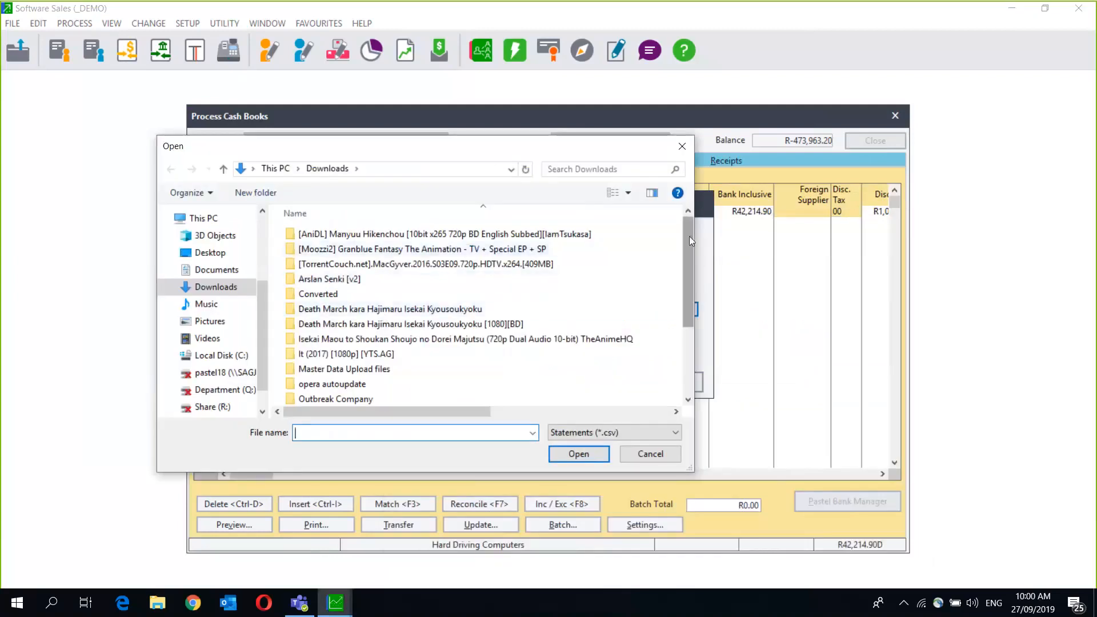
drag(689, 236, 689, 298)
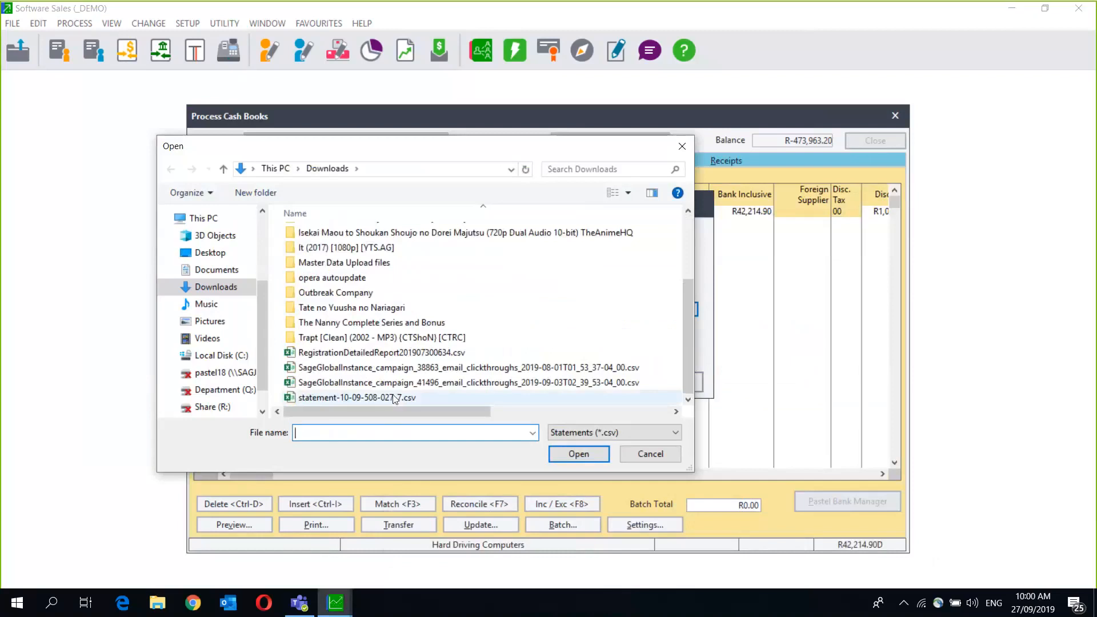
double_click(393, 398)
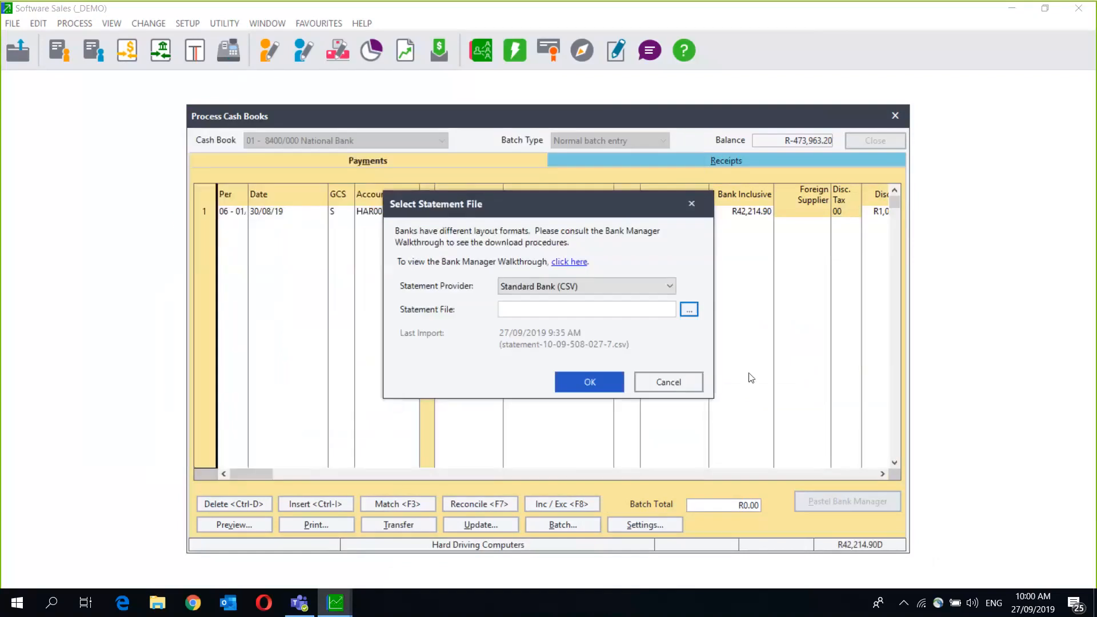
click(591, 381)
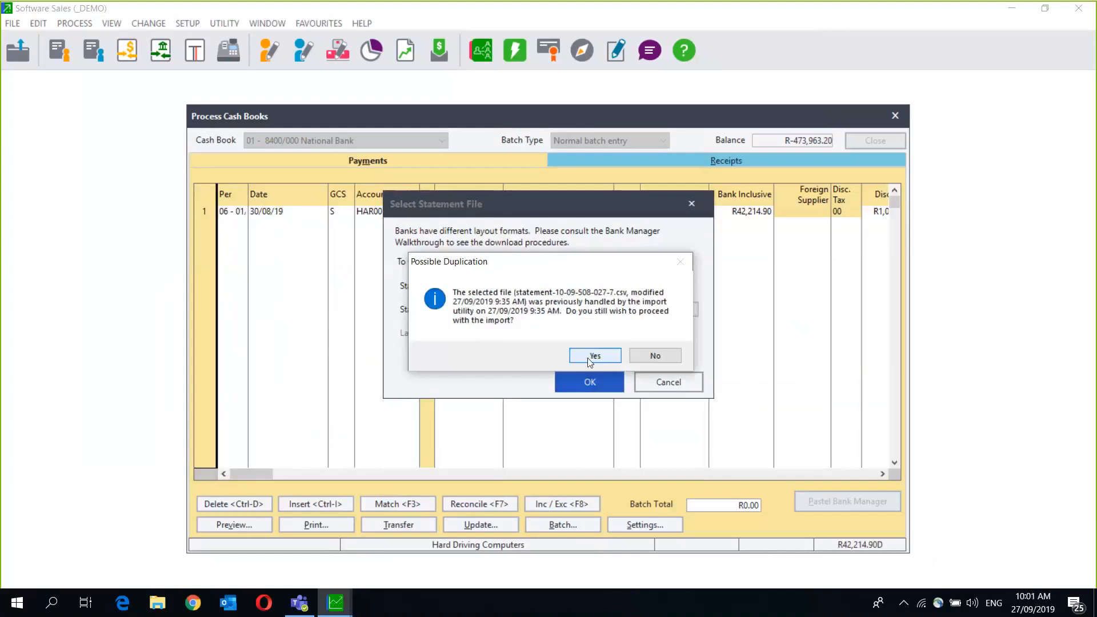
click(651, 355)
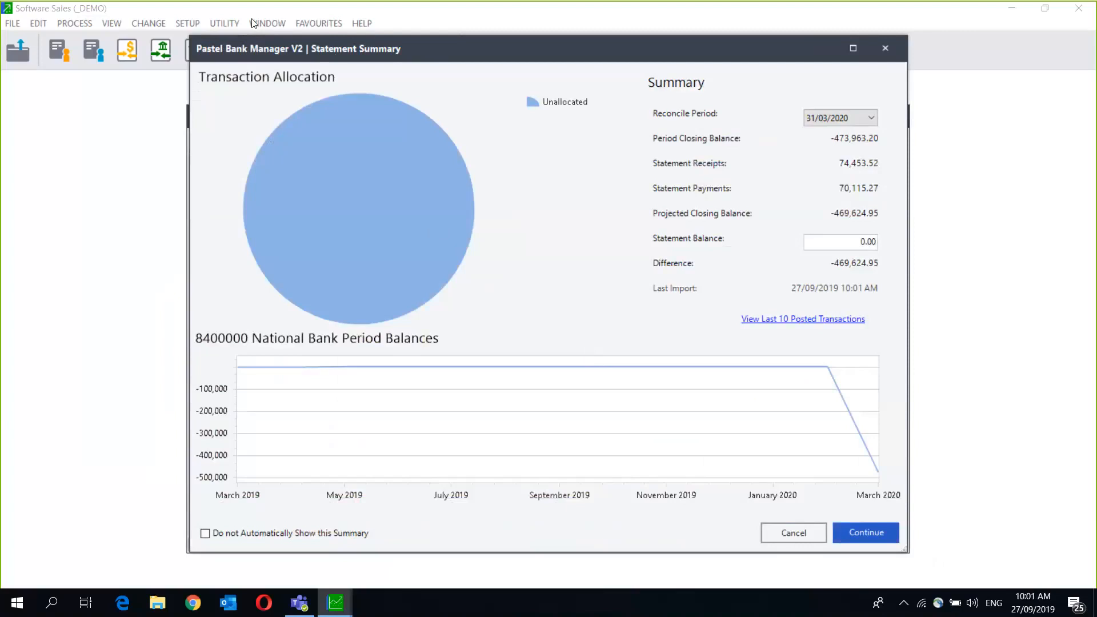
Step: Set the statement balance to -469624 in the Statement Summary and continue to the statement preview
drag(359, 45, 173, 12)
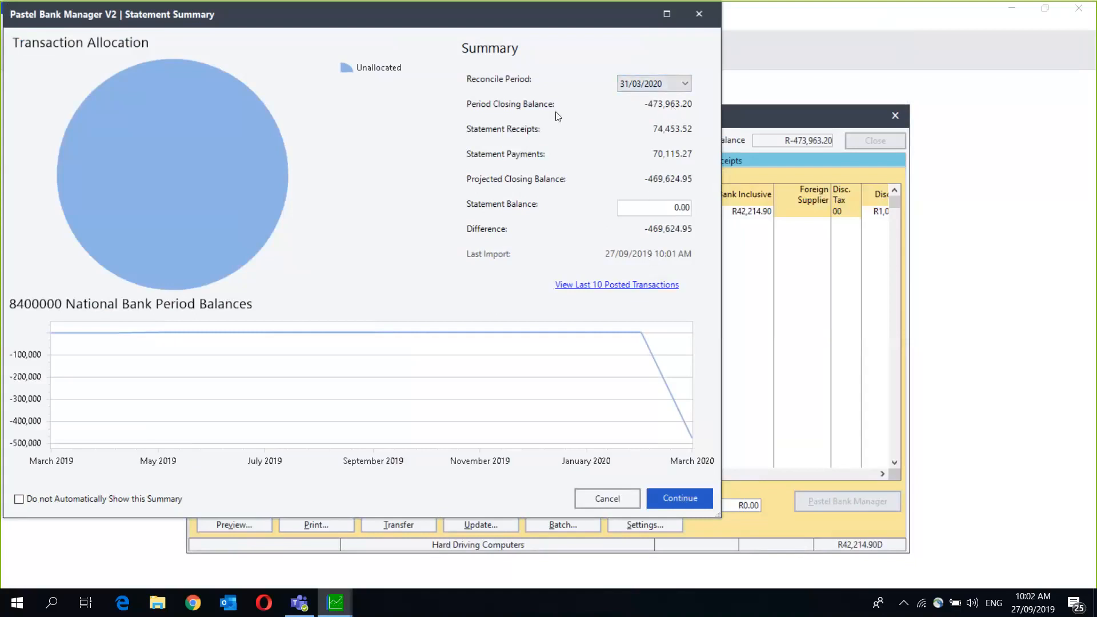
click(674, 206)
key(BackSpace)
text(-469624)
click(612, 299)
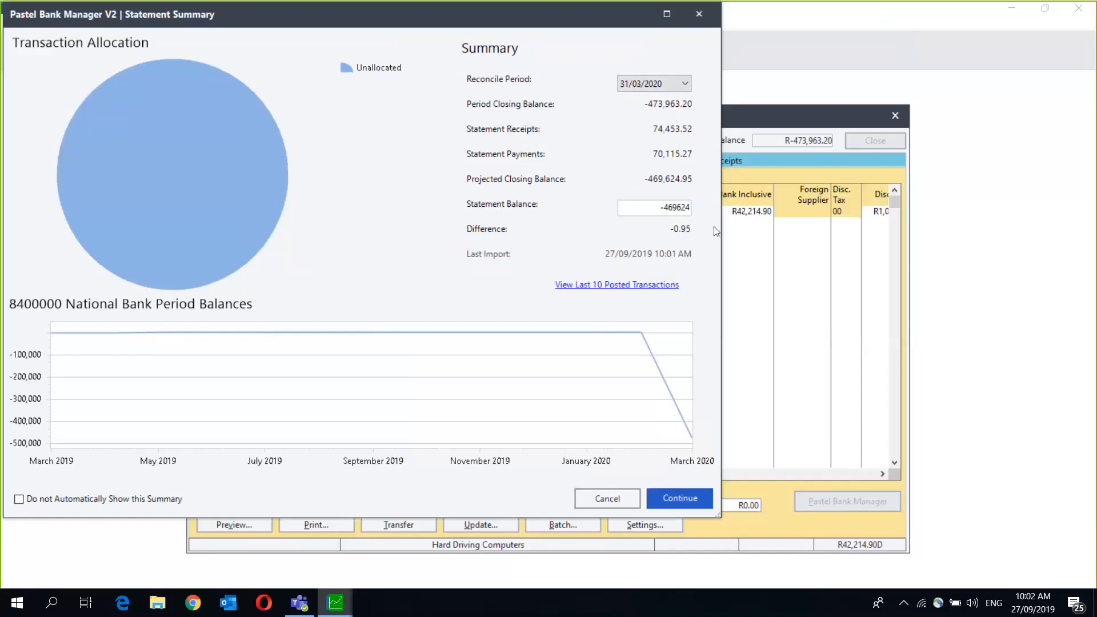
click(667, 209)
click(672, 498)
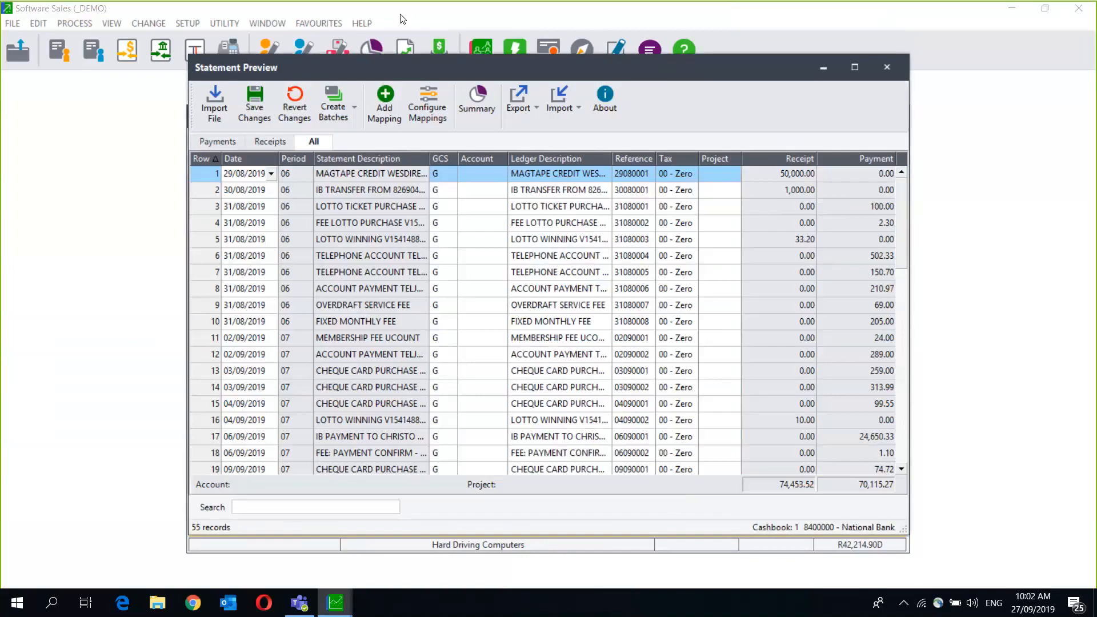
Step: Review the imported statement's payments, receipts and combined transactions, and look at the batch creation options
drag(588, 73, 403, 19)
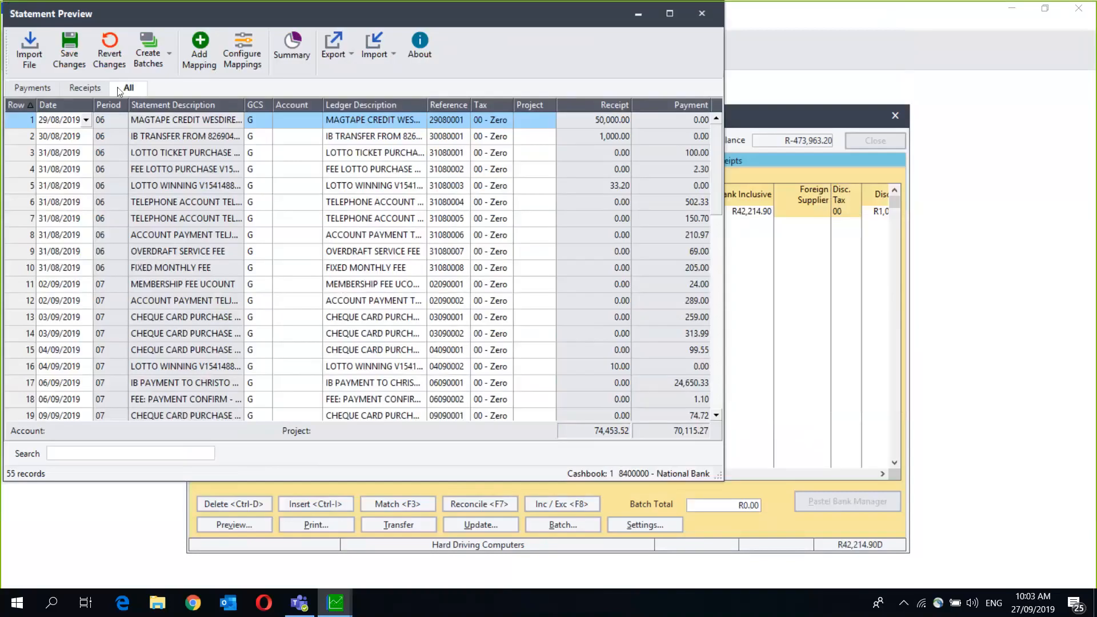
click(25, 91)
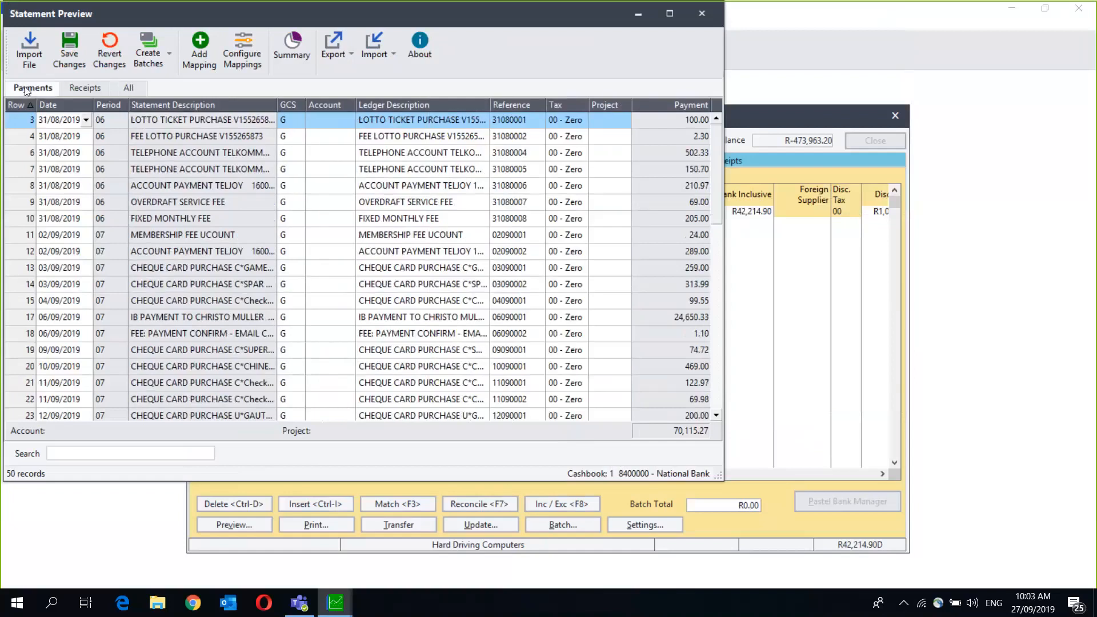
click(82, 90)
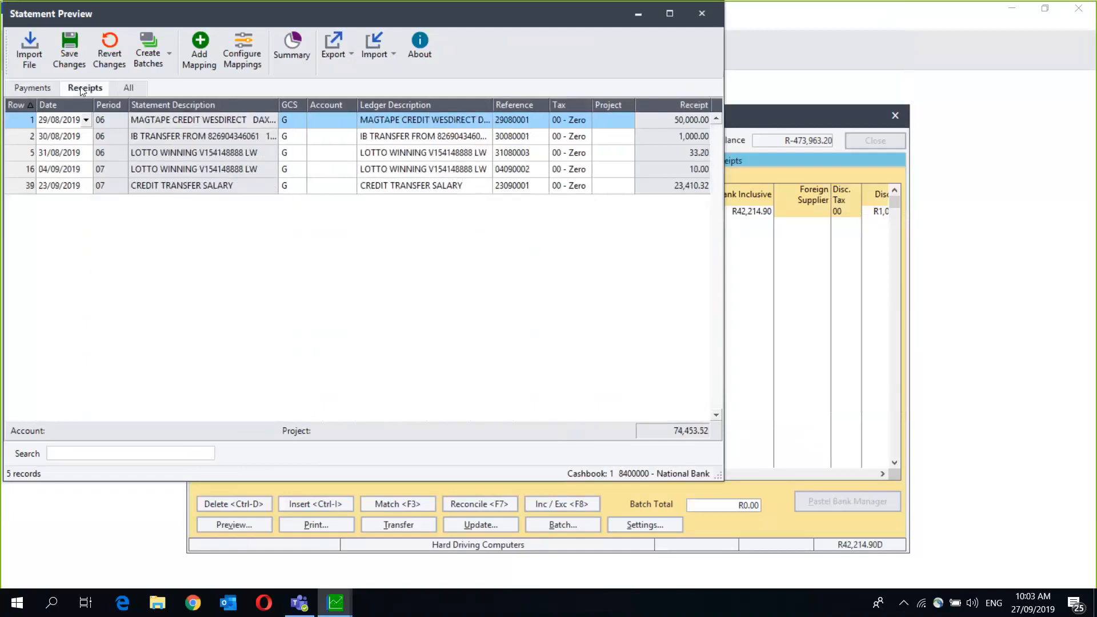
click(129, 88)
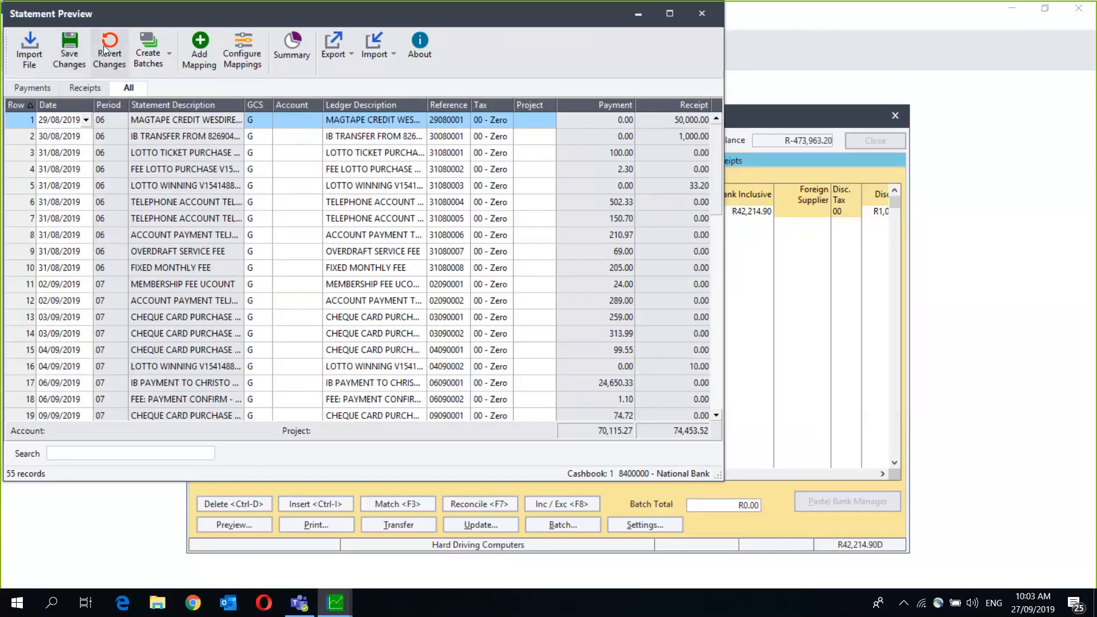
click(149, 64)
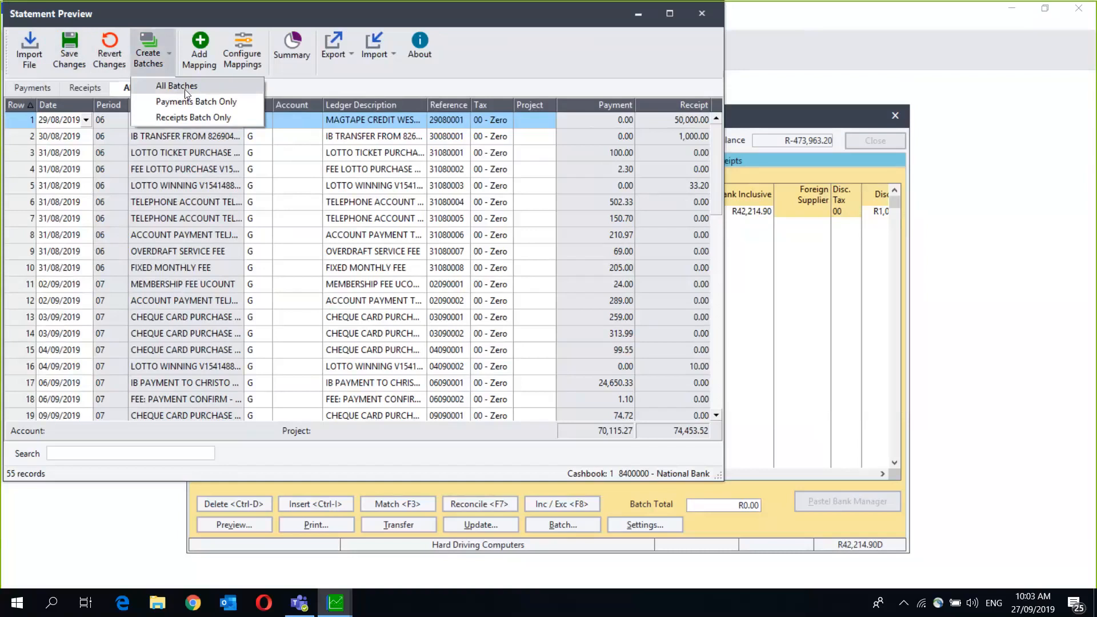
click(199, 118)
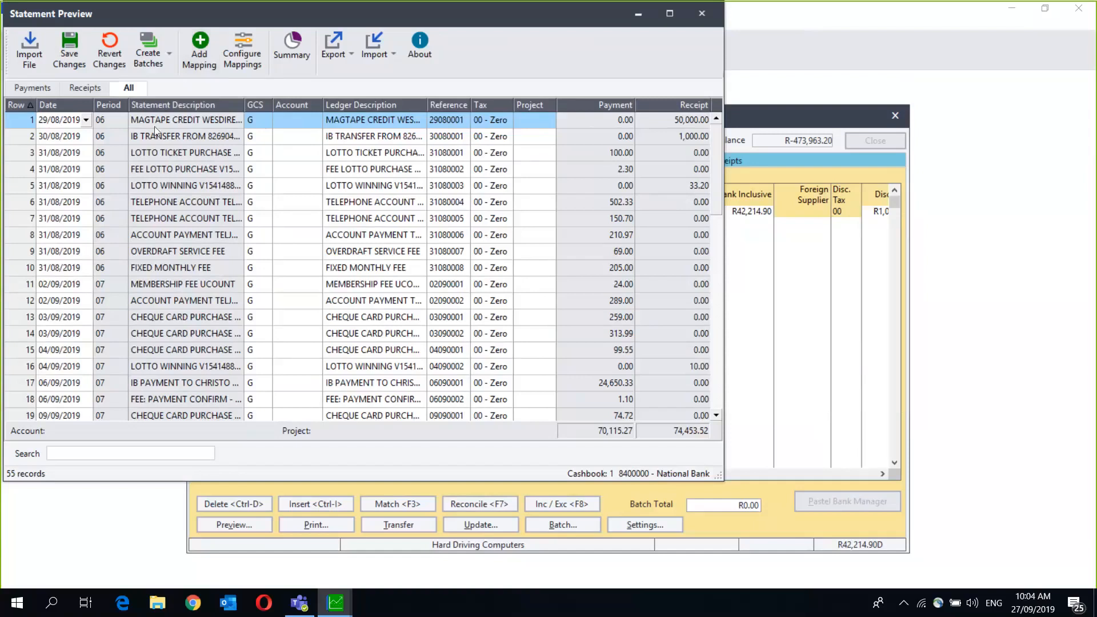
Step: View the Pastel Bank Manager version information, and return to the Statement Preview window
click(286, 118)
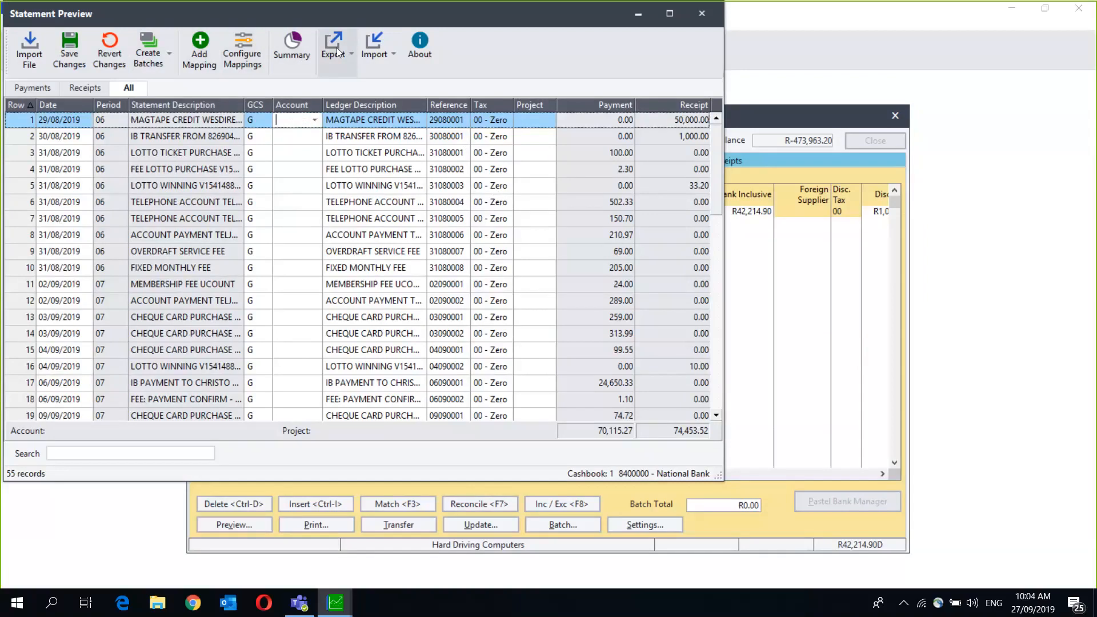
click(424, 52)
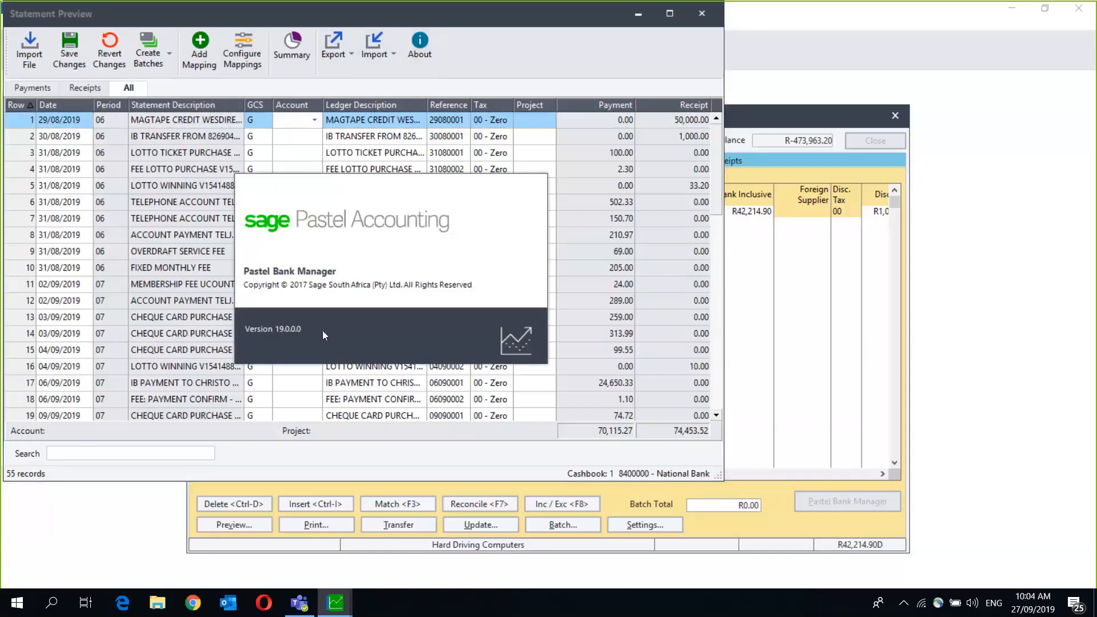
click(647, 222)
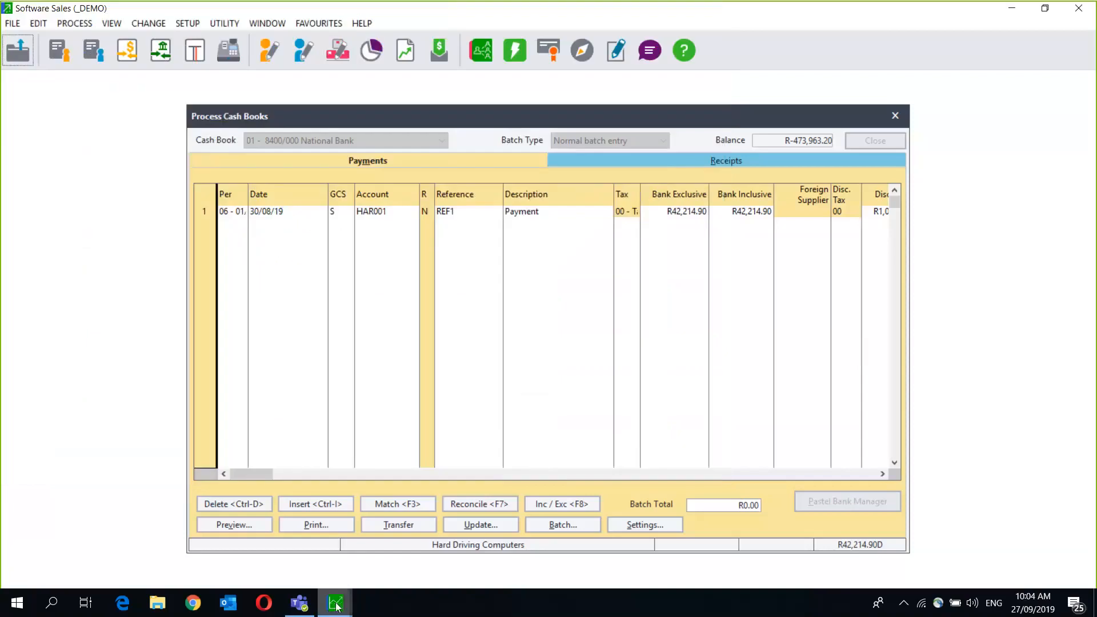
mouse_move(336, 604)
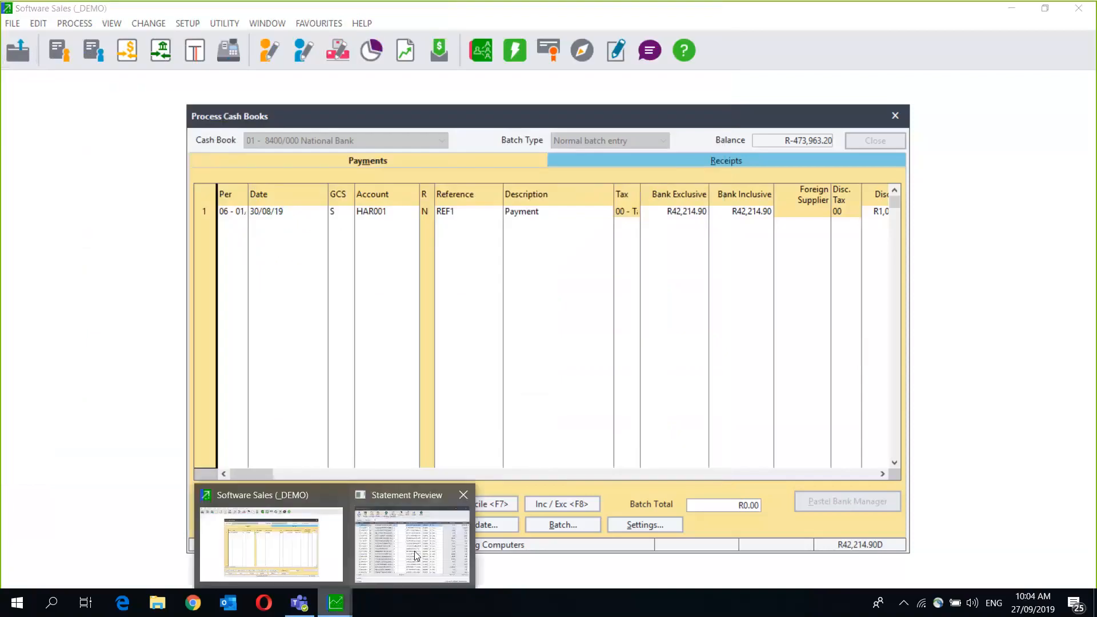
click(416, 556)
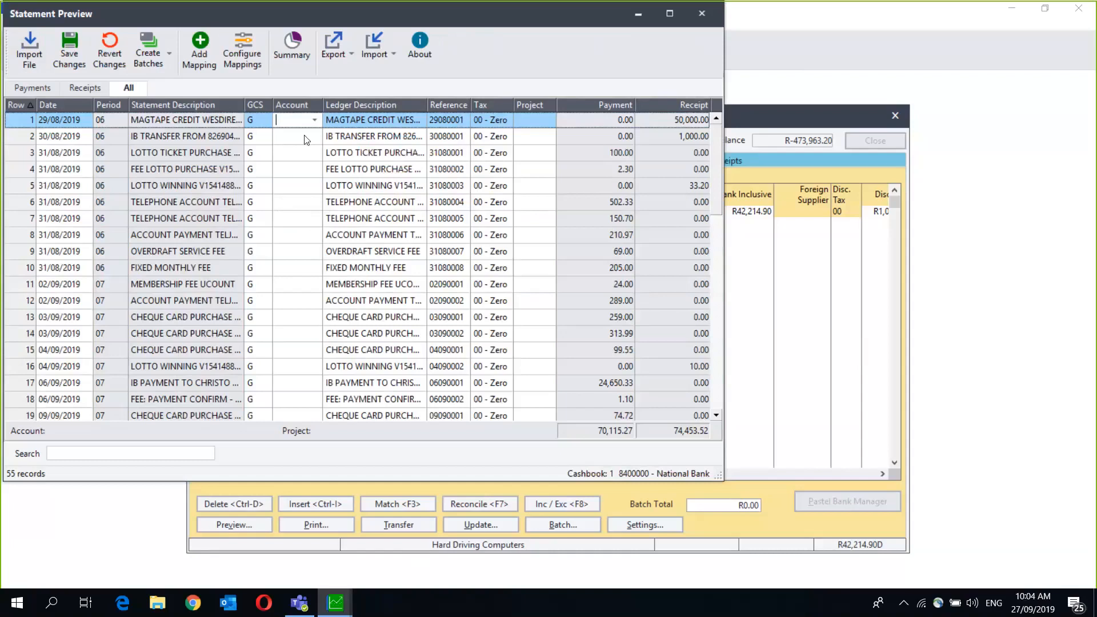
Step: In the payments list, allocate the LOTTO TICKET PURCHASE transaction in row 3 to account 3200000 Bank Charges
click(45, 86)
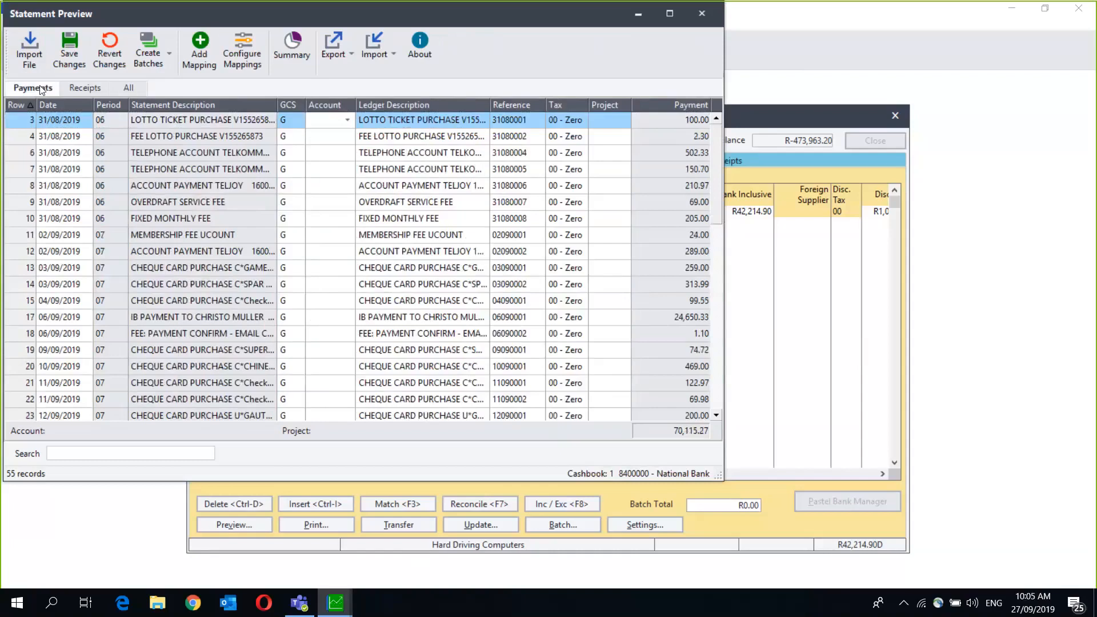
click(182, 137)
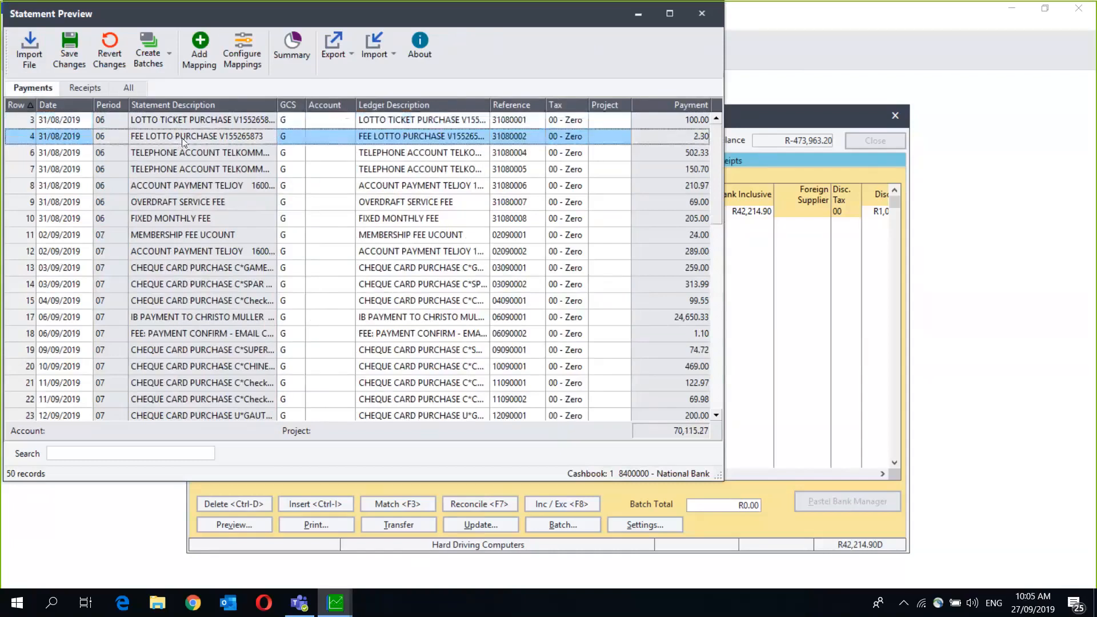
click(206, 121)
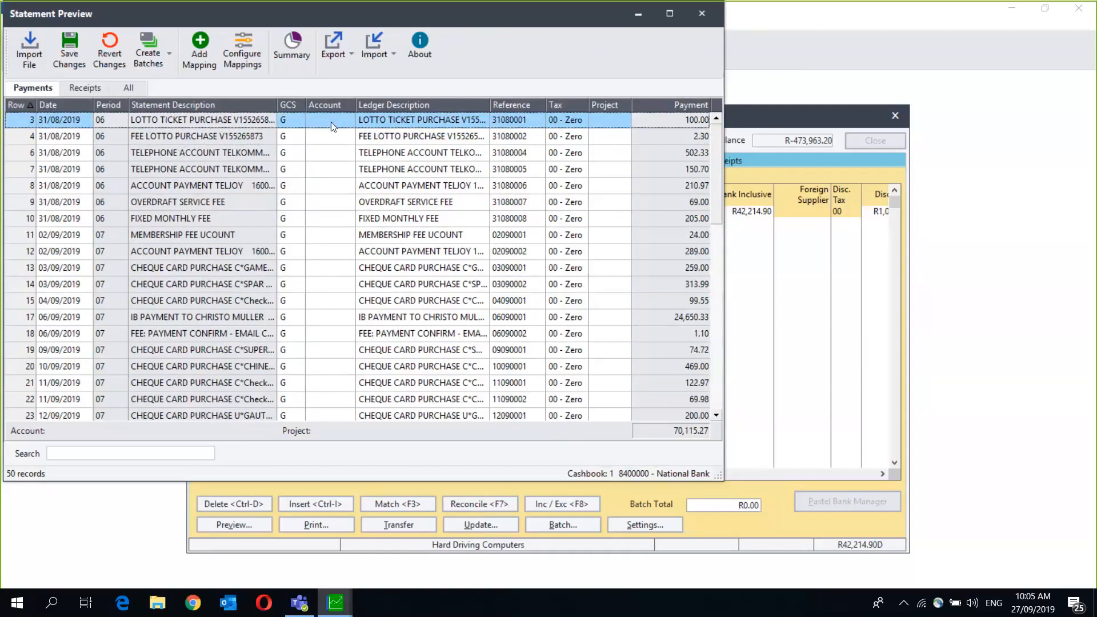
click(348, 124)
click(348, 119)
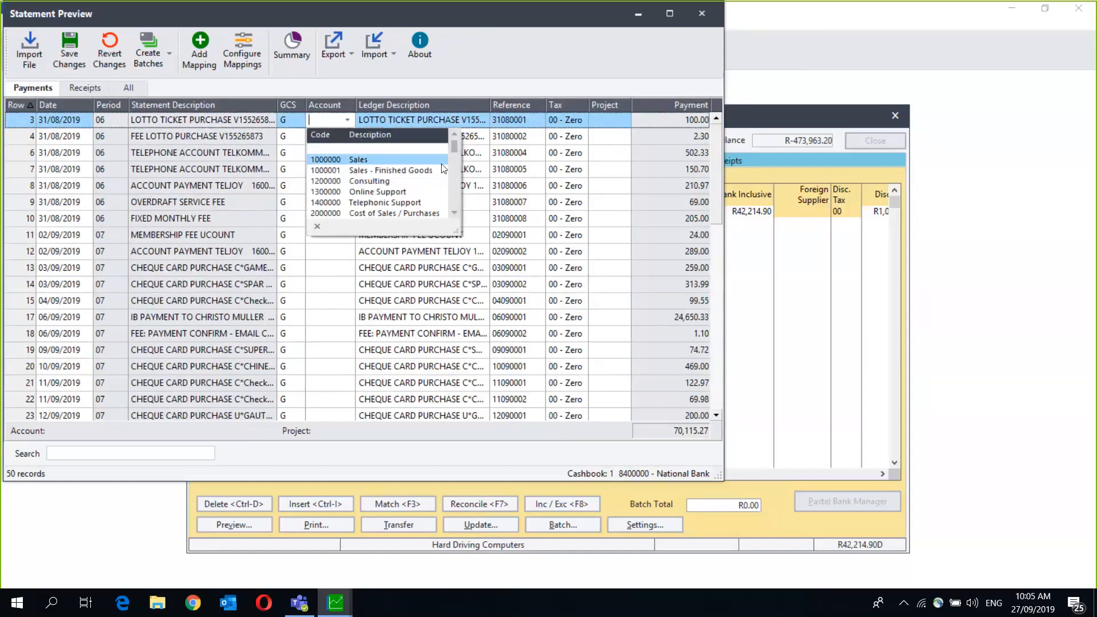
key(Down)
key(Down)
key(Down)
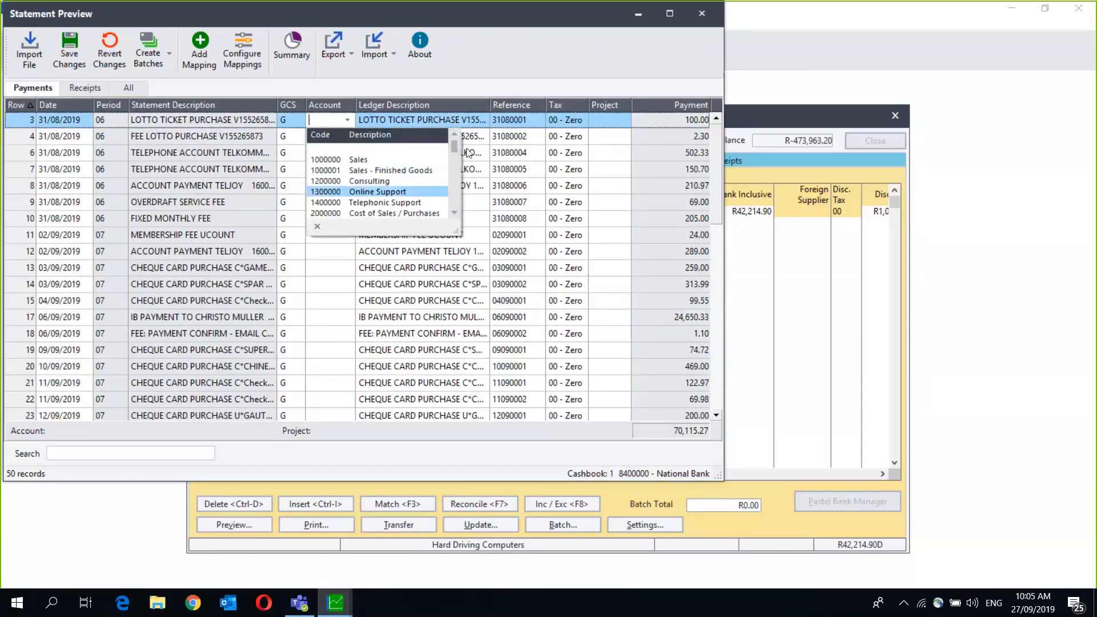
text(bank)
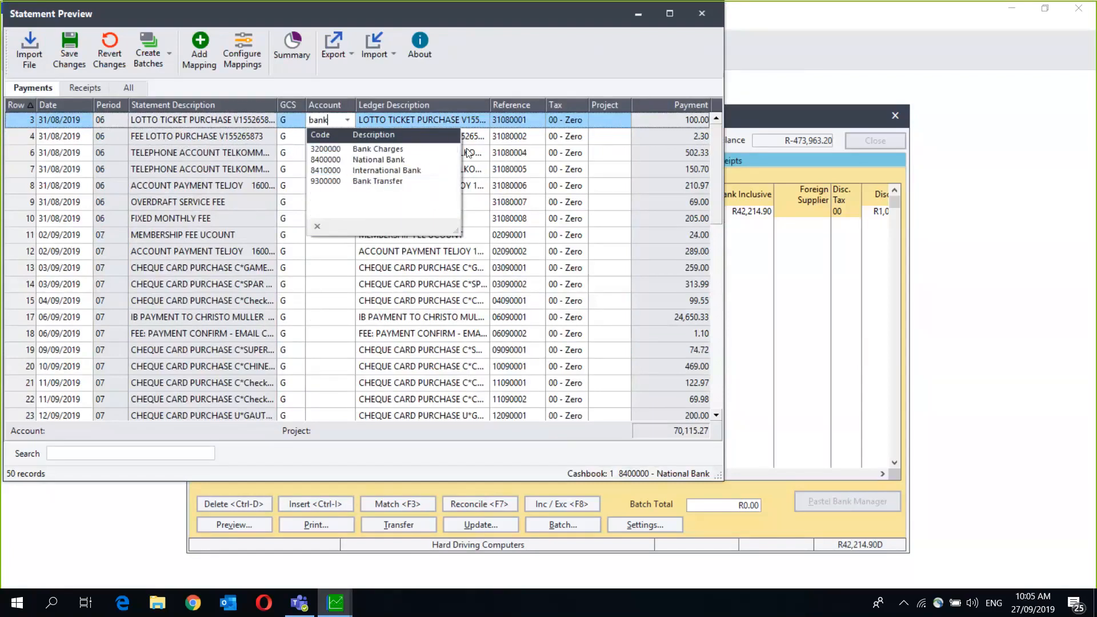
click(386, 149)
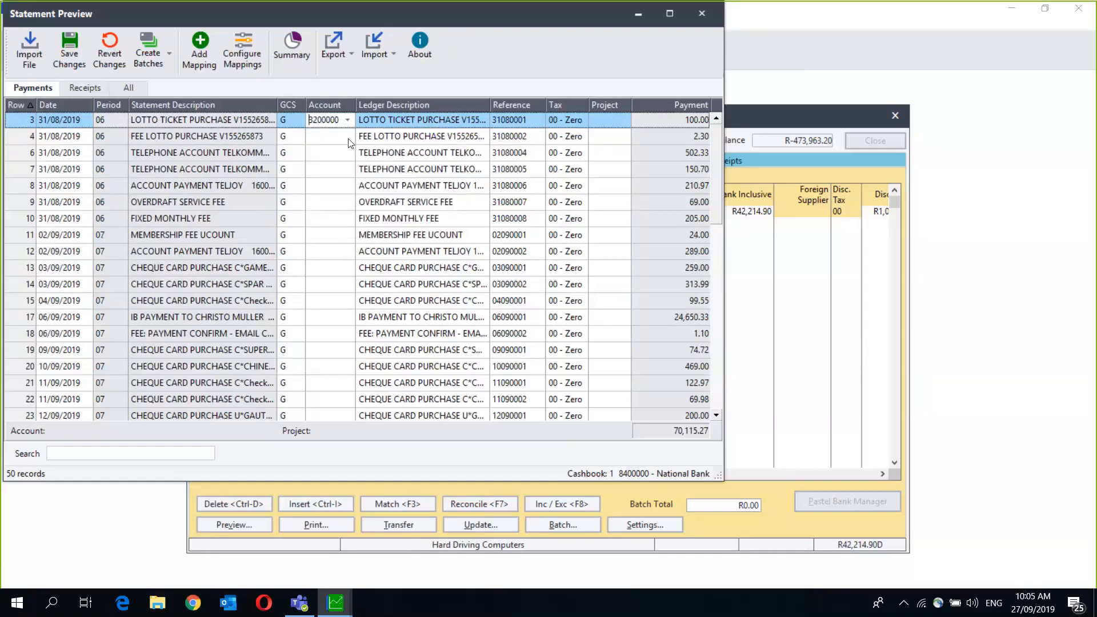
Step: Set the tax type of the LOTTO TICKET PURCHASE payment in row 3 to the code 15 Vat option
click(565, 119)
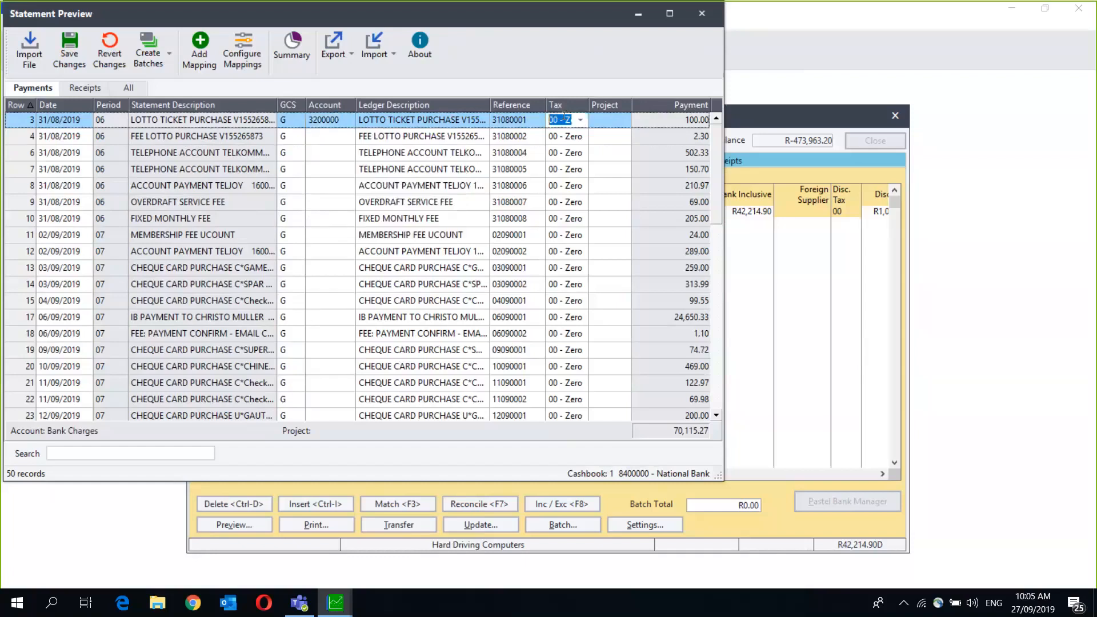
click(582, 119)
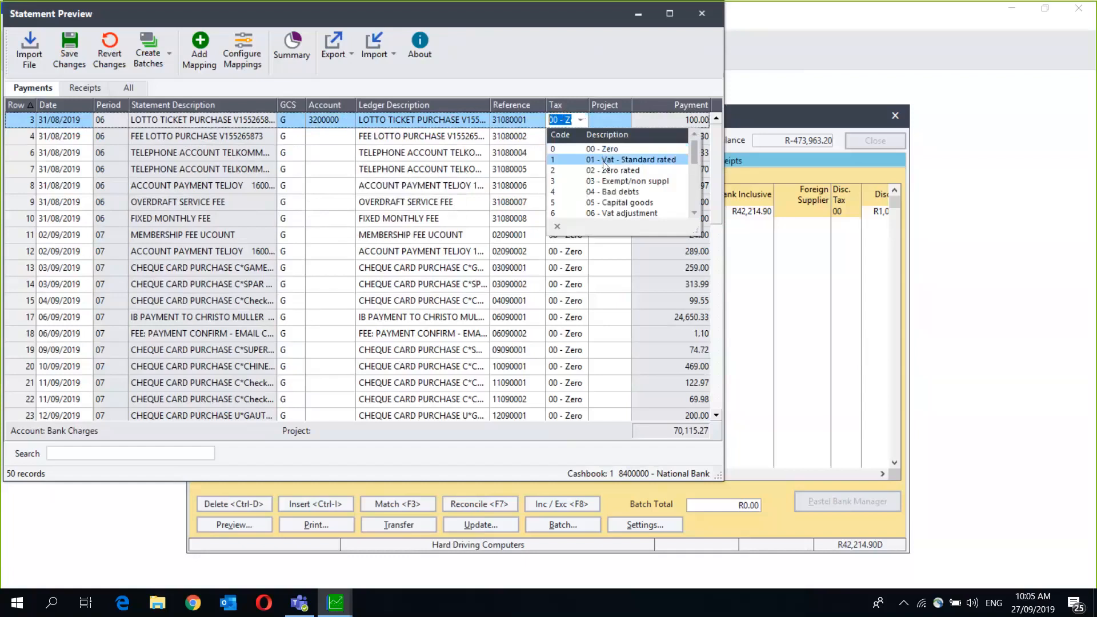
click(605, 166)
click(582, 120)
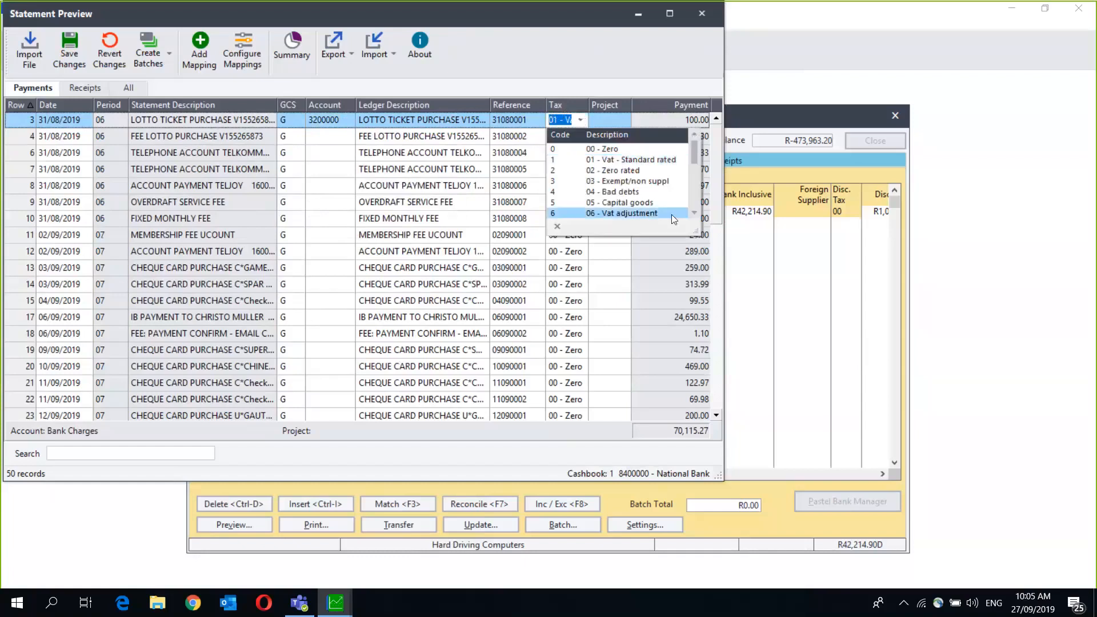
scroll(693, 218, down, 5)
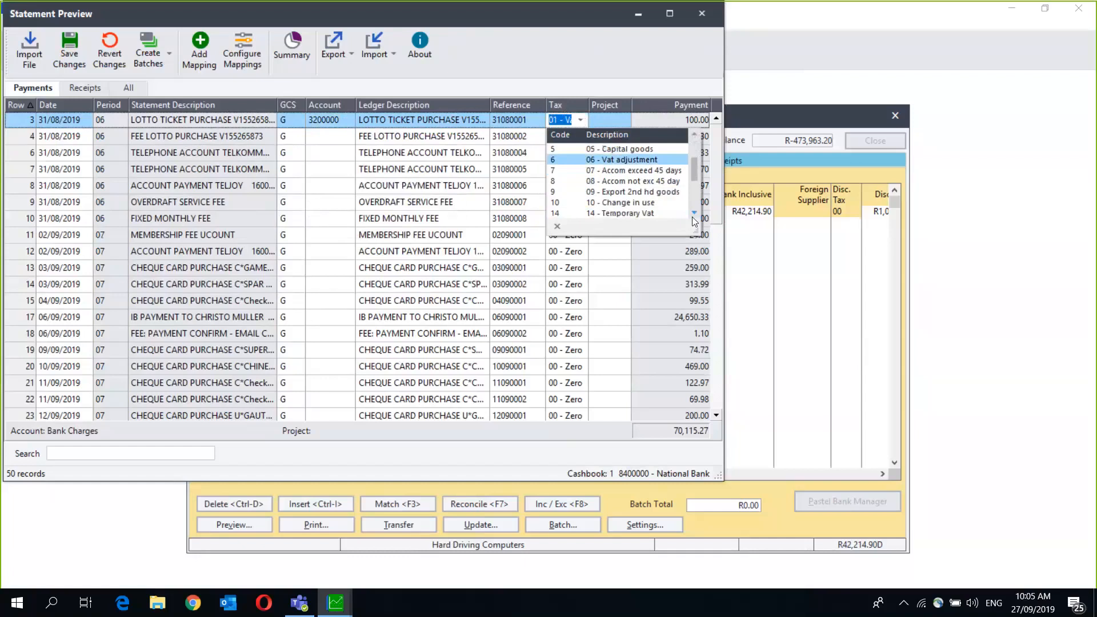
scroll(694, 219, down, 1)
click(657, 214)
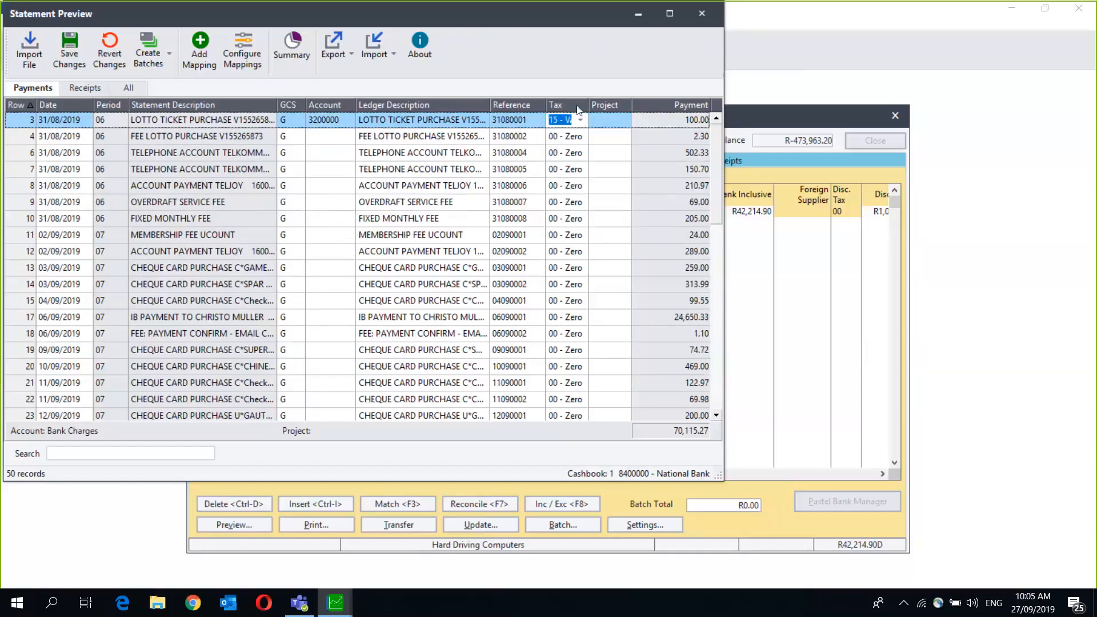
click(612, 116)
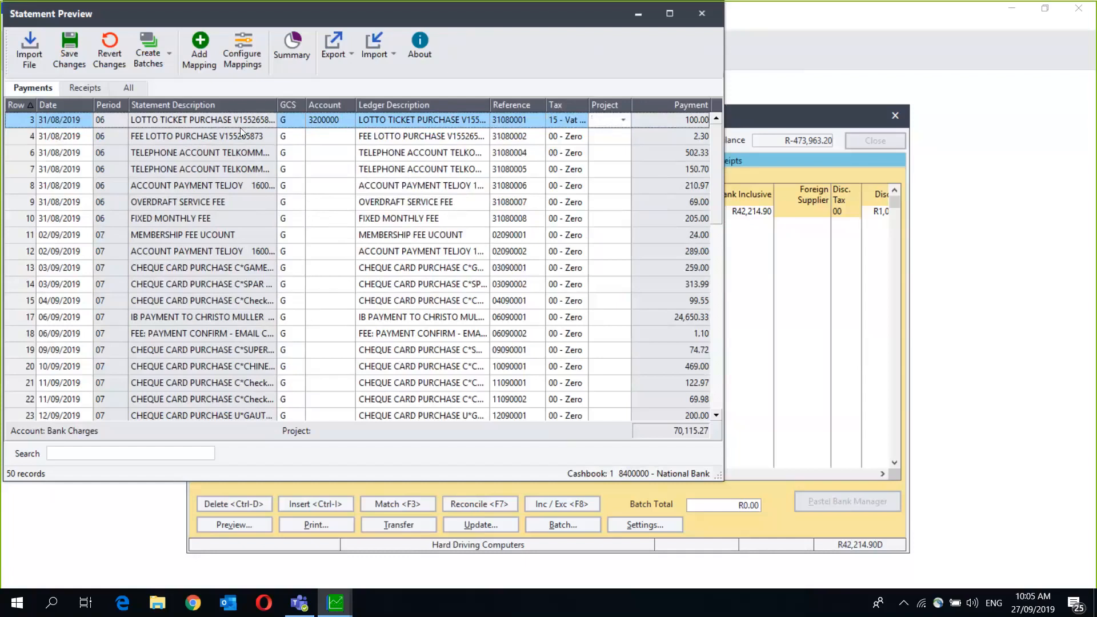
Step: Start a new mapping from the row 3 payment and shorten its bank statement search text and ledger description to LOTTO TICKET
click(197, 49)
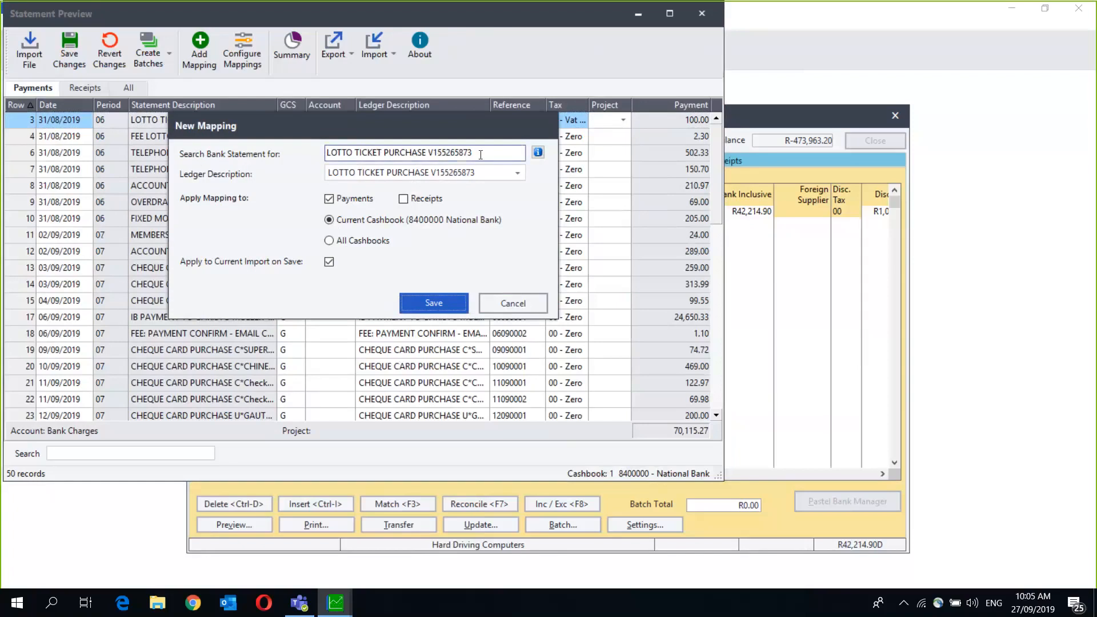
drag(472, 151, 382, 155)
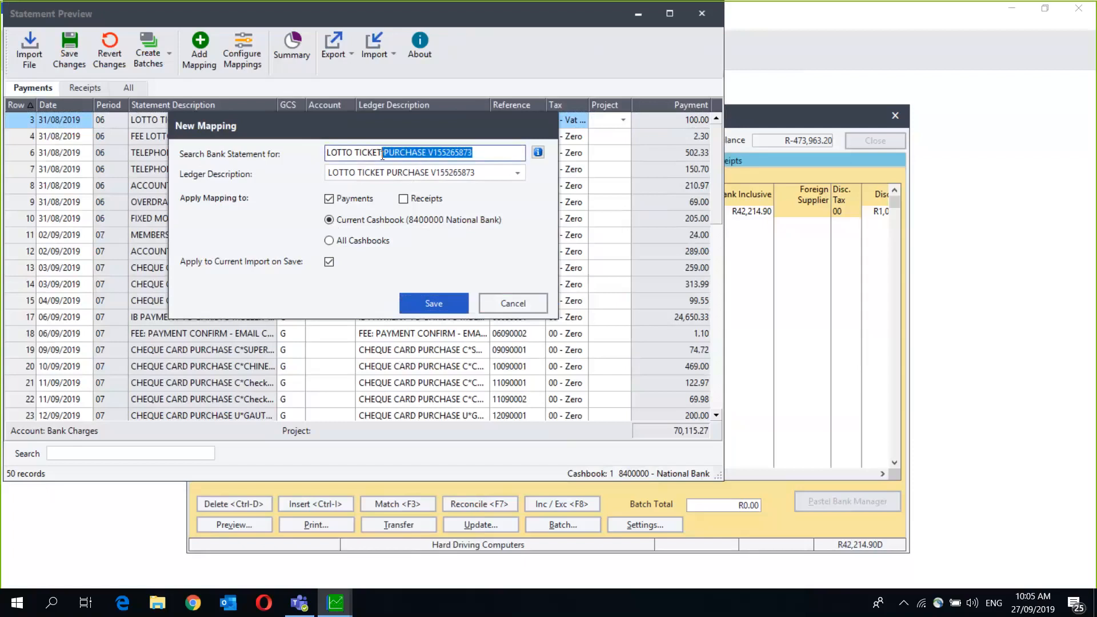
key(BackSpace)
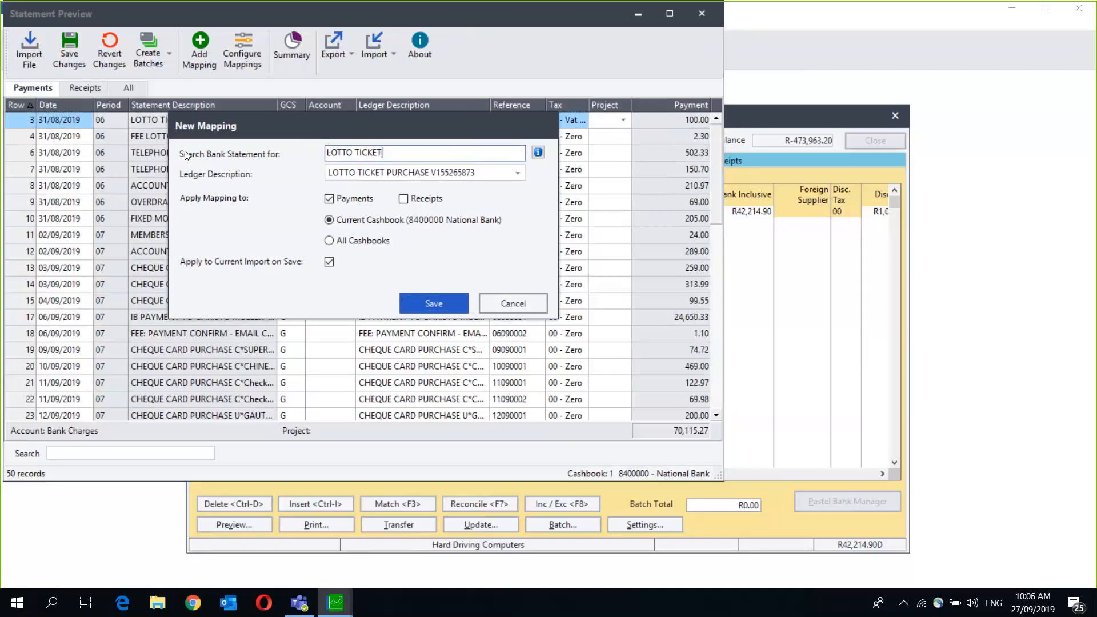
click(389, 173)
key(shift+End)
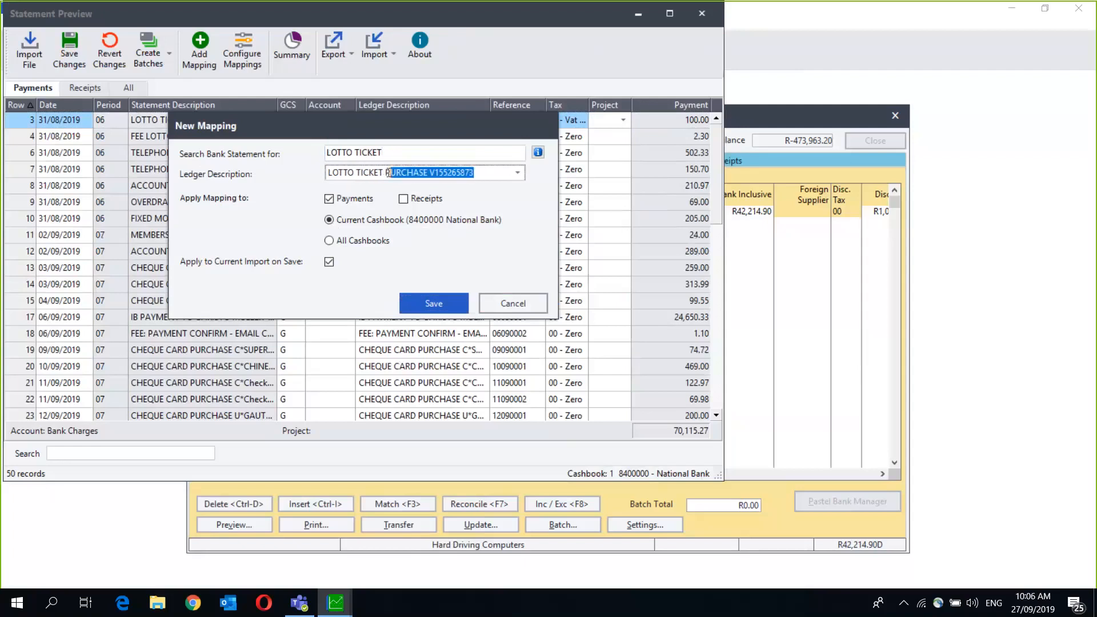
shift+click(384, 172)
key(Delete)
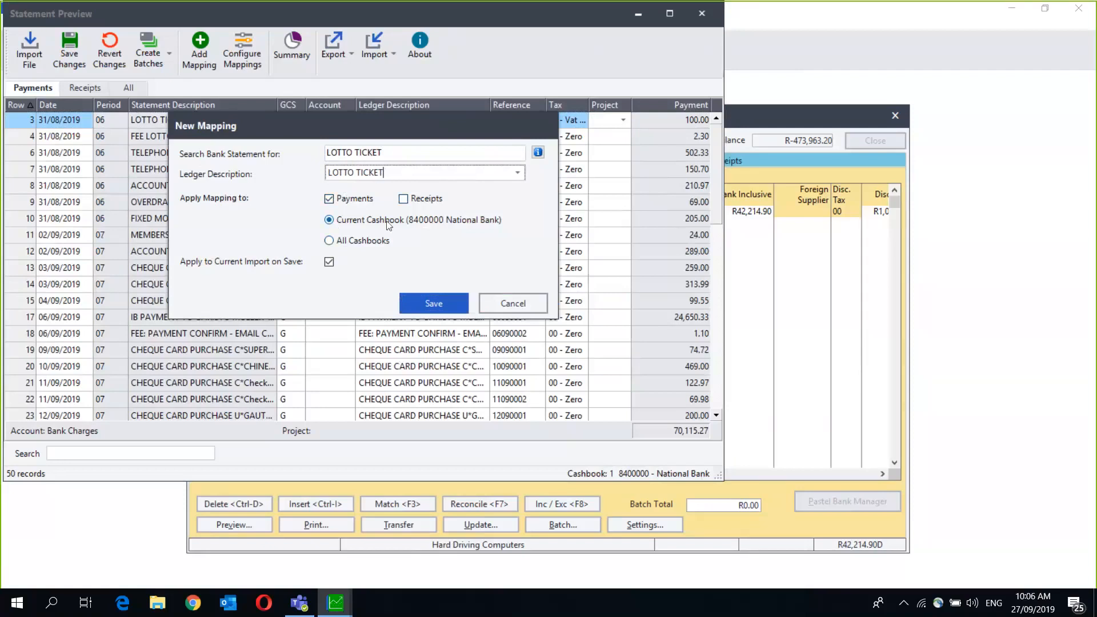
Step: Make the LOTTO TICKET mapping apply to all cashbooks and save it
click(403, 199)
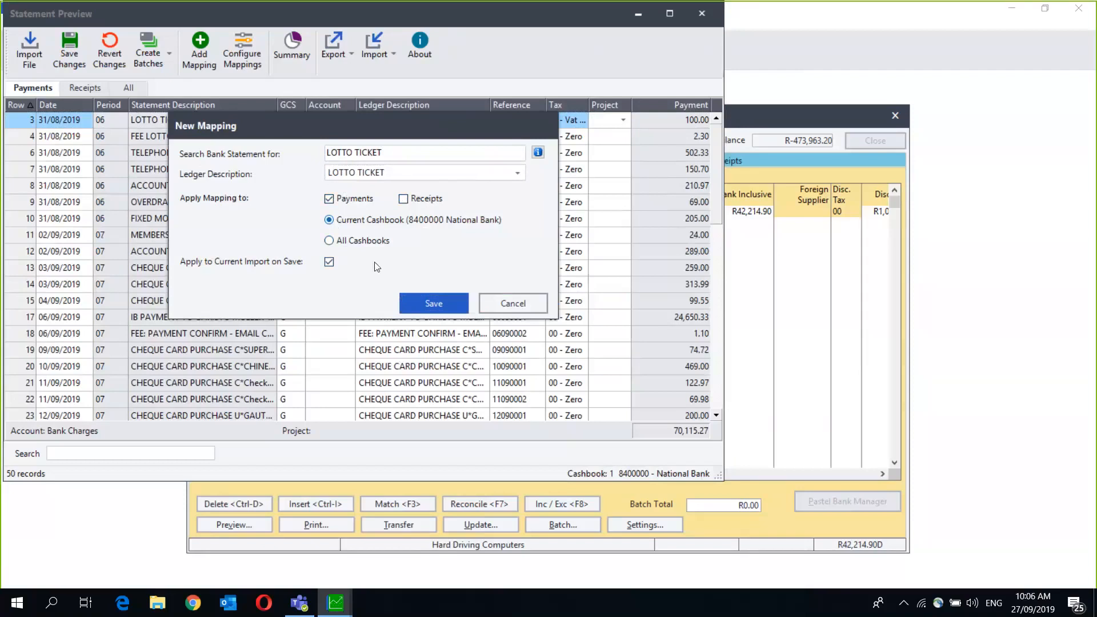
click(329, 242)
click(433, 304)
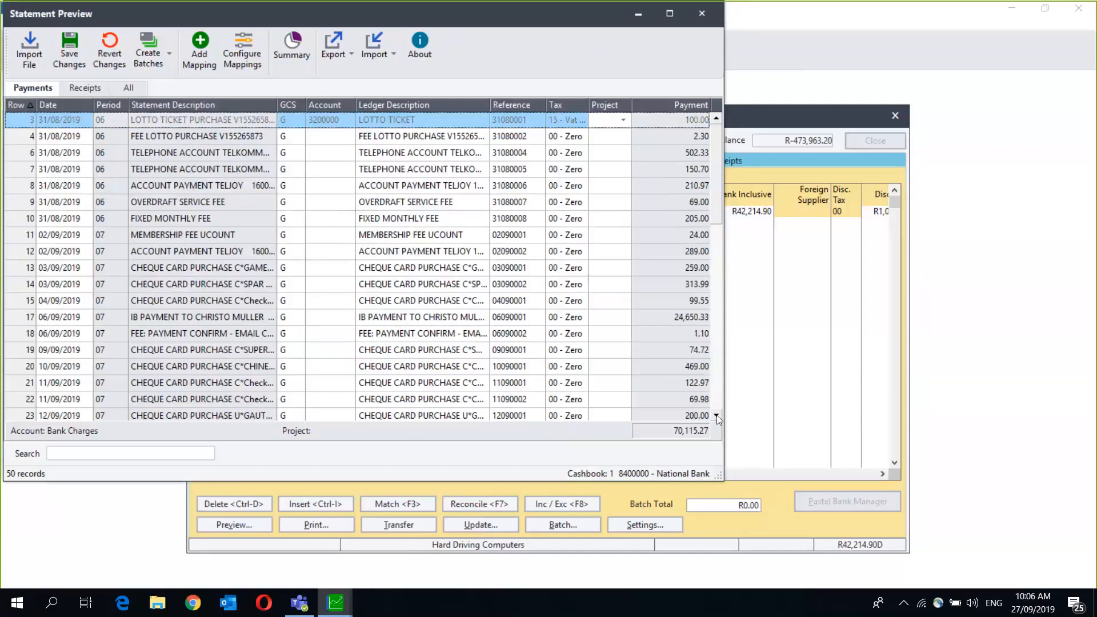
Step: In the mapping rules, shorten the LOTTO TICKET rule's search description to LOTTO
drag(717, 416, 717, 416)
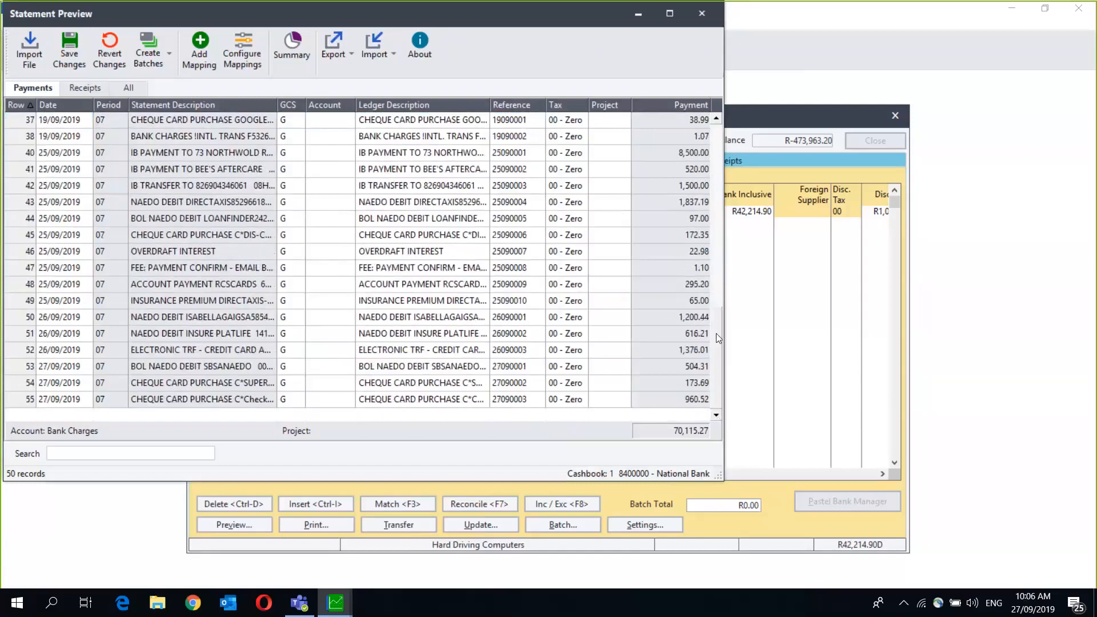
drag(715, 333, 705, 62)
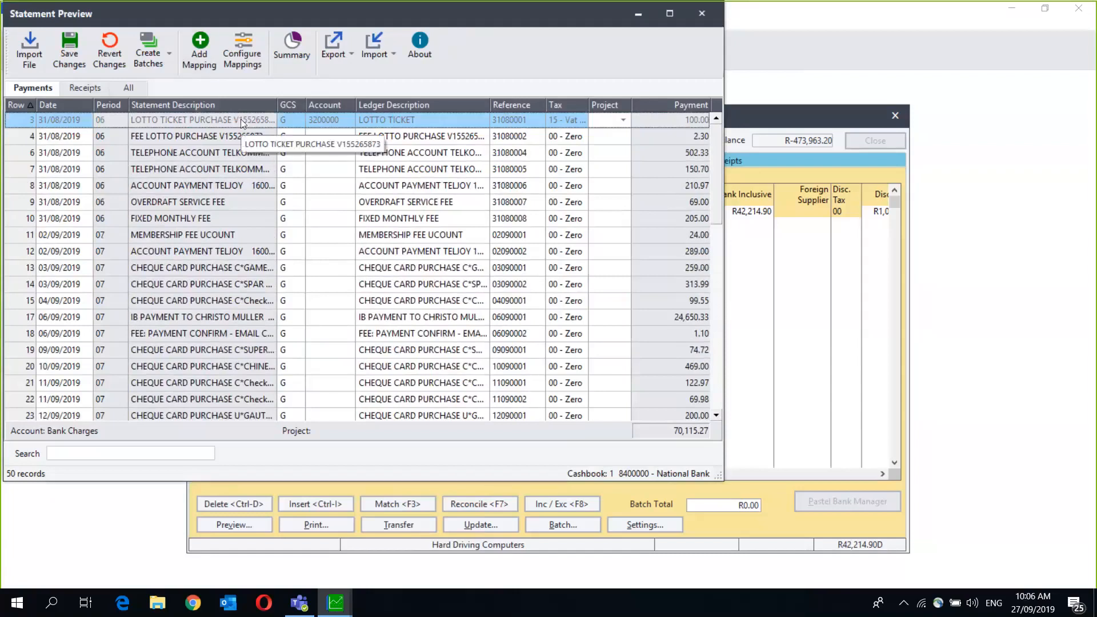
click(249, 50)
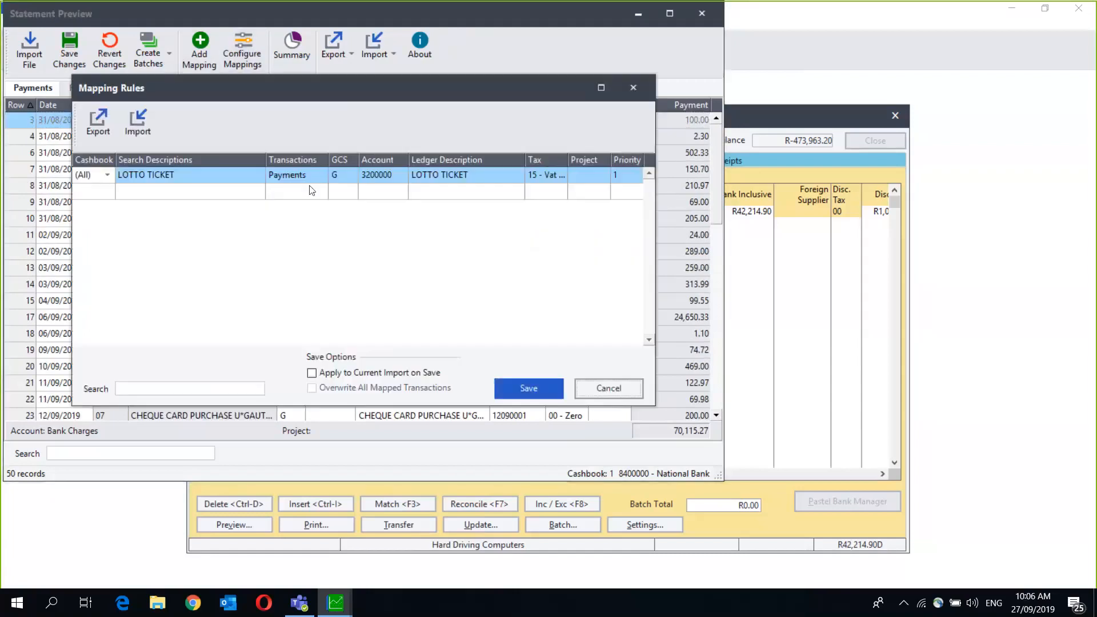
click(206, 175)
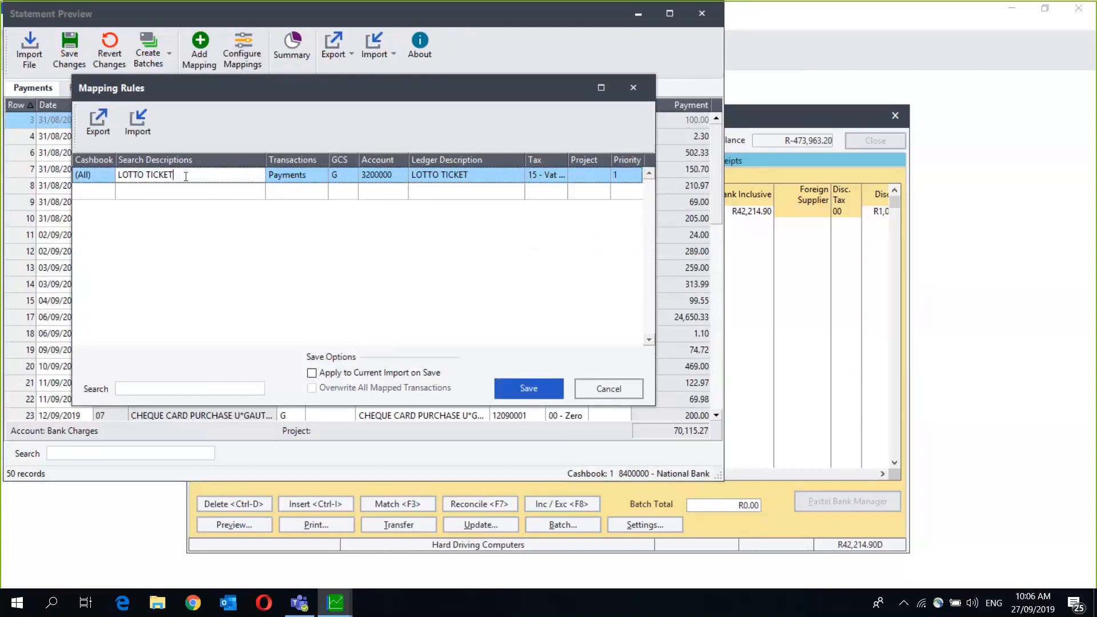
key(BackSpace)
key(BackSpace)
key(BackSpace)
key(BackSpace)
key(BackSpace)
key(BackSpace)
key(BackSpace)
Step: Save the mapping rules with the option to apply them to the current import enabled
click(311, 373)
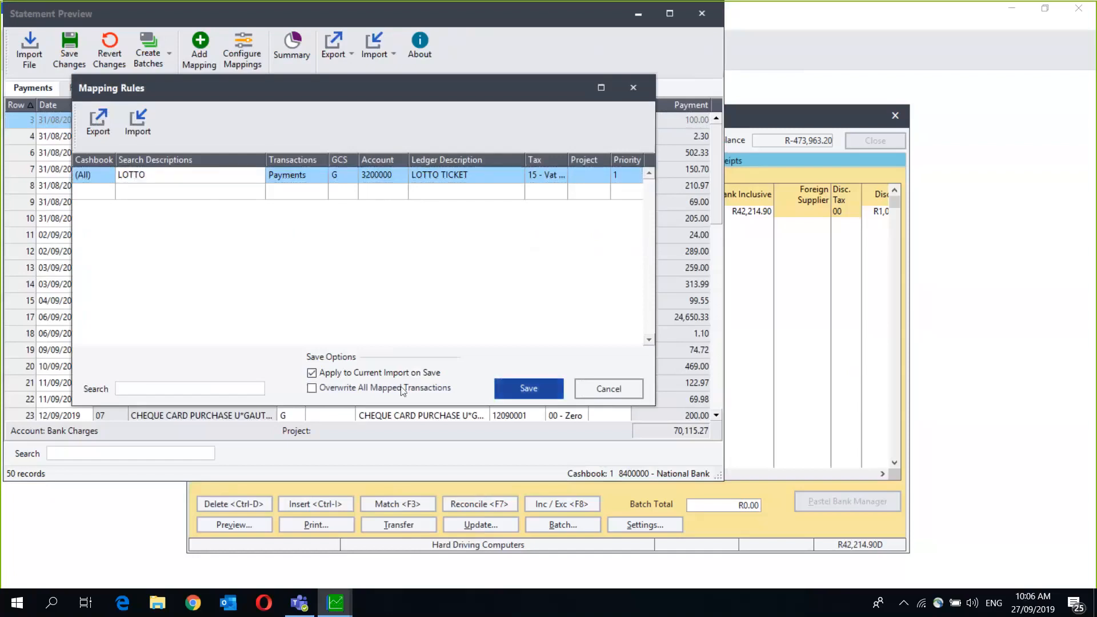
click(313, 389)
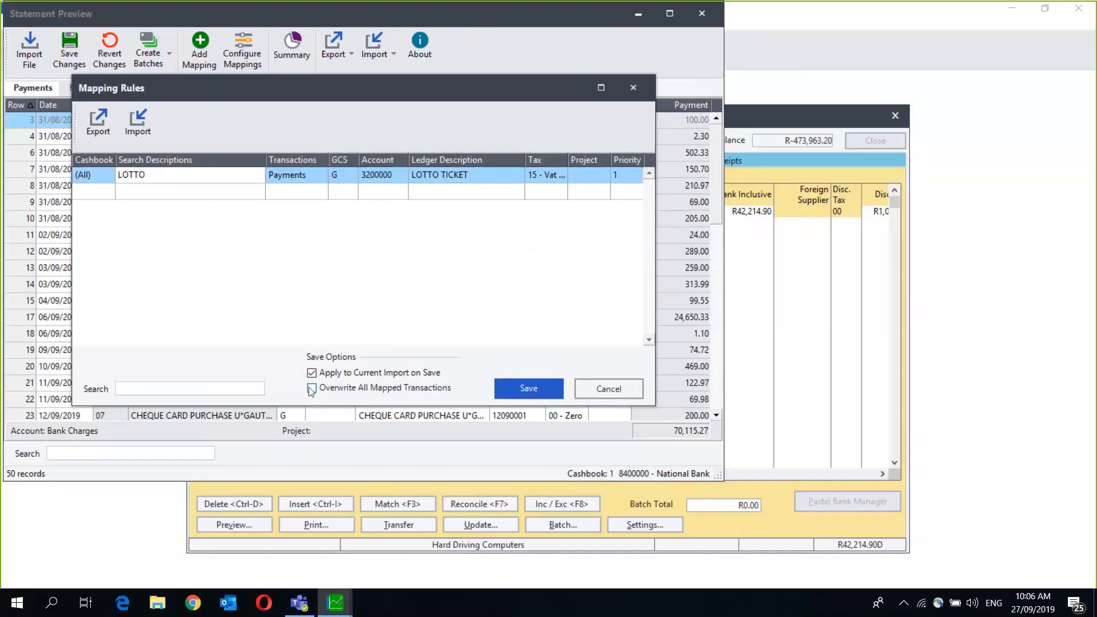
click(536, 389)
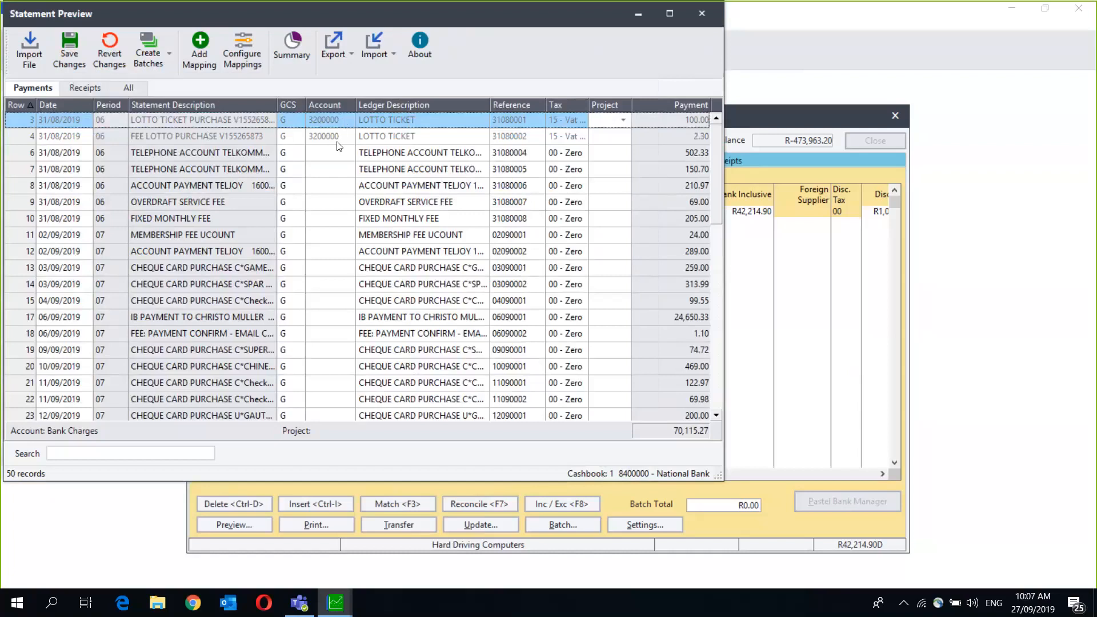
Step: Allocate the TELEPHONE ACCOUNT payment in row 6 to account 4600000 Telephone & Fax
click(225, 155)
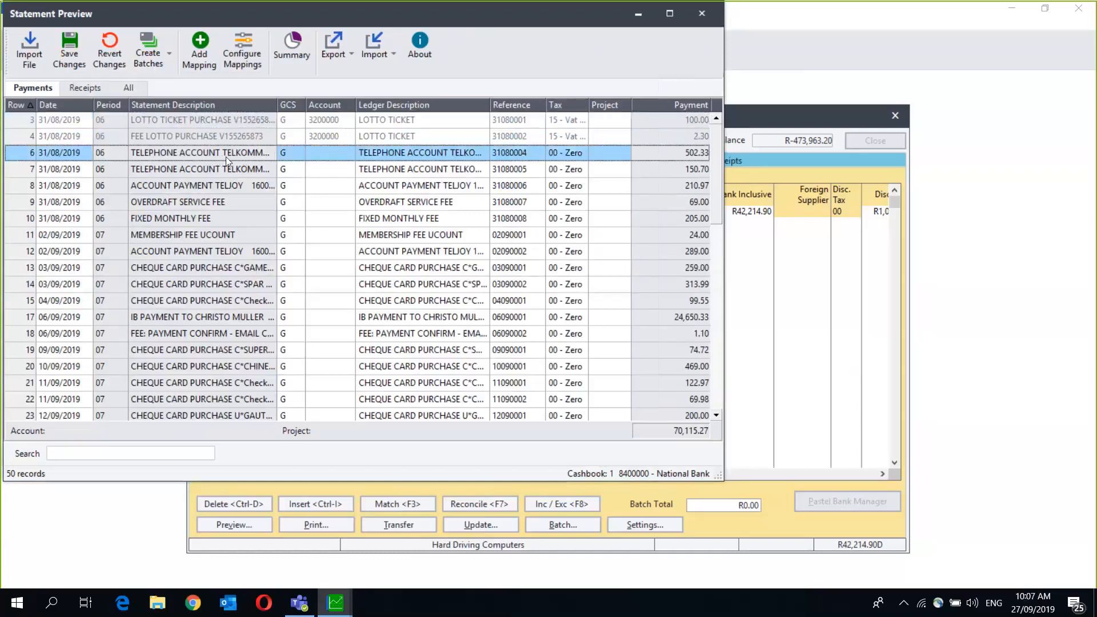
click(194, 42)
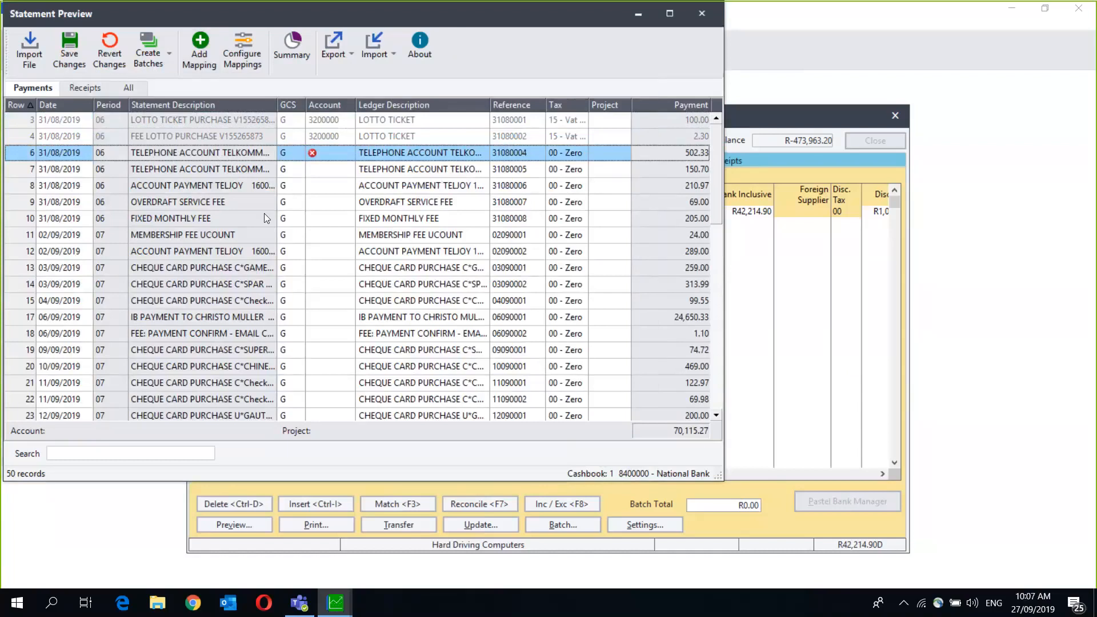
click(349, 153)
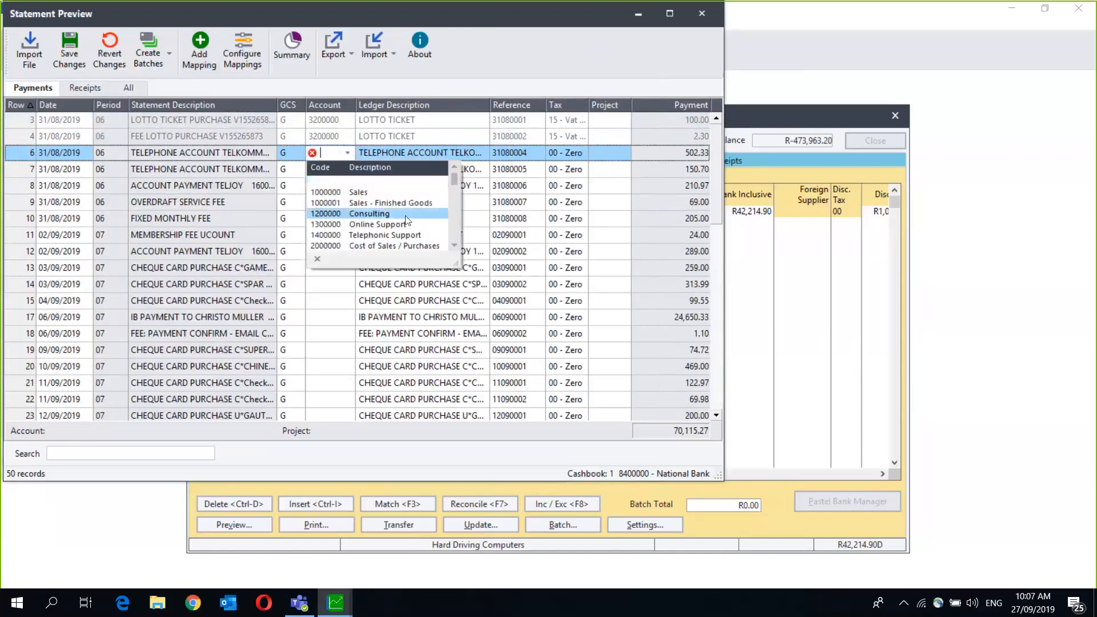
click(454, 246)
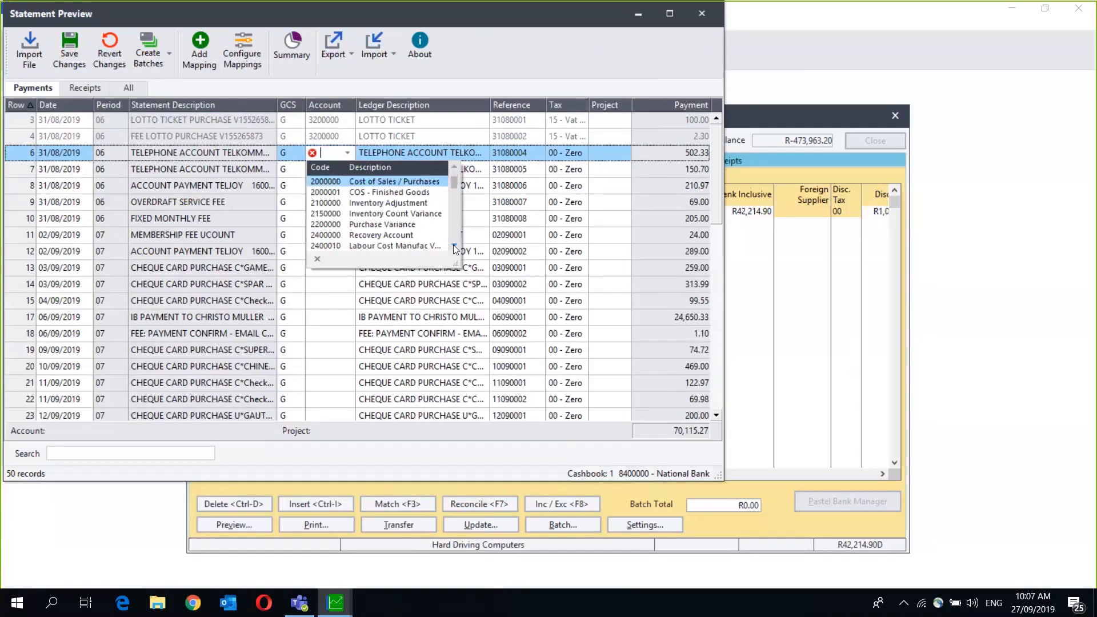
scroll(454, 244, down, 5)
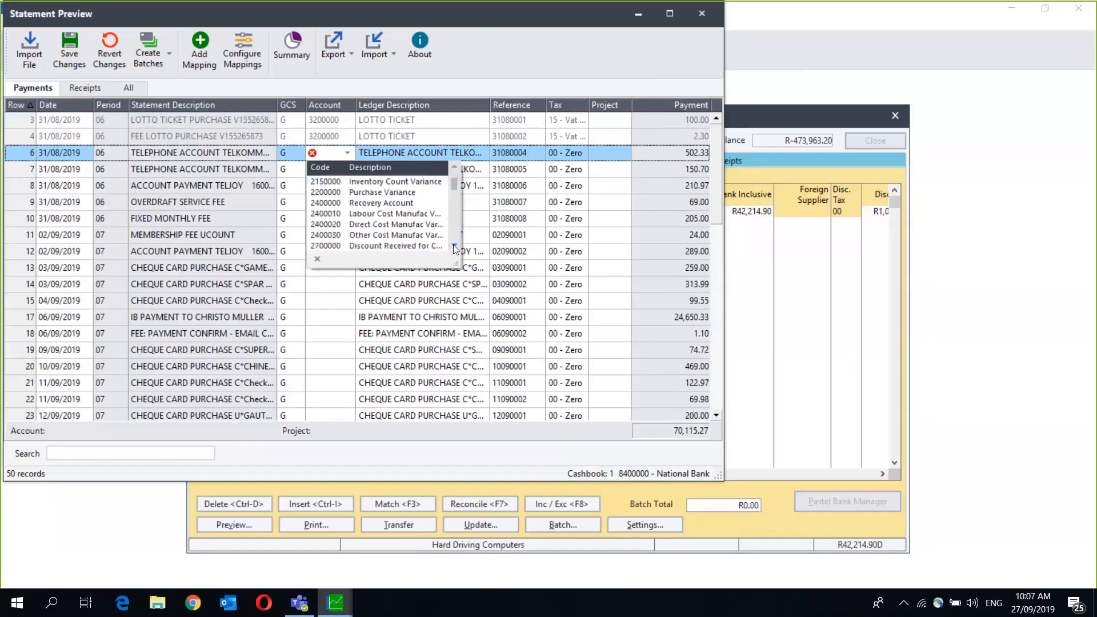
scroll(454, 246, down, 4)
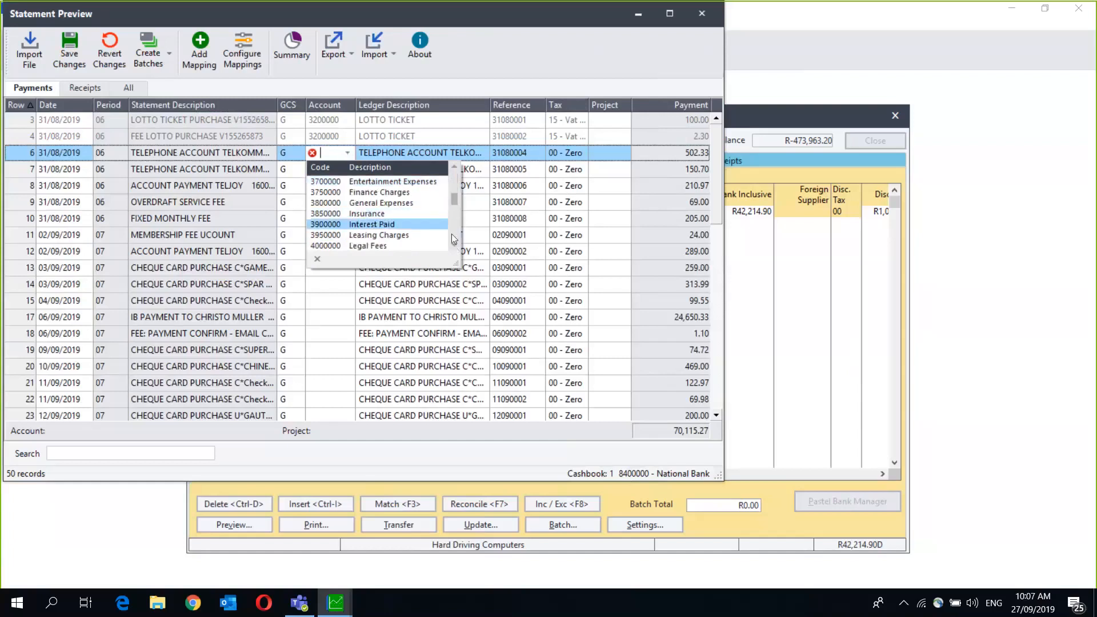
text(te)
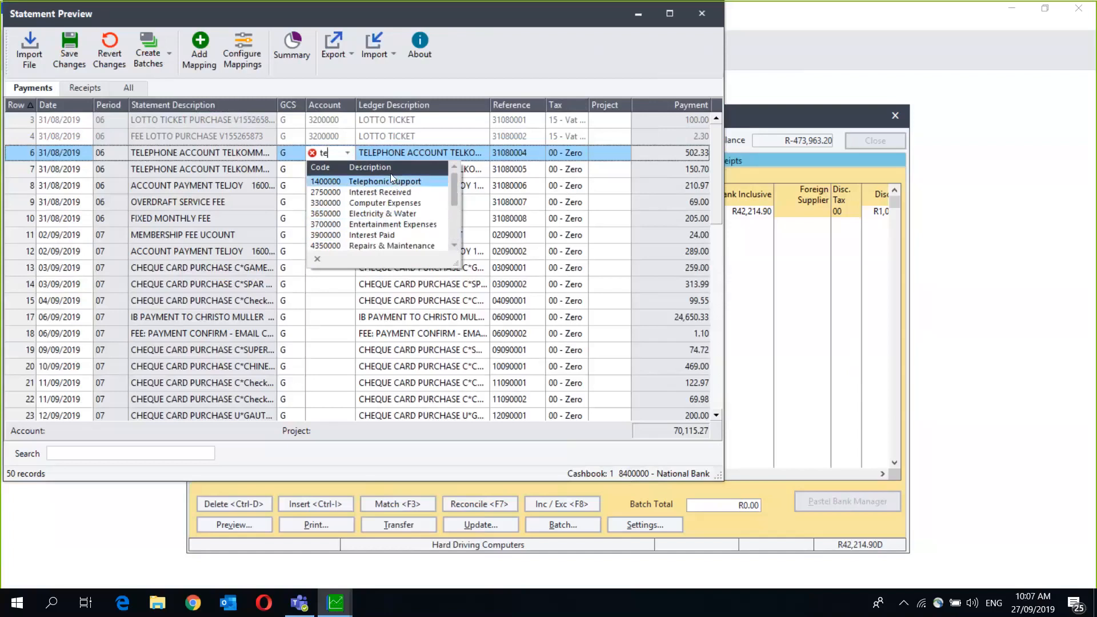
text(l)
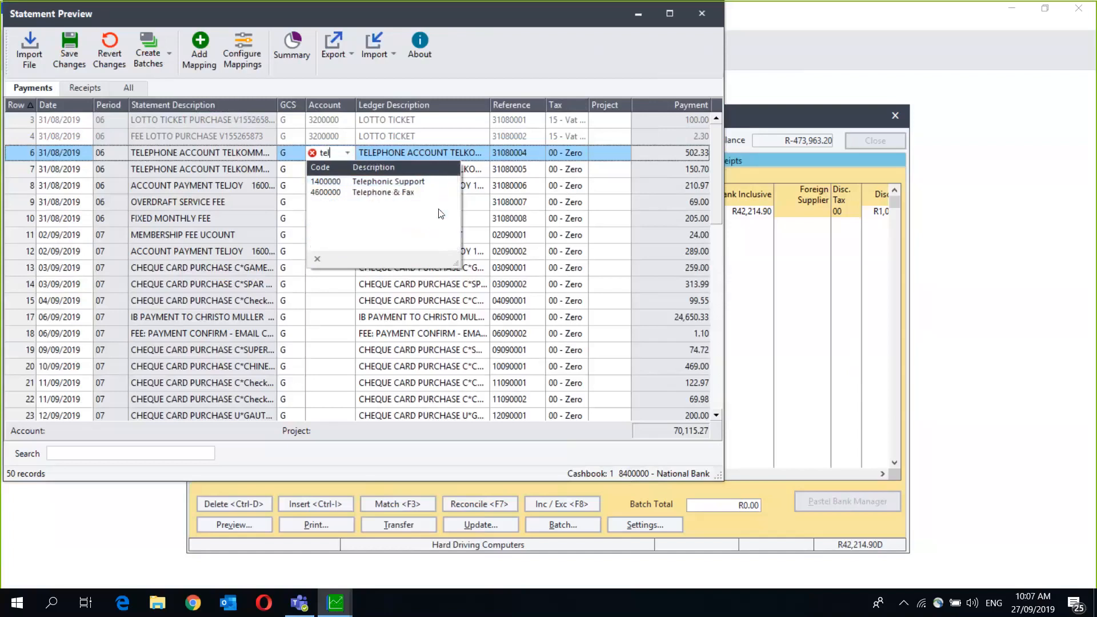
key(BackSpace)
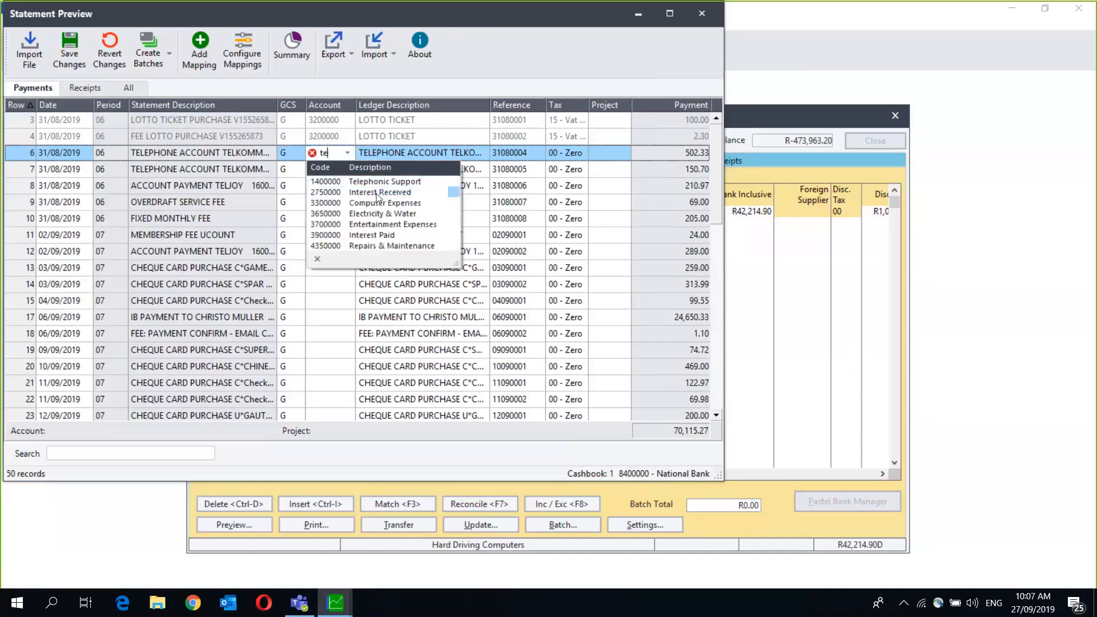
key(BackSpace)
key(BackSpace)
text(ce)
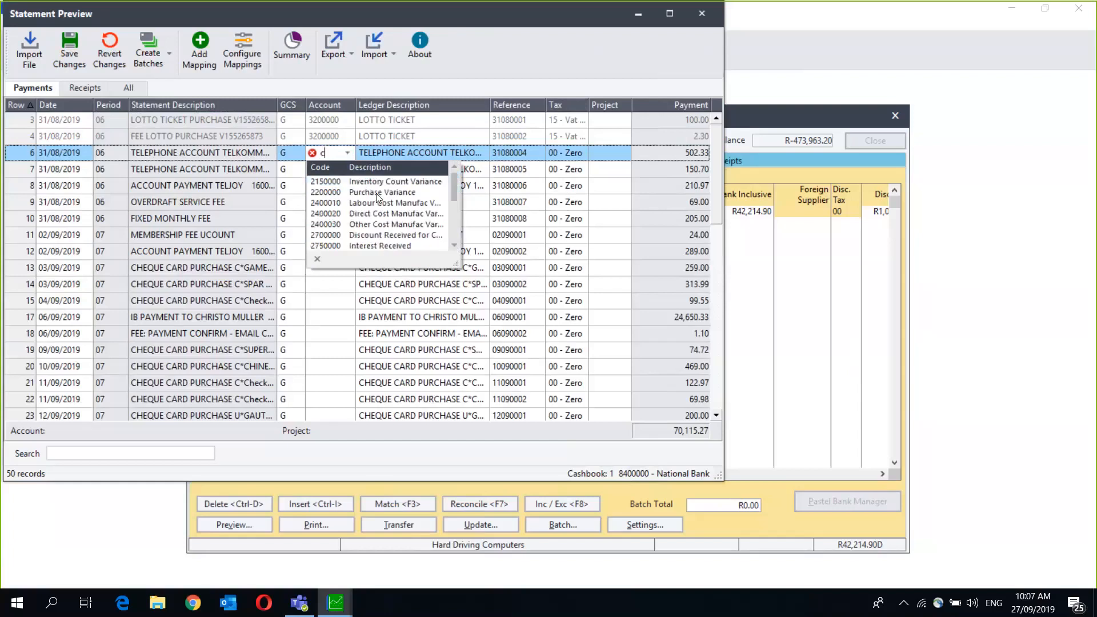
key(BackSpace)
key(BackSpace)
text(te)
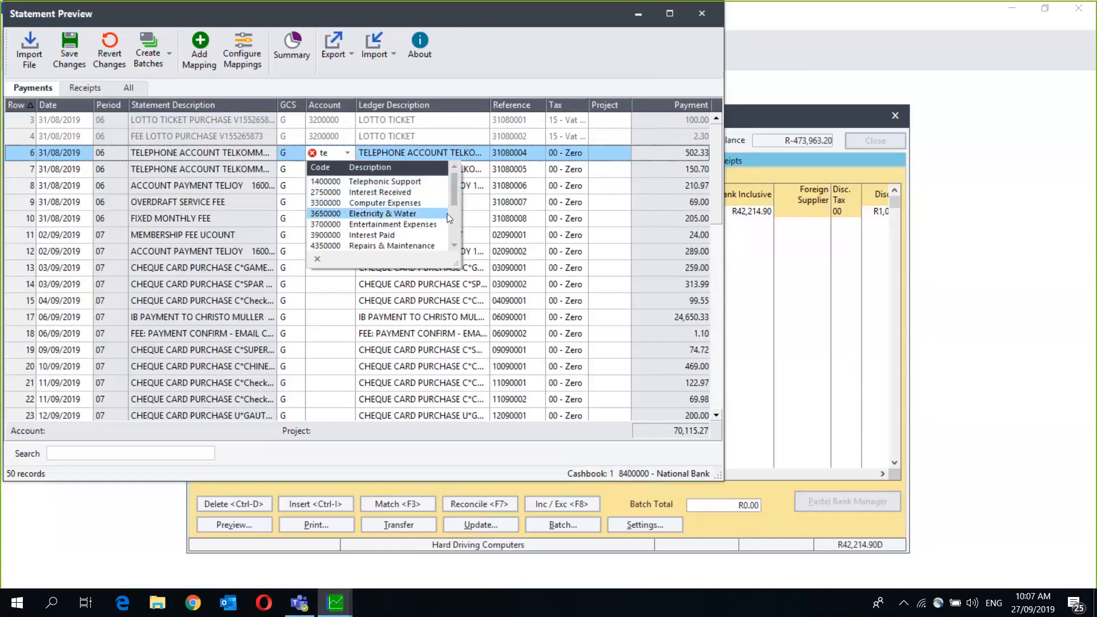
click(455, 245)
double_click(455, 246)
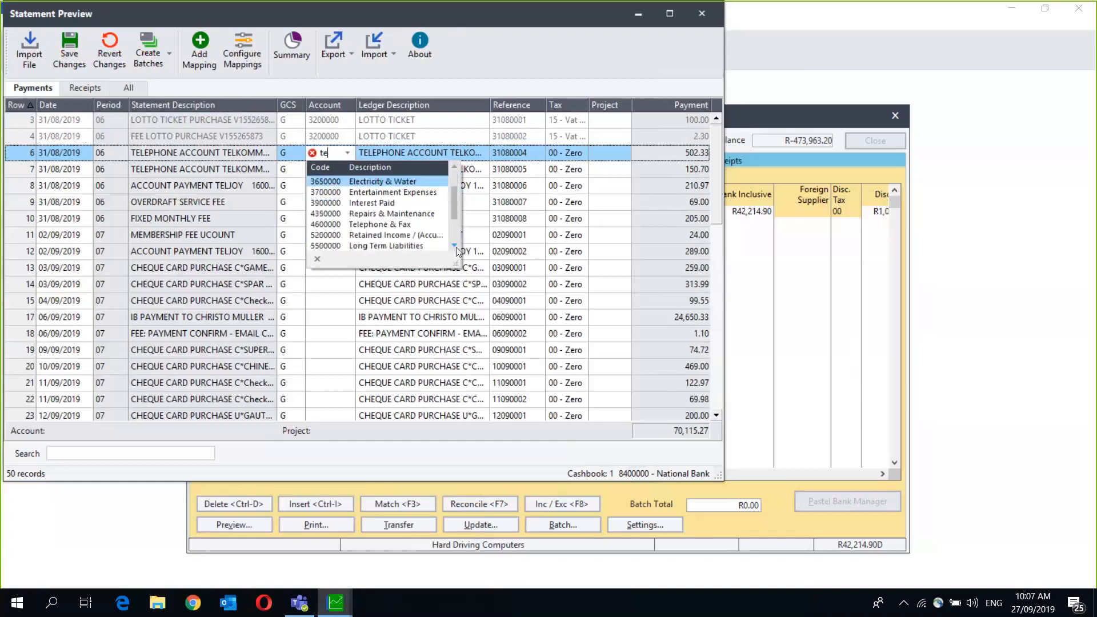
click(391, 226)
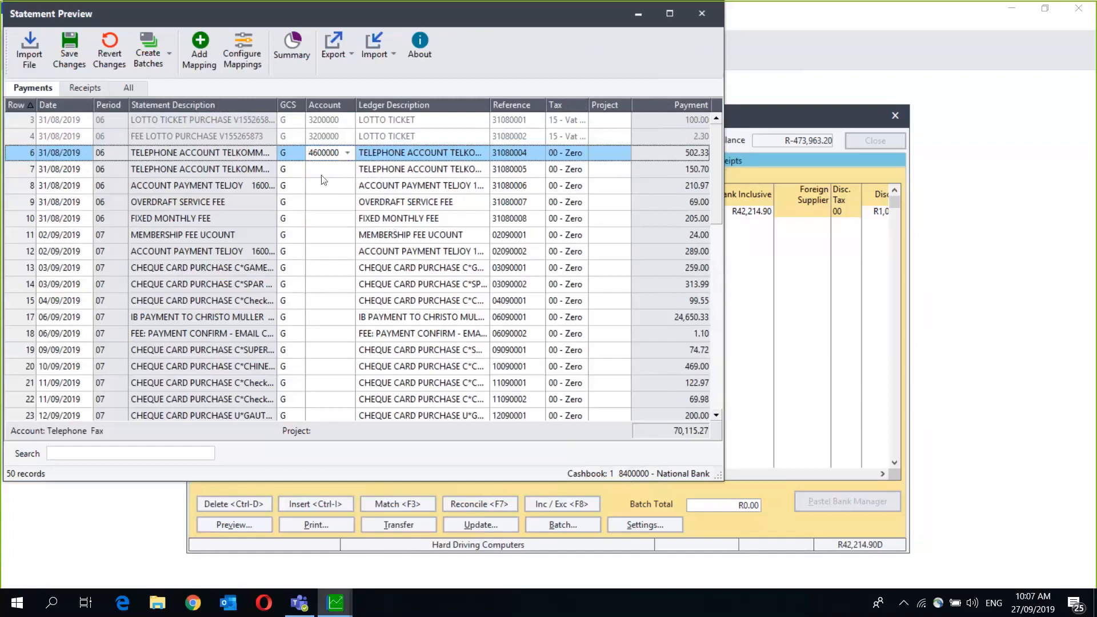
Step: Add a payments mapping for the row 6 transaction, shortening the search text and ledger description to TELEPHONE ACCOUNT, and save it
click(200, 54)
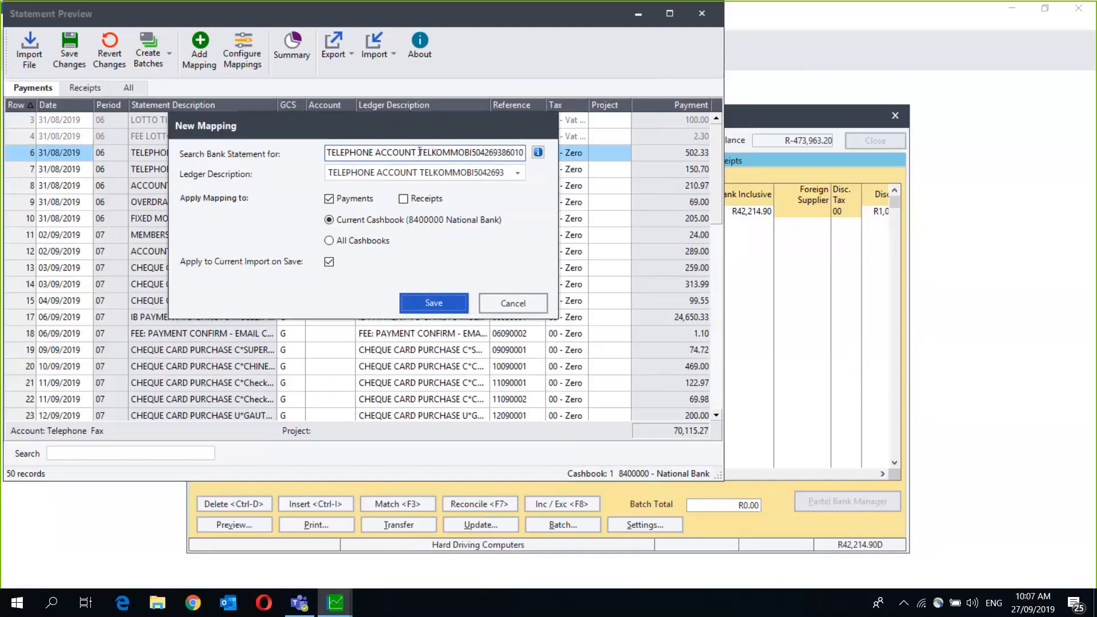
drag(420, 152, 564, 161)
key(BackSpace)
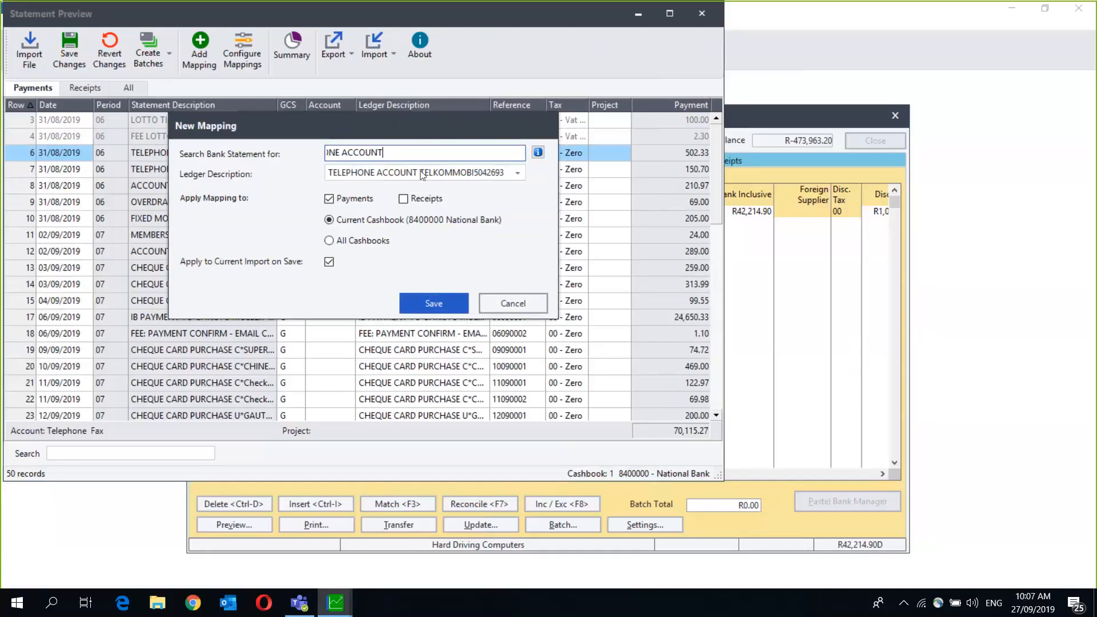
drag(419, 173, 667, 170)
key(BackSpace)
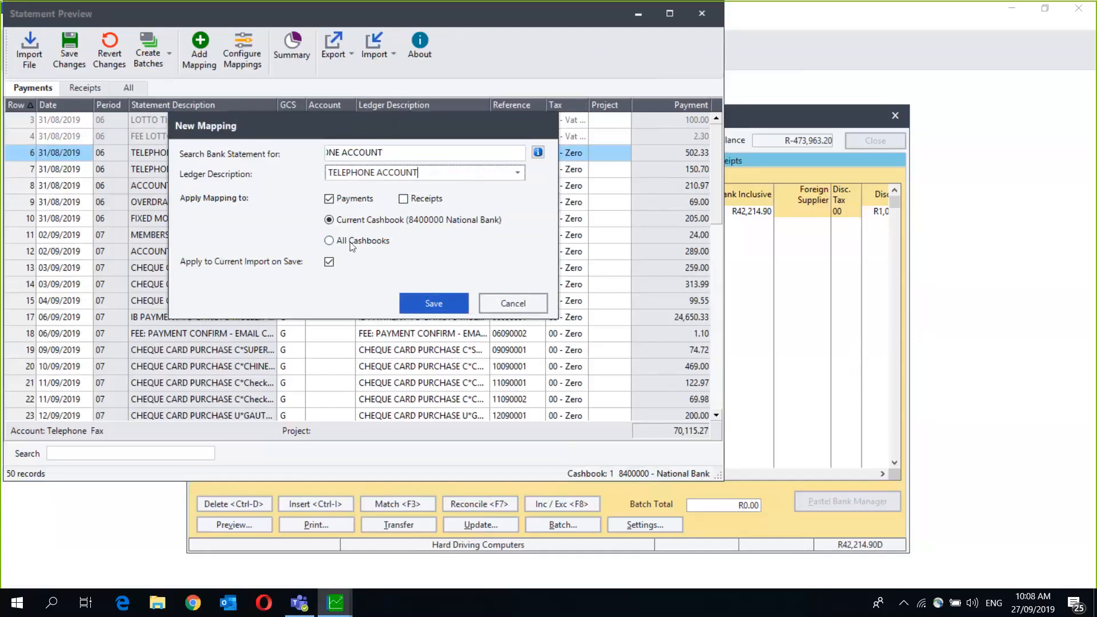
click(448, 303)
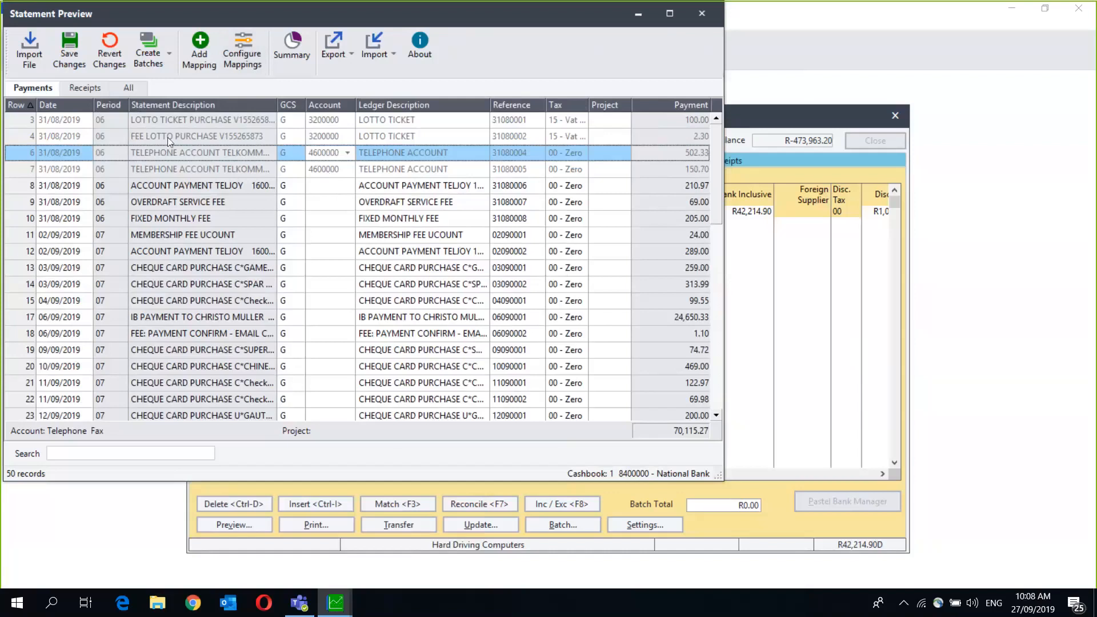
Step: Check the imported receipts and set the LOTTO mapping rule to cover (All) transactions
click(87, 87)
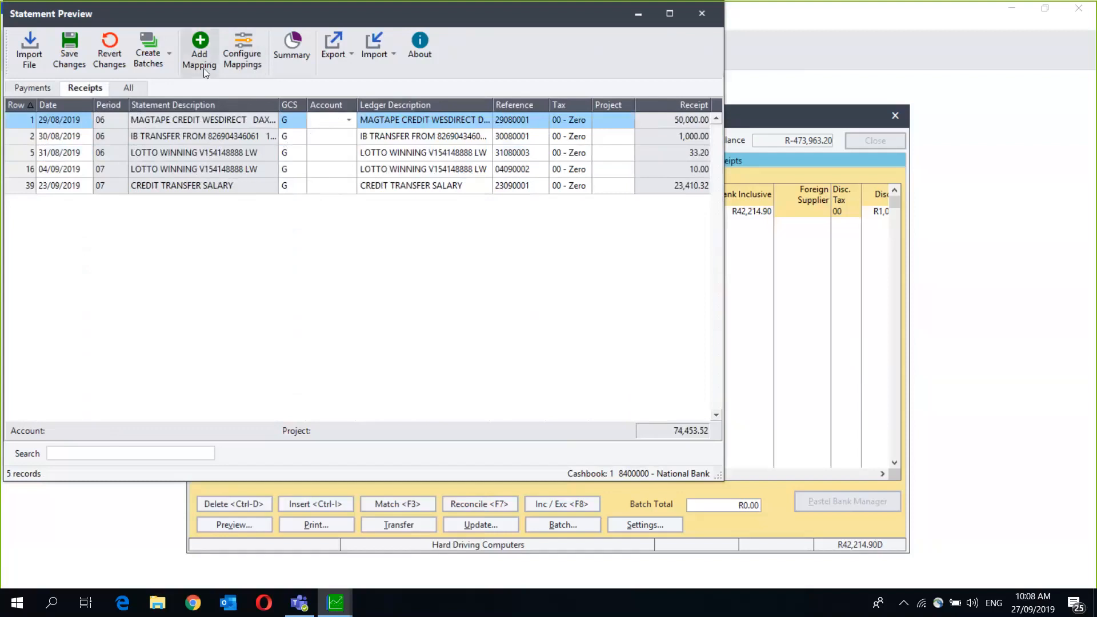
click(238, 44)
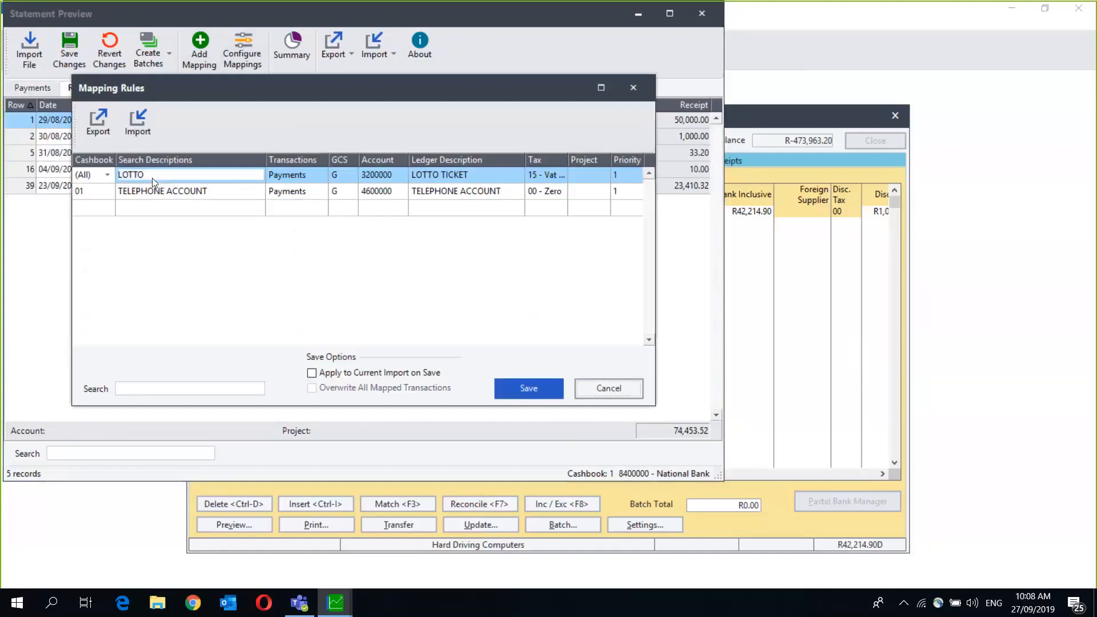
click(152, 177)
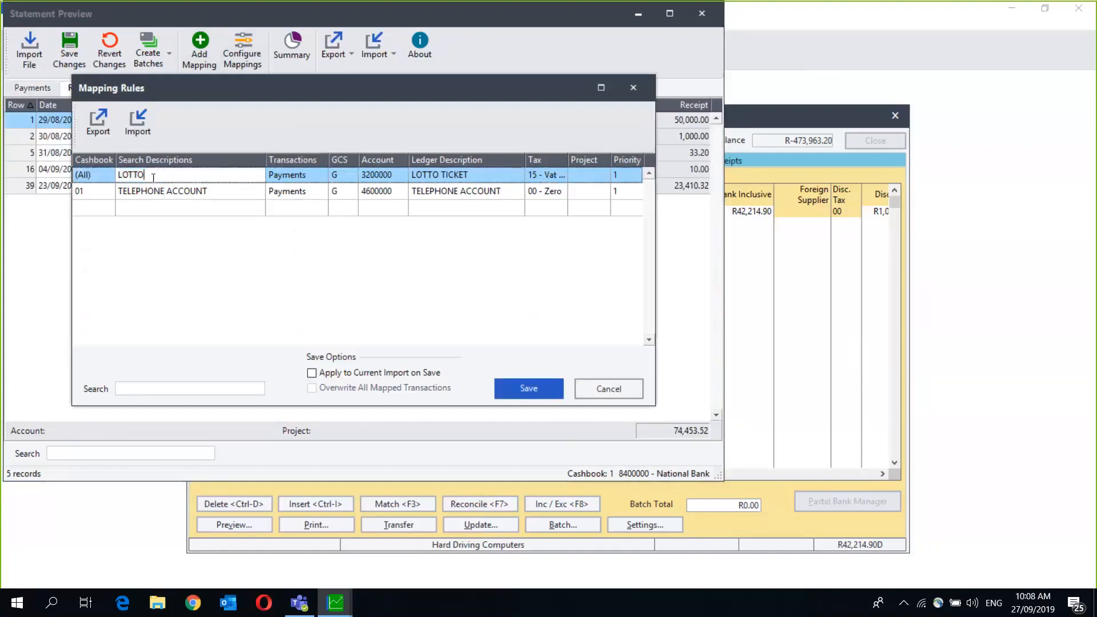
click(305, 176)
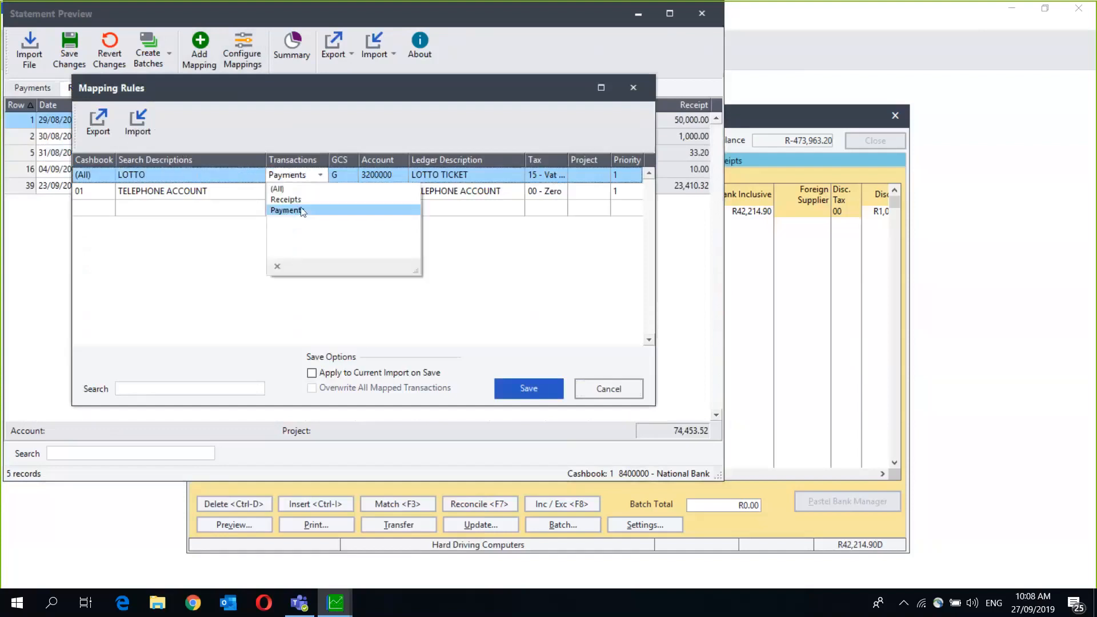
click(286, 197)
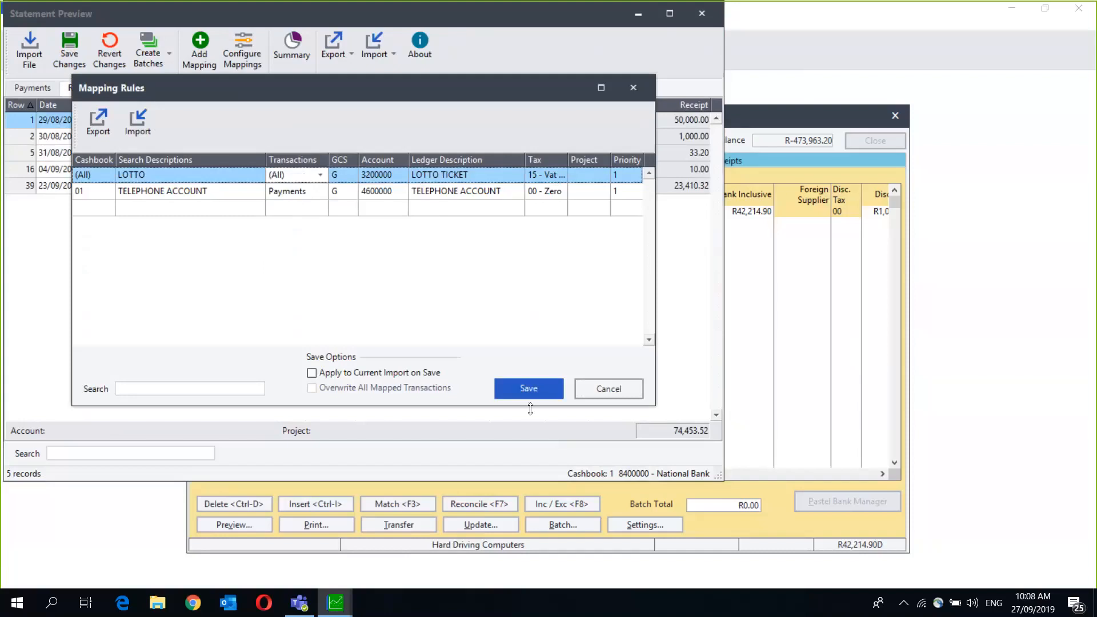
Step: Save the mapping rules with both applying to the current import and overwriting all mapped transactions enabled
click(330, 373)
click(332, 389)
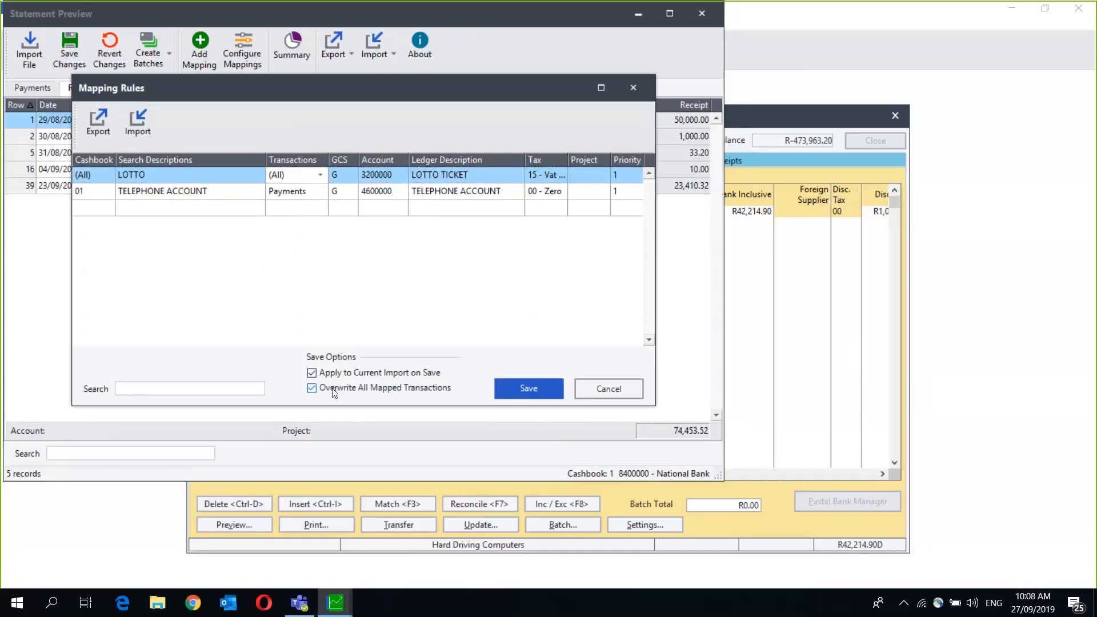
click(518, 396)
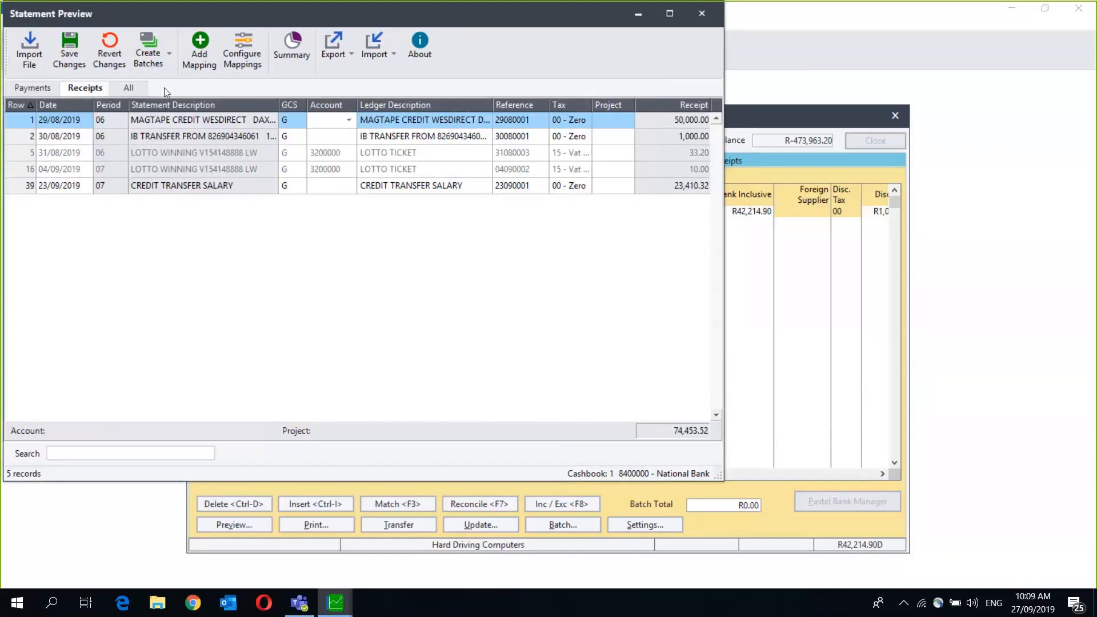
Step: Allocate the IB PAYMENT in row 17 of the payments to account 4000000 Legal Fees
click(25, 87)
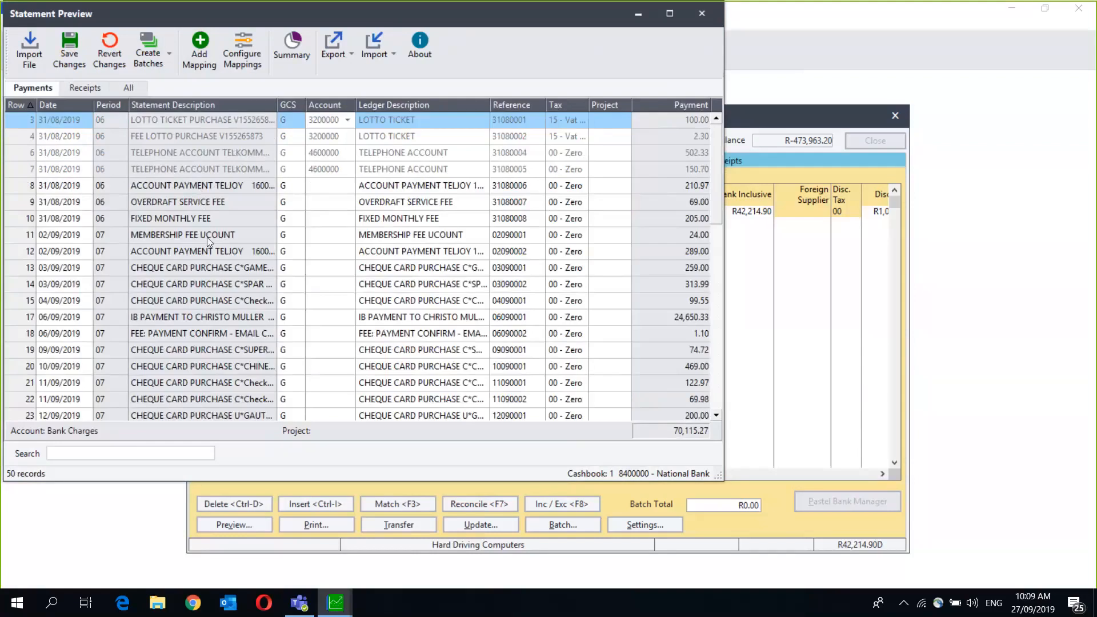
click(206, 254)
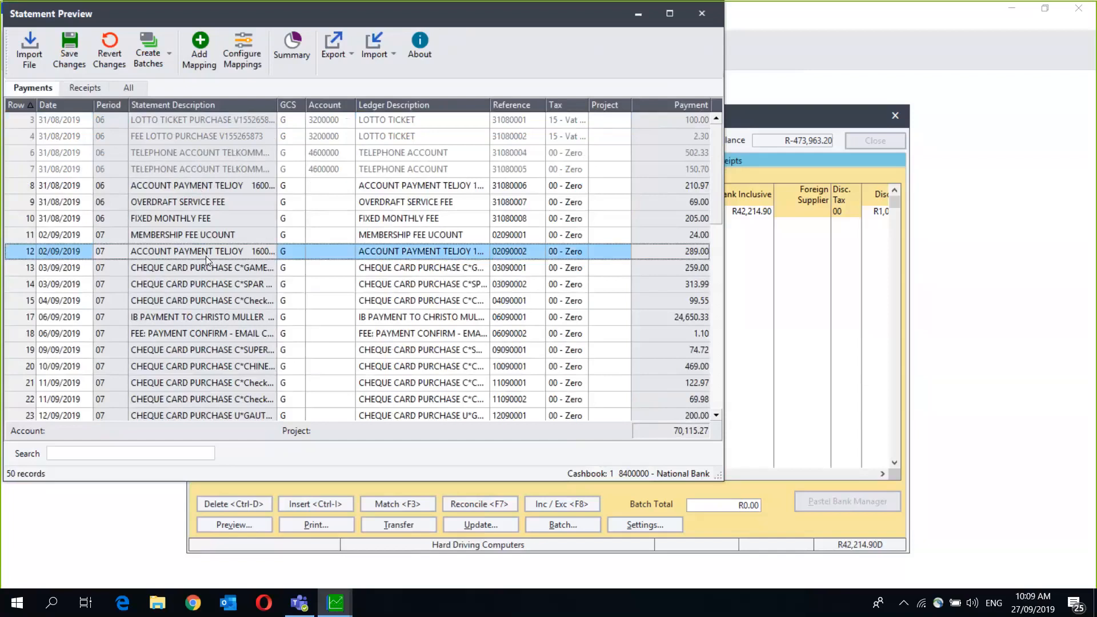
click(198, 303)
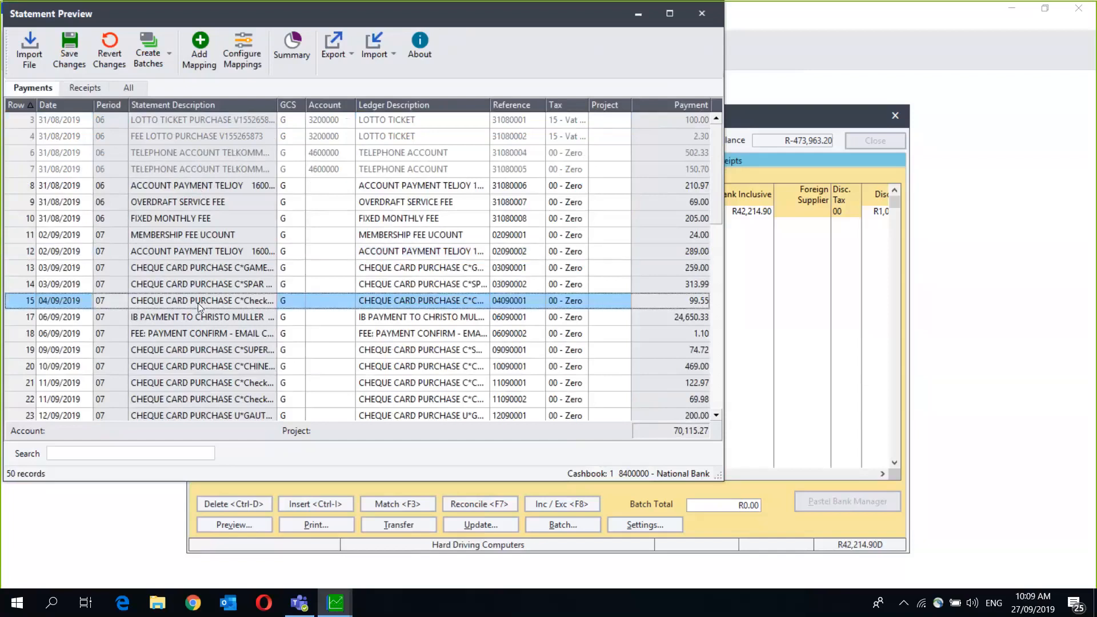
click(193, 318)
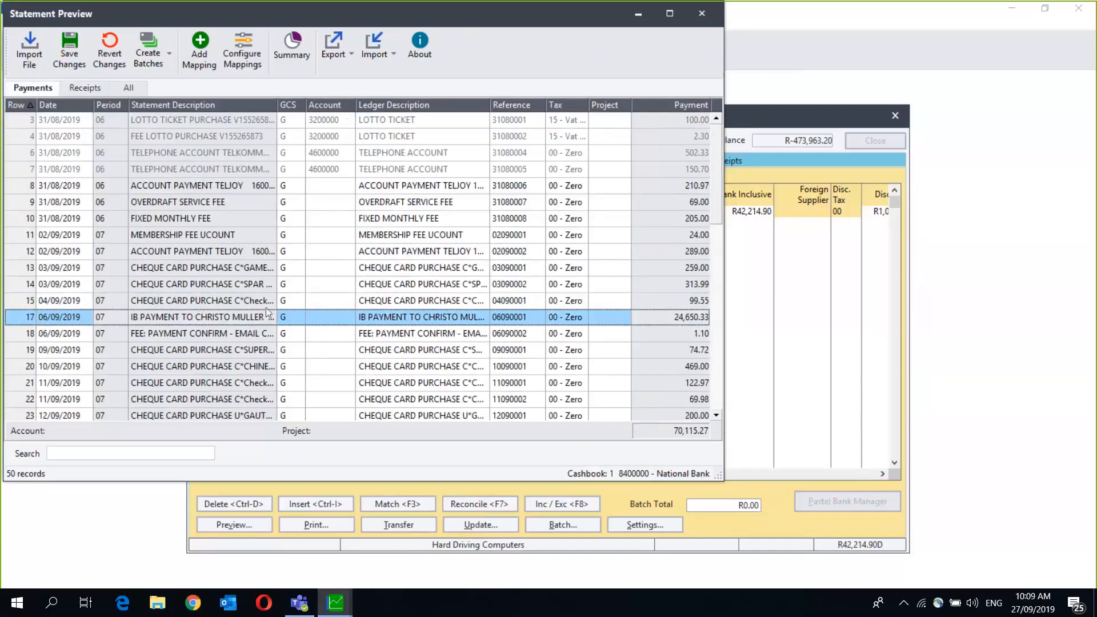
right_click(324, 316)
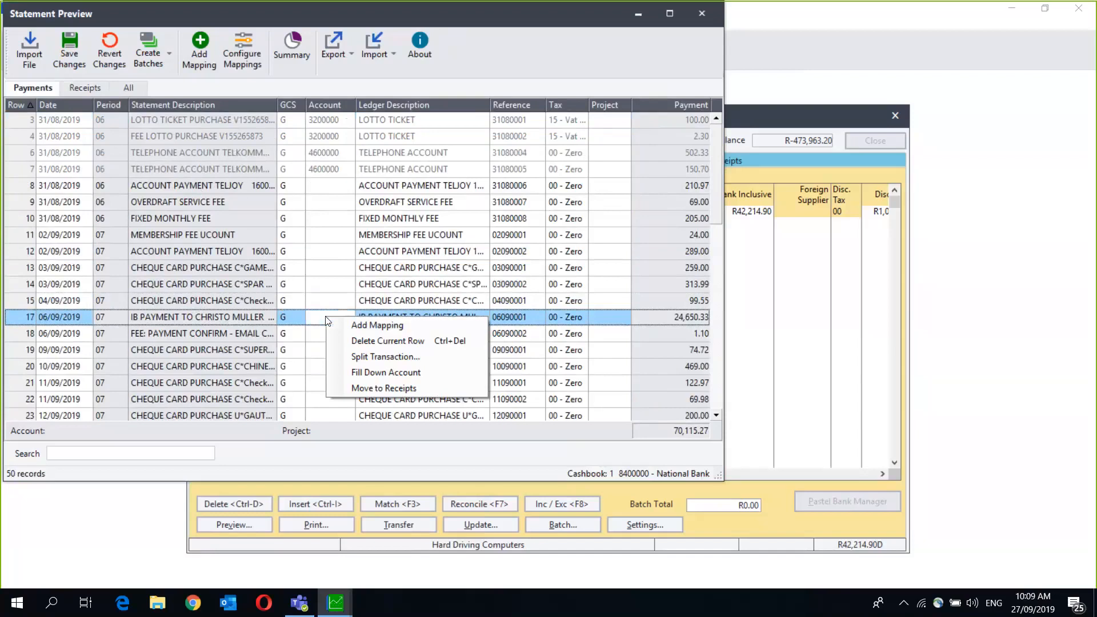
click(364, 357)
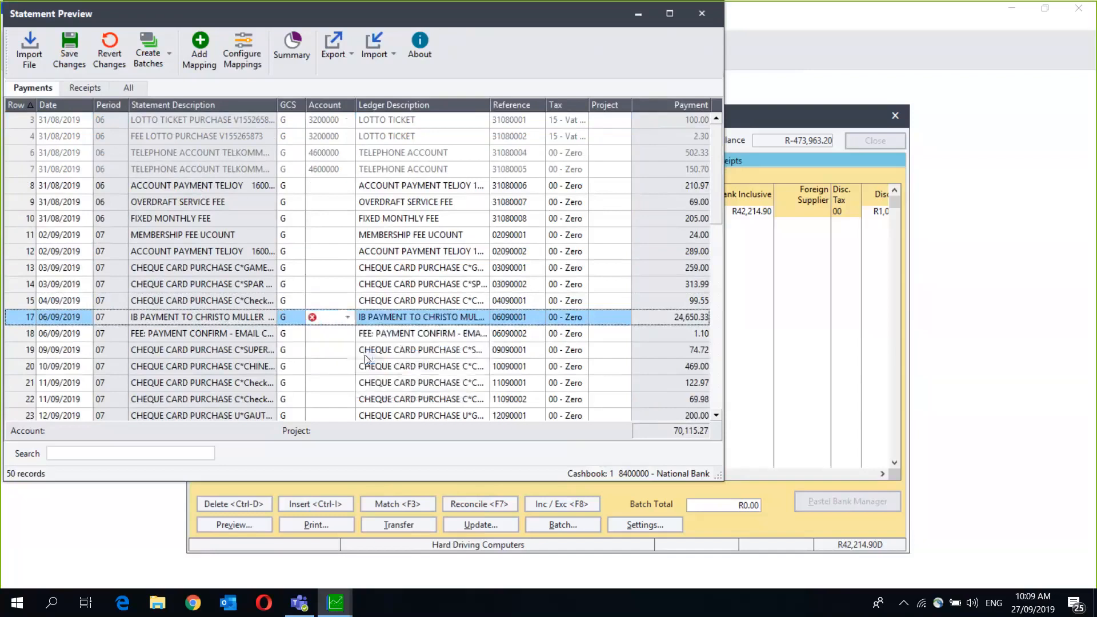
click(349, 318)
click(348, 317)
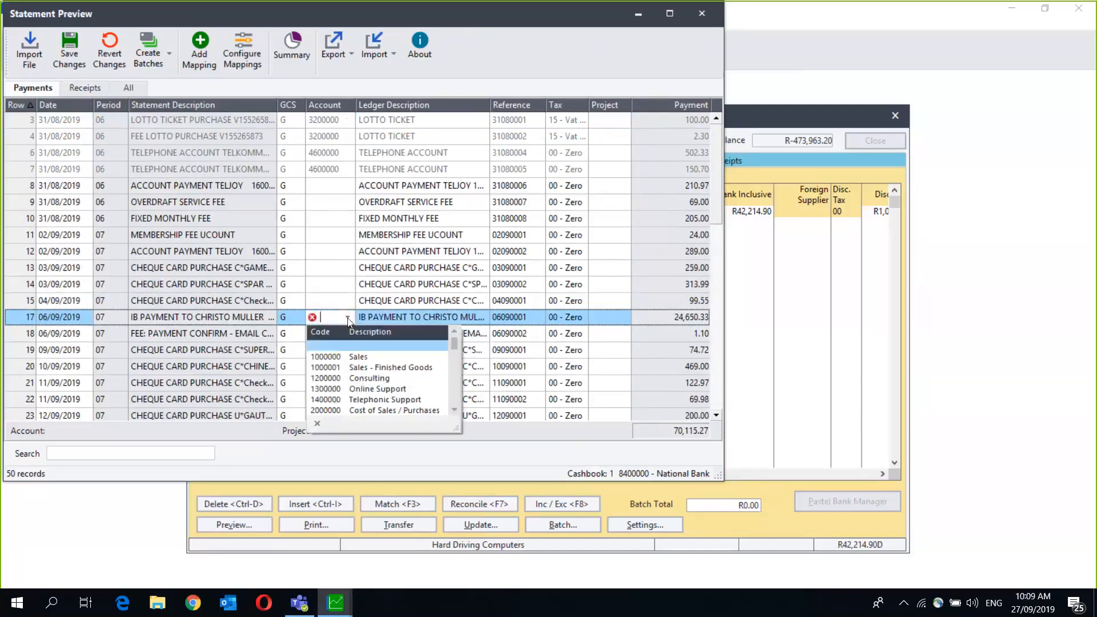
click(454, 409)
text(legal)
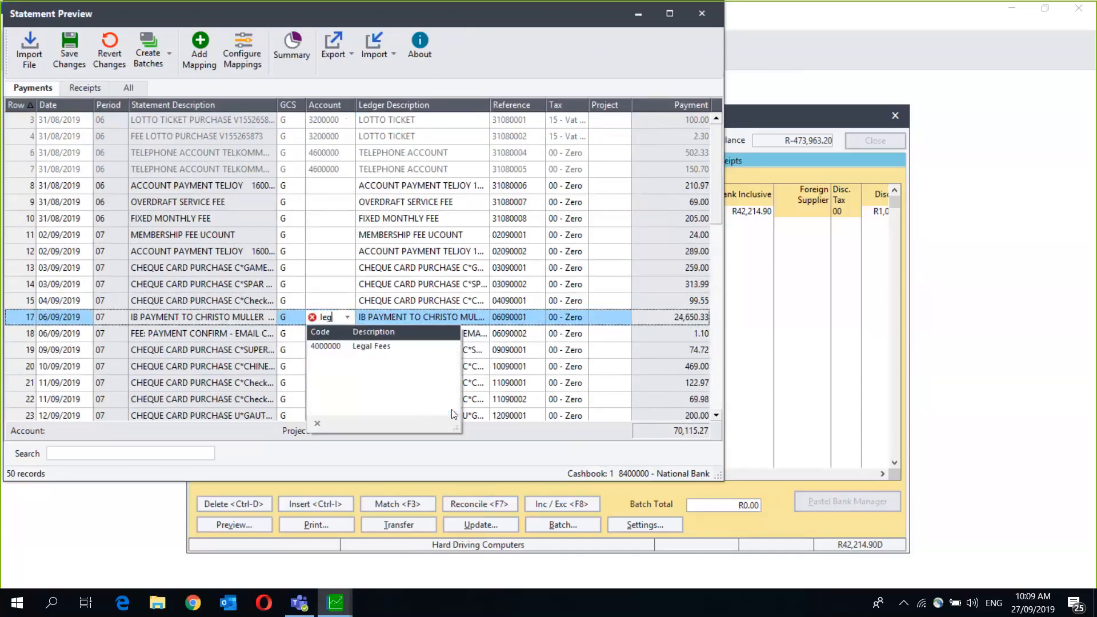
click(356, 341)
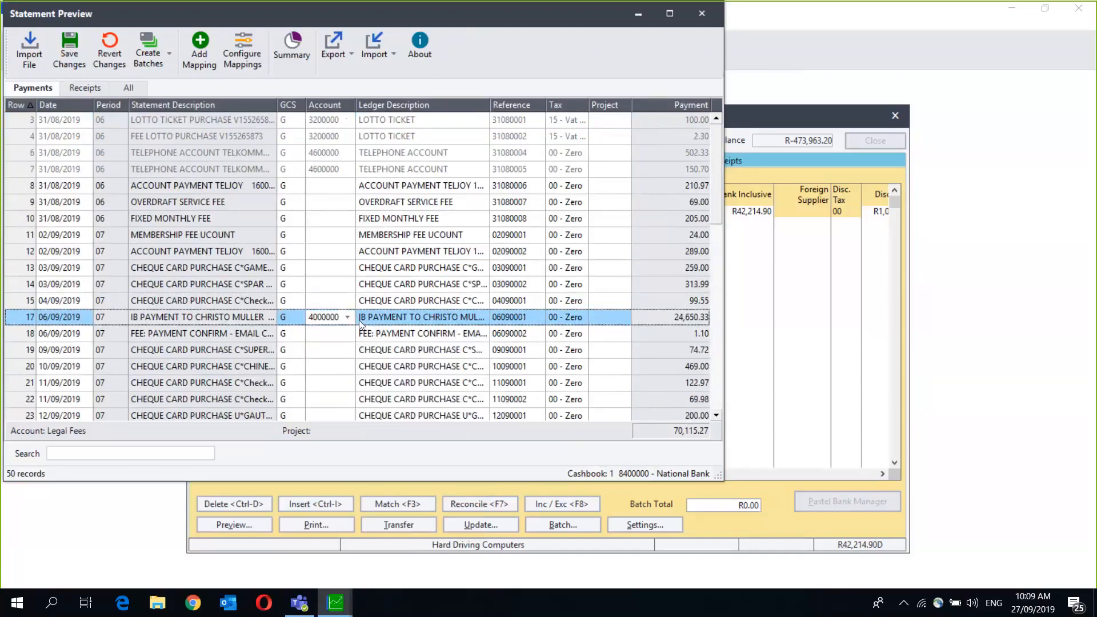
Step: Start splitting the row 17 payment and add a second split line dated 06/09/2019
right_click(362, 322)
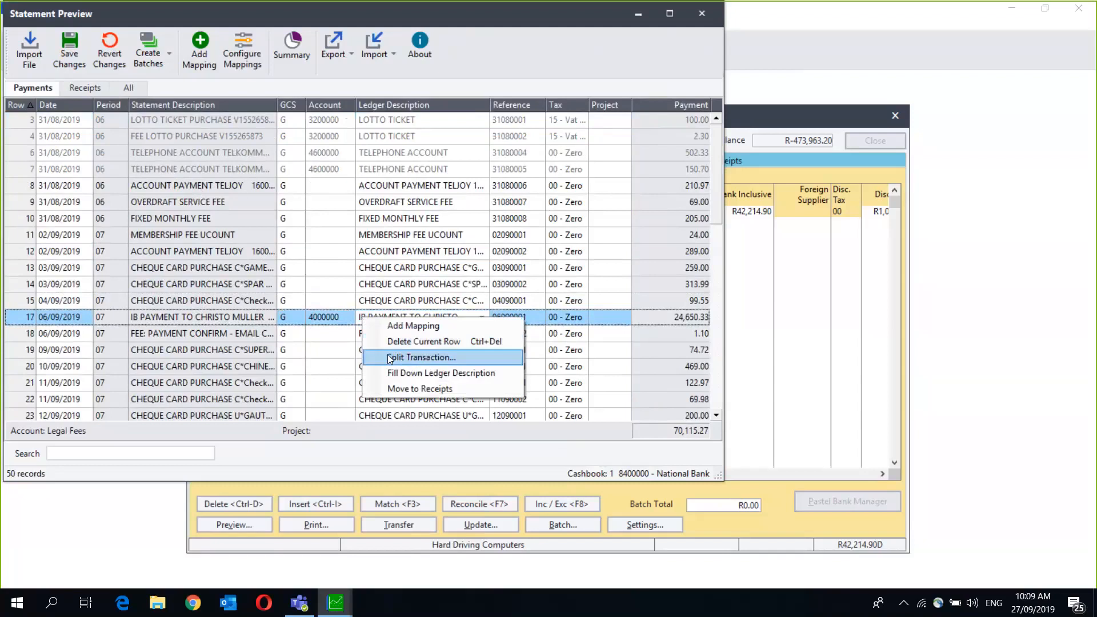
click(380, 359)
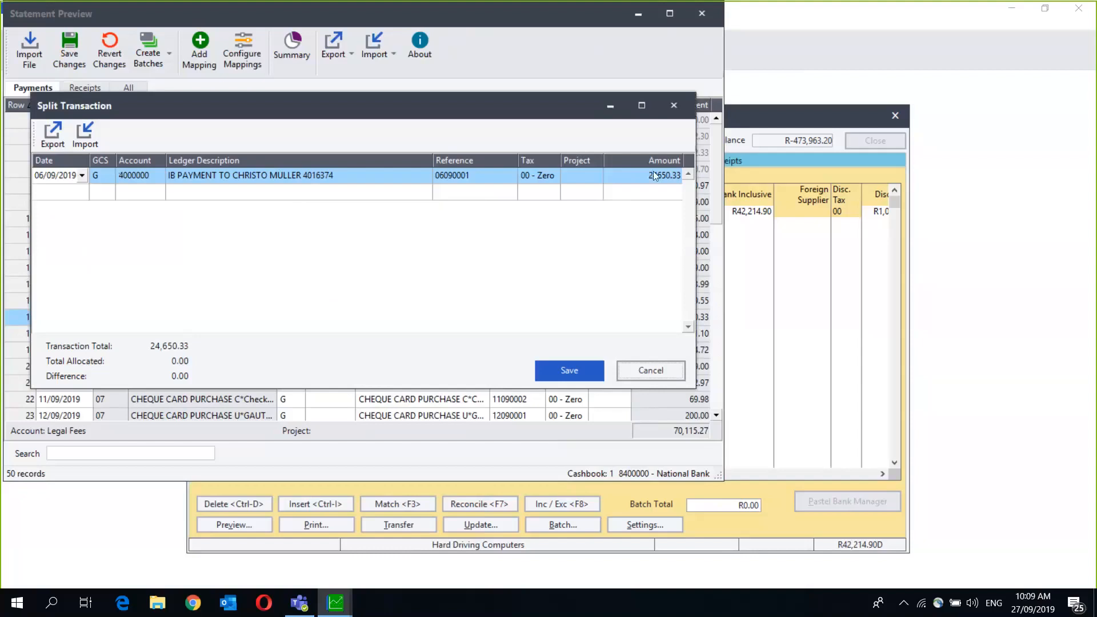
click(61, 192)
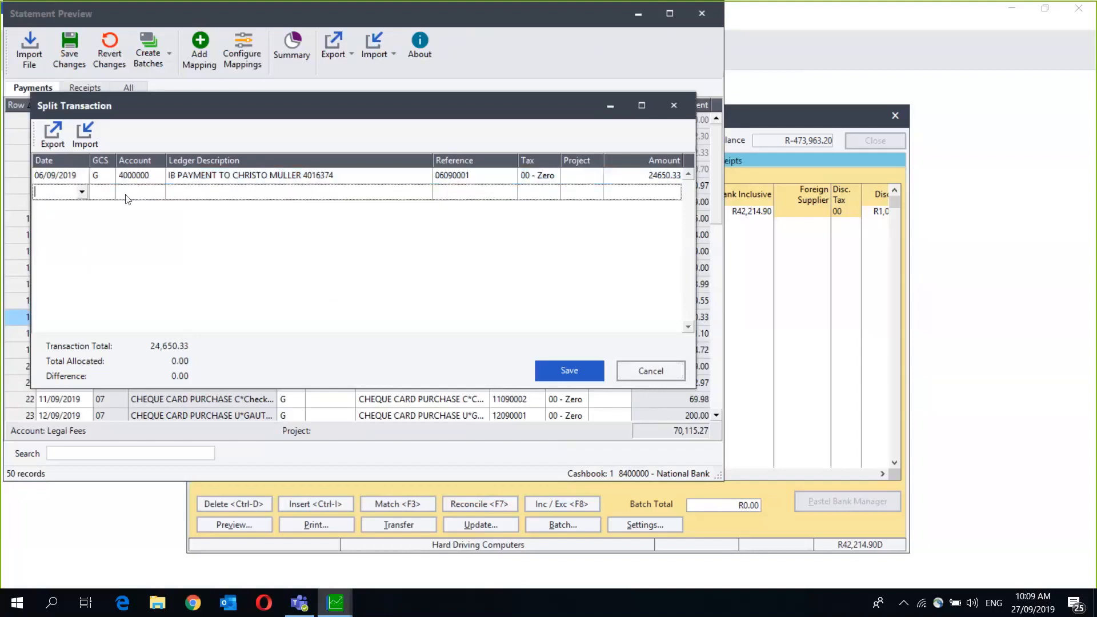
click(82, 192)
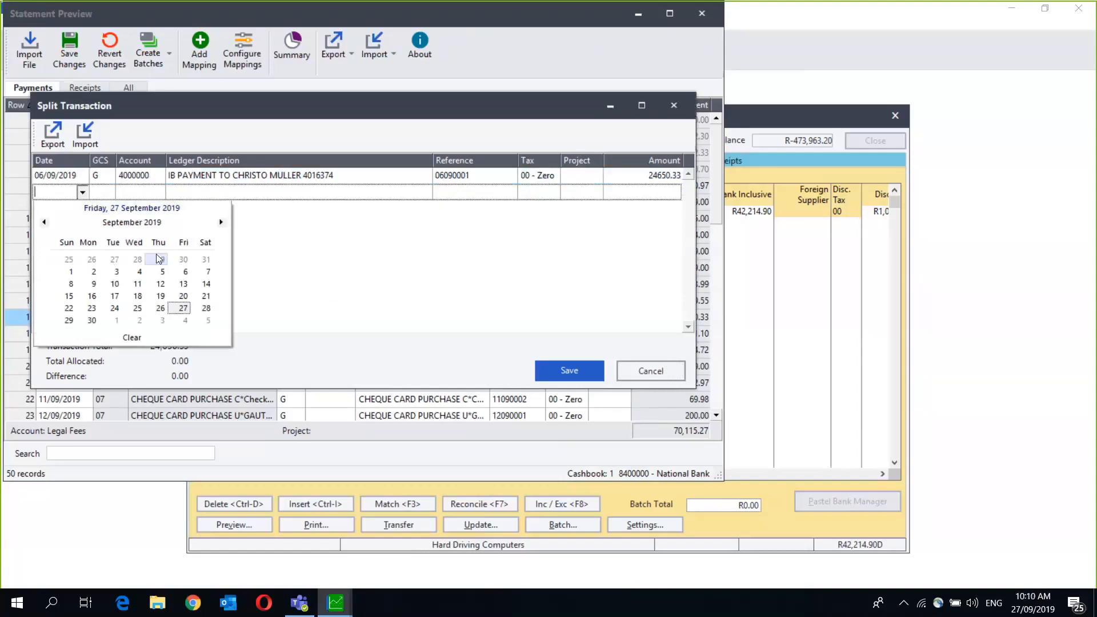
click(186, 271)
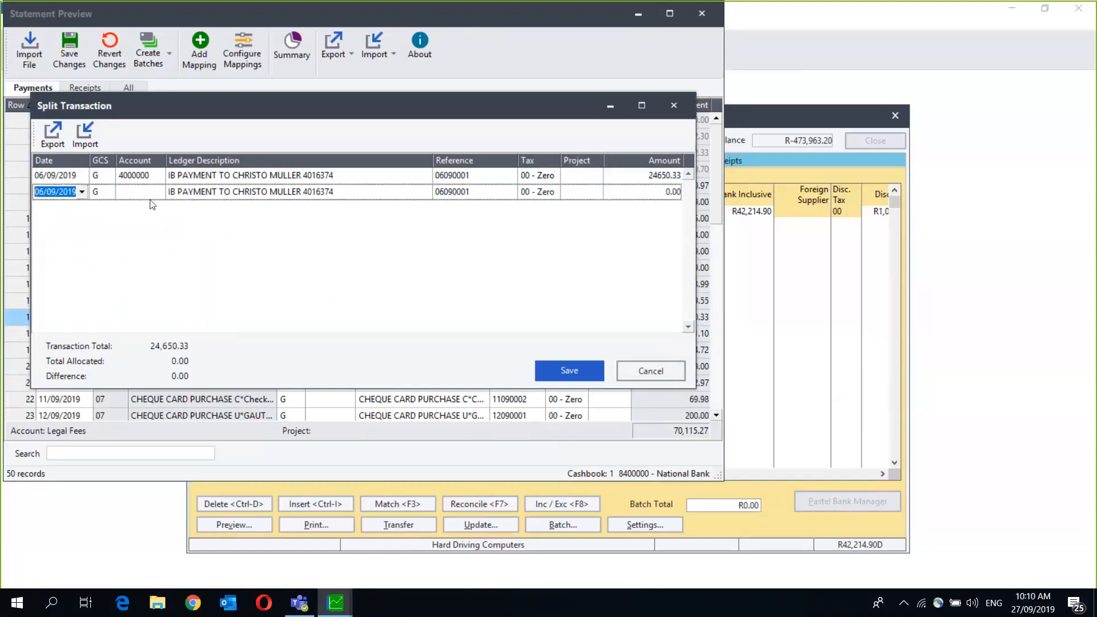
Step: Allocate the second split line to account 2400010 Labour Cost Manufac Variance
click(143, 192)
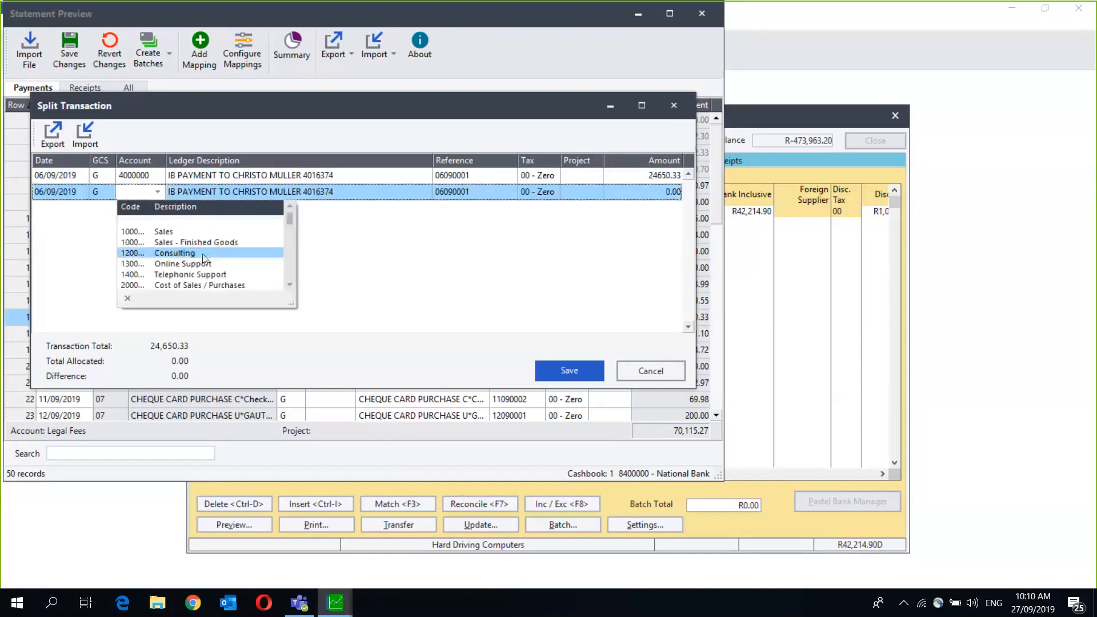
scroll(202, 252, up, 1)
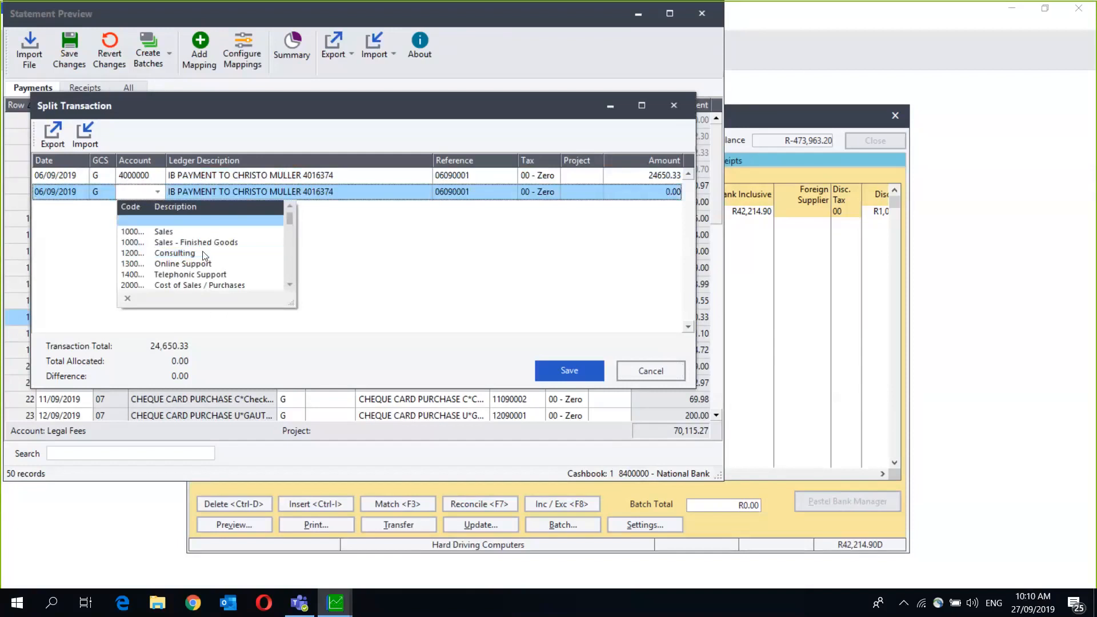
scroll(287, 286, down, 3)
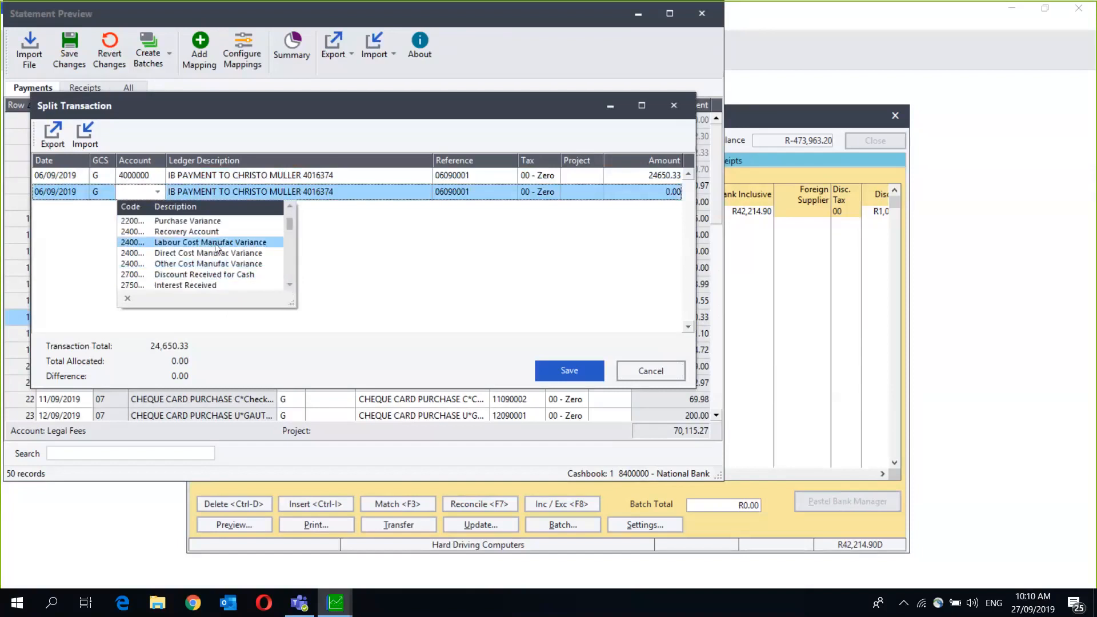
click(215, 242)
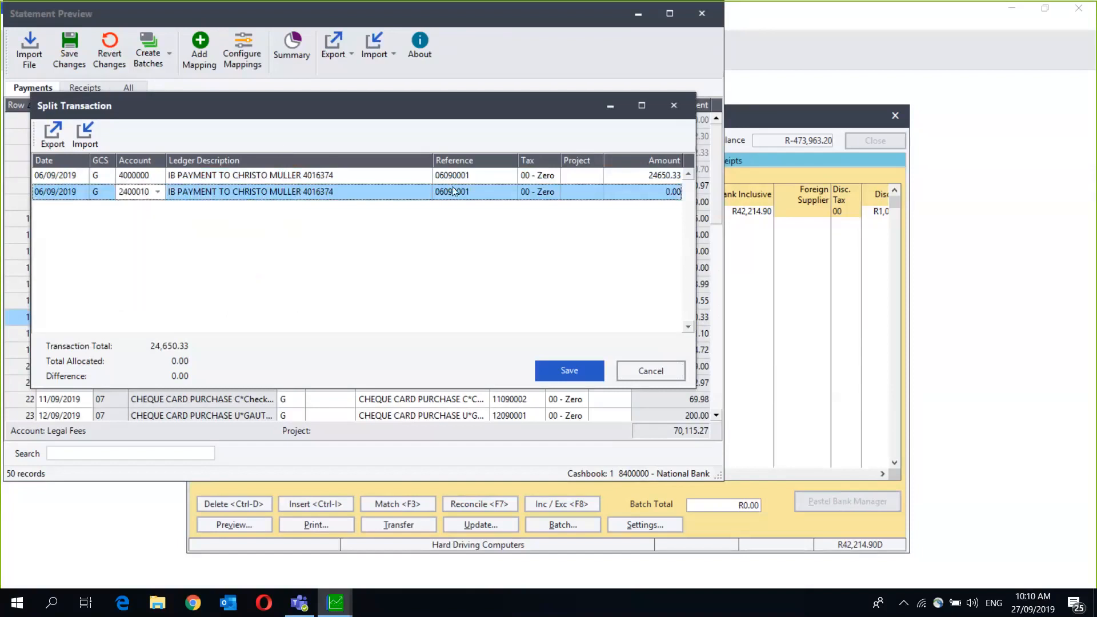
Step: Set the amount of the first split line, on account 4000000, to 20000
click(614, 176)
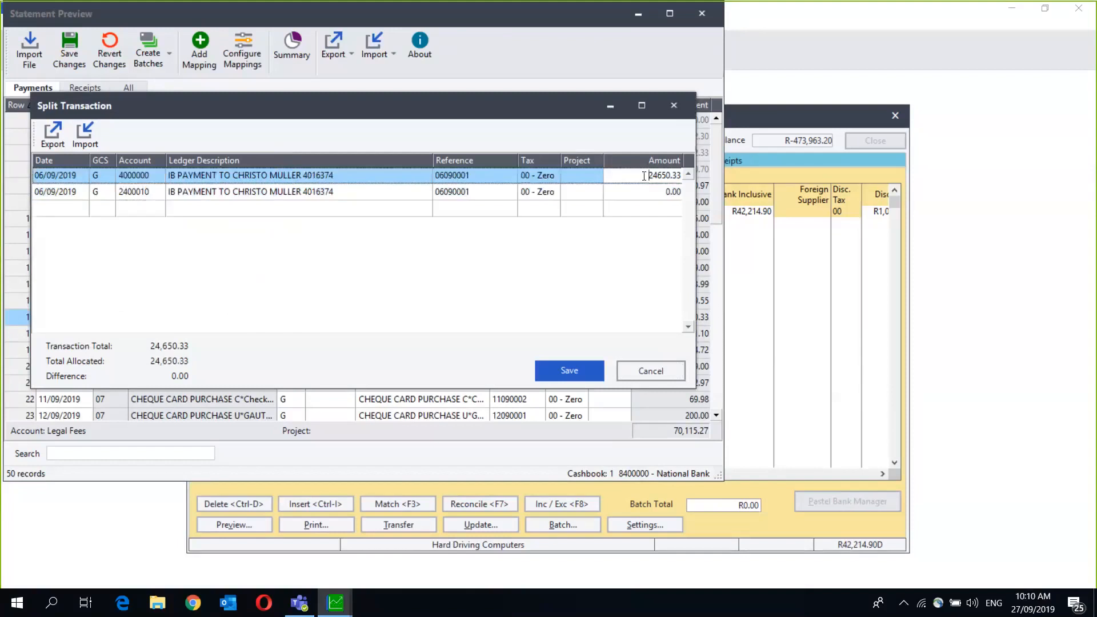
double_click(647, 175)
text(20000)
key(Return)
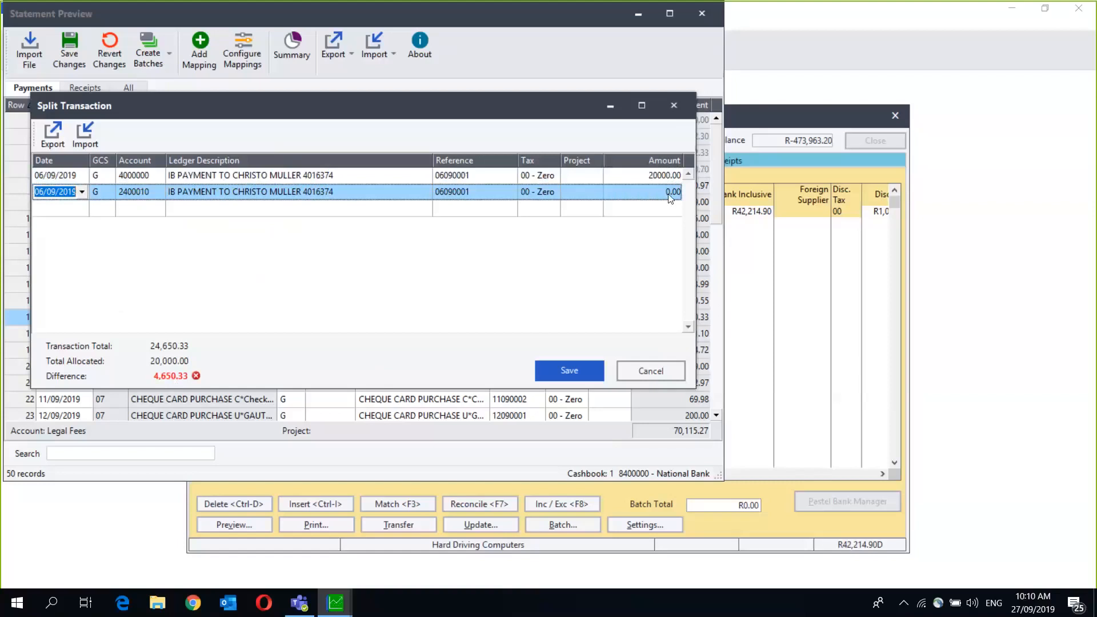
Step: Complete the second split line with date 01/09/2019 and amount 4650.33, and save the split transaction
text(04)
click(670, 199)
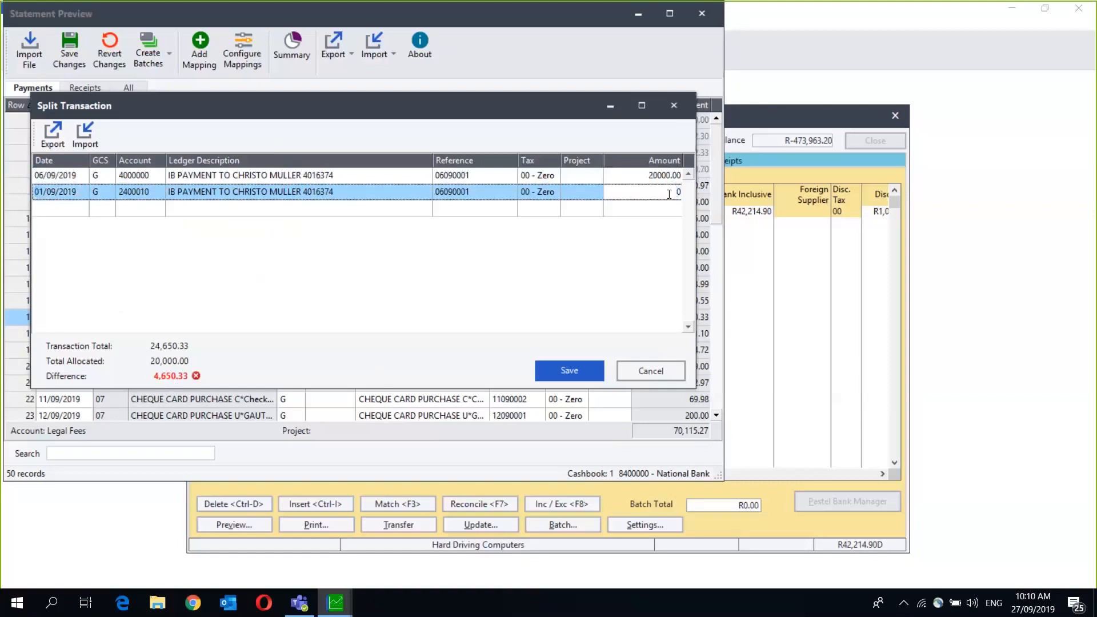
text(40)
text(650)
text(.33)
key(Delete)
click(613, 213)
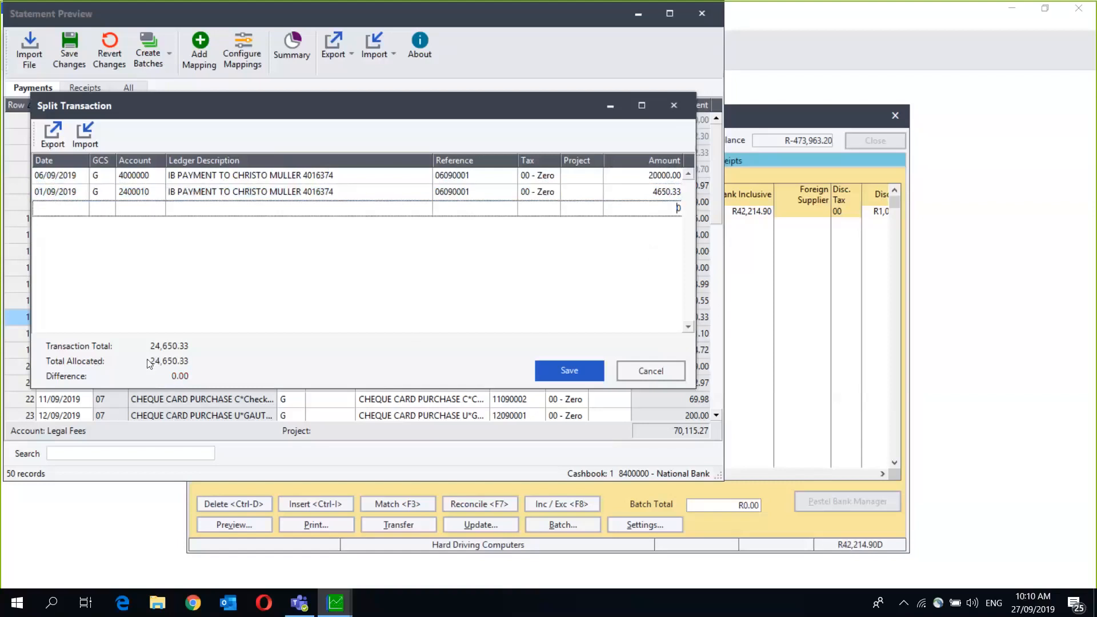
click(548, 380)
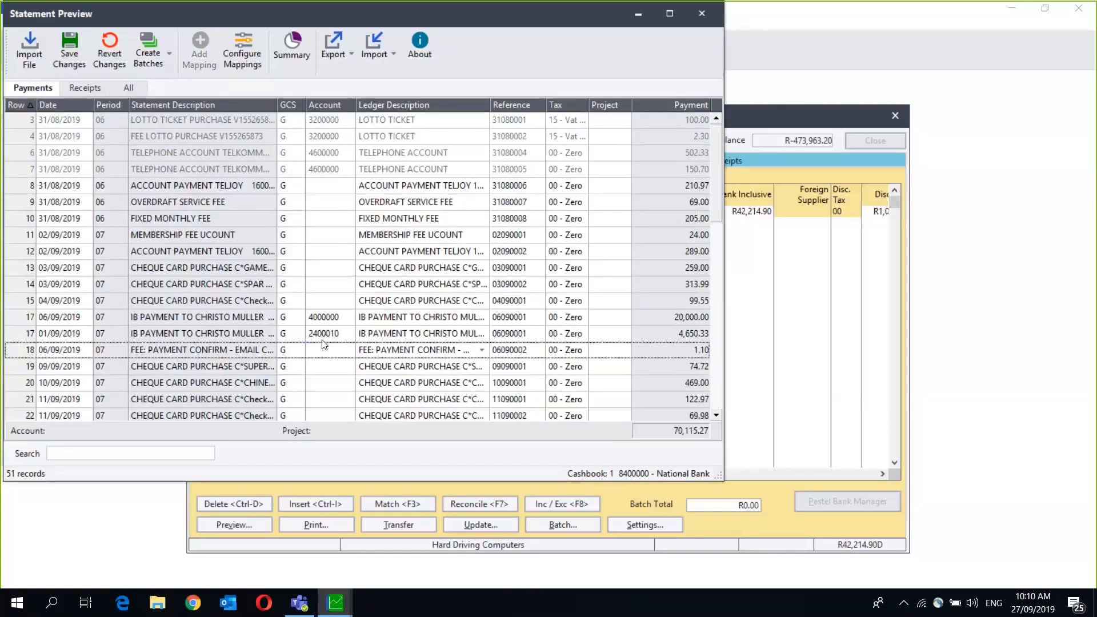
Step: Fill the row 7 ledger description TELEPHONE ACCOUNT down to all payments below it, overwriting the existing ledger descriptions
click(337, 169)
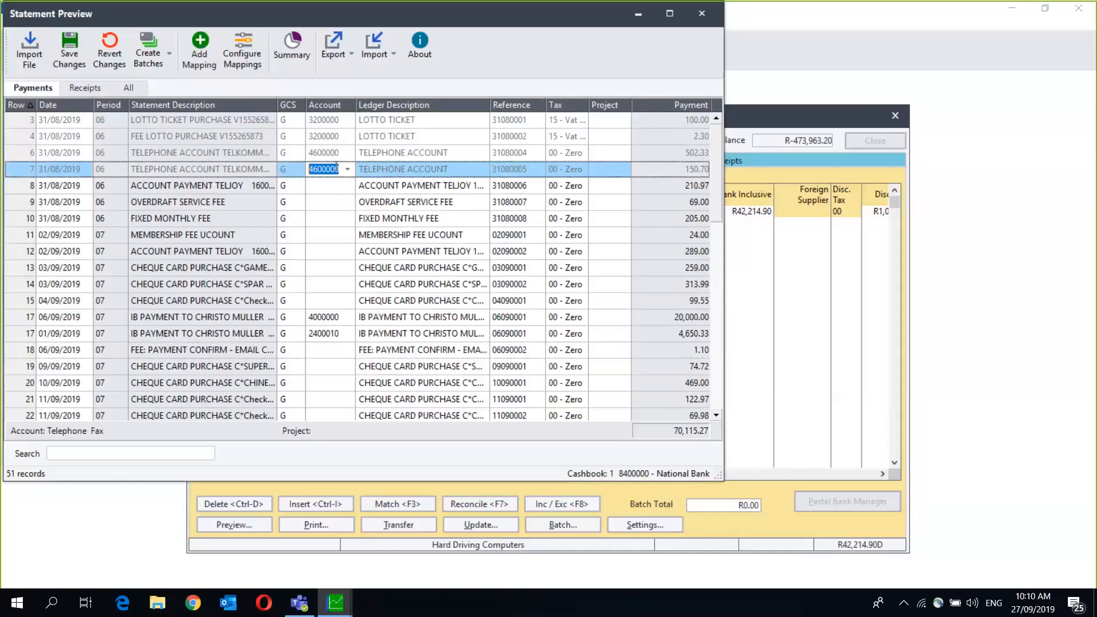
right_click(372, 173)
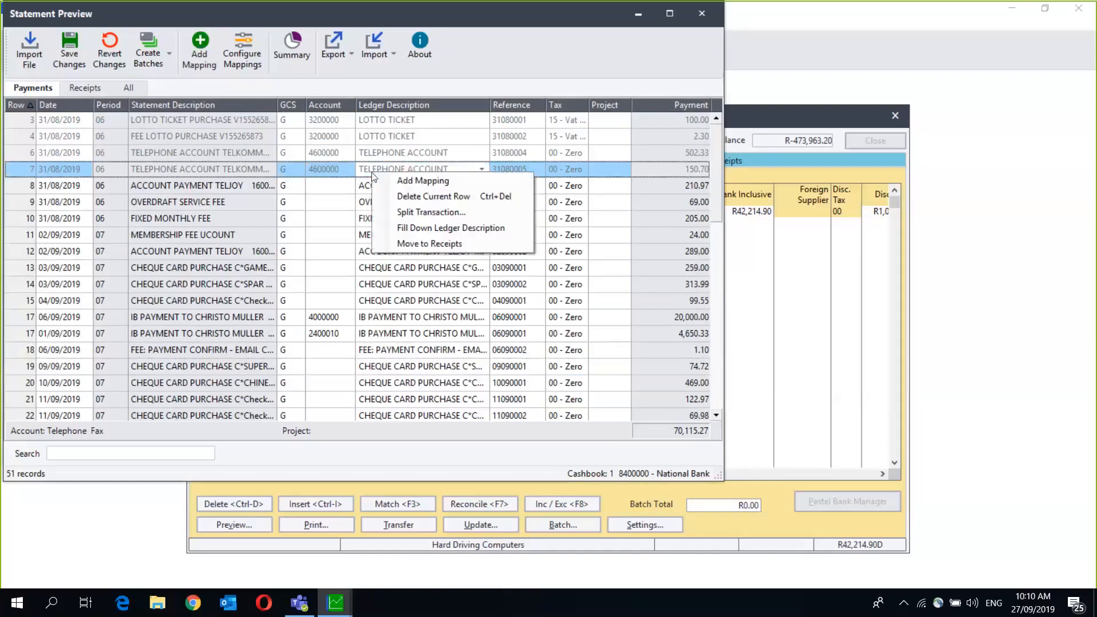
click(442, 228)
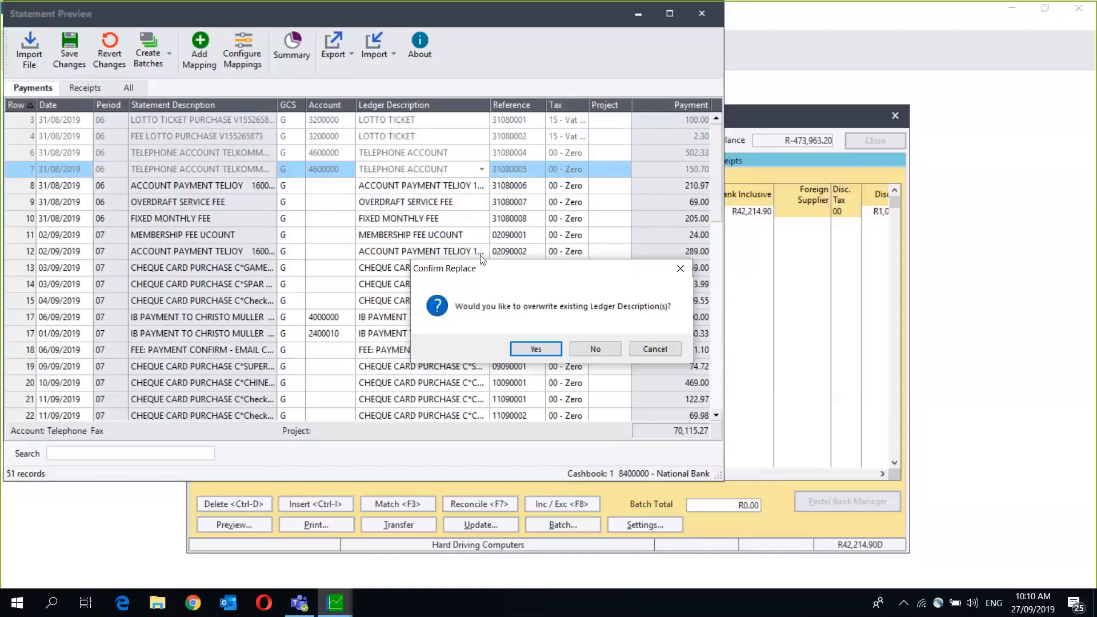
click(536, 349)
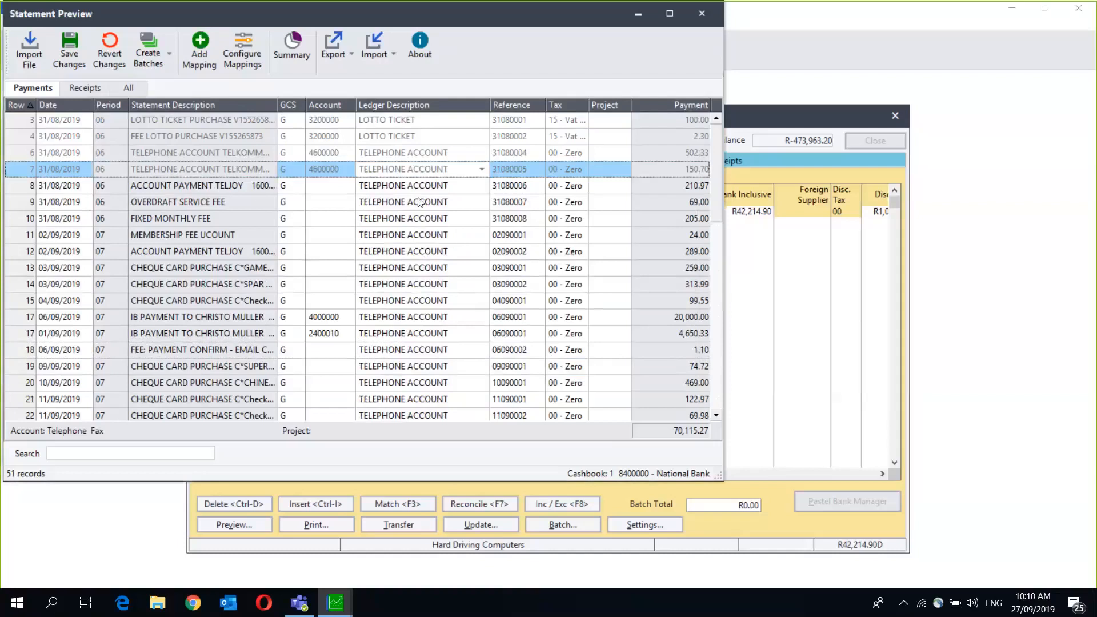
Step: Fill account 4600000 down from row 7 to all payments below it, overwriting the existing accounts
right_click(323, 170)
click(361, 222)
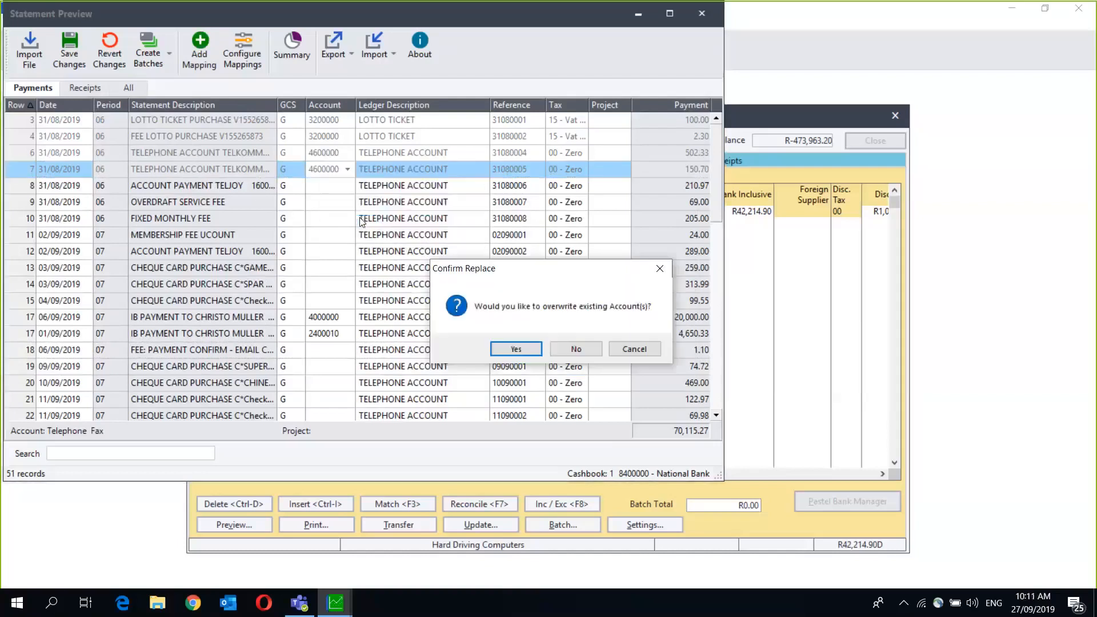
click(516, 350)
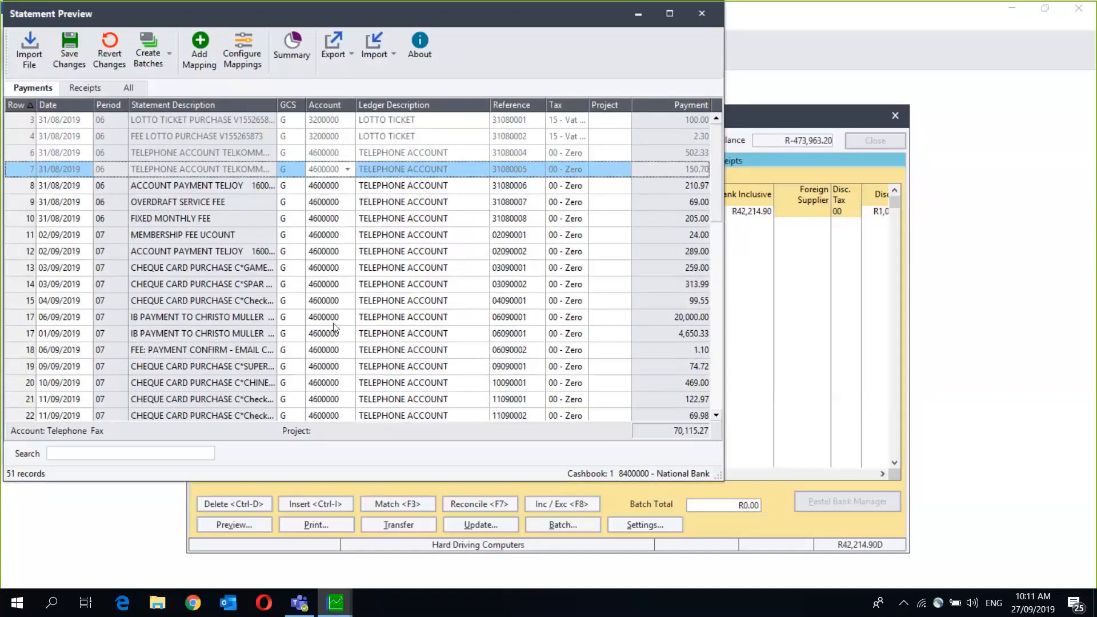
Step: Set the reference of the row 3 lotto ticket payment to NPAY0801
right_click(517, 170)
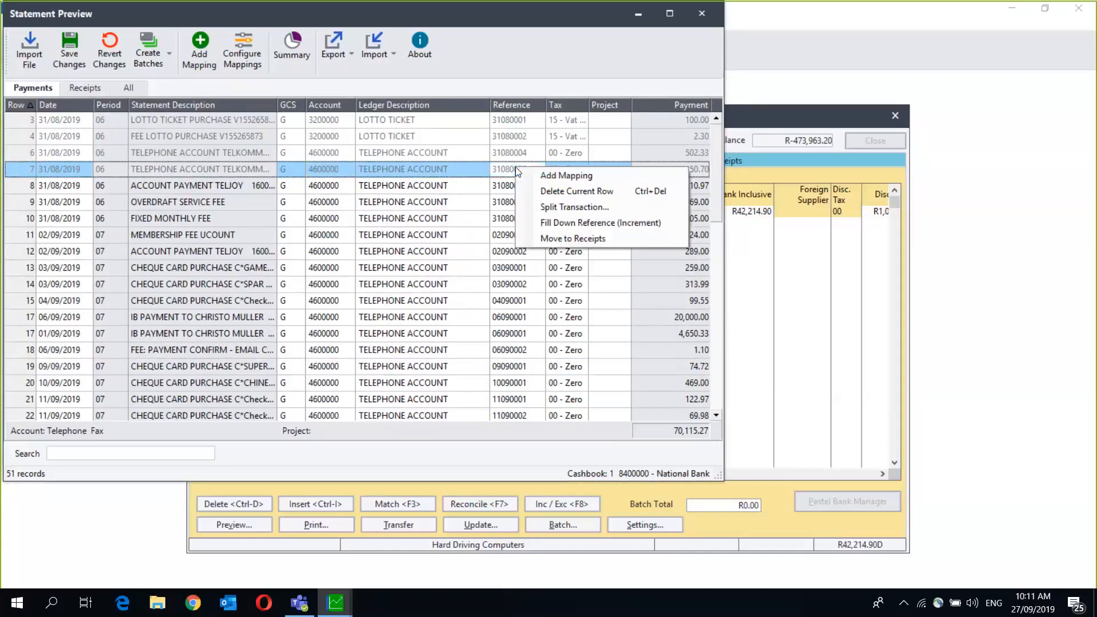
click(569, 223)
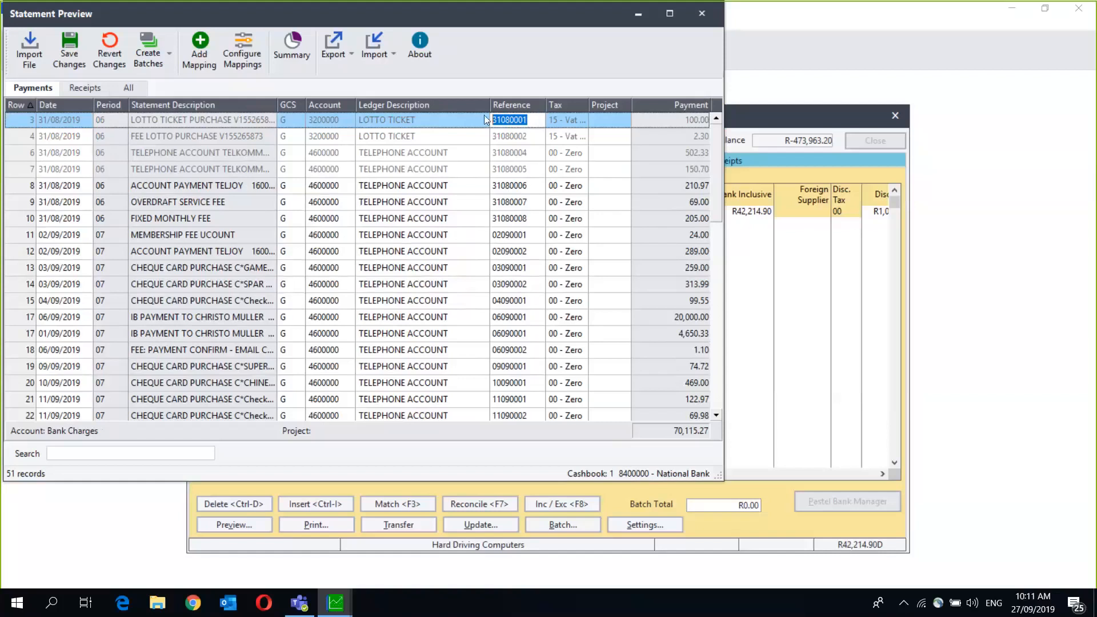
text(P)
key(BackSpace)
text(N)
text(PA)
text(Y)
text()*01)
key(BackSpace)
key(BackSpace)
key(BackSpace)
key(BackSpace)
text(0801)
Step: Fill the row 3 reference down with increments through all payments, overwriting the existing references
double_click(534, 119)
right_click(537, 119)
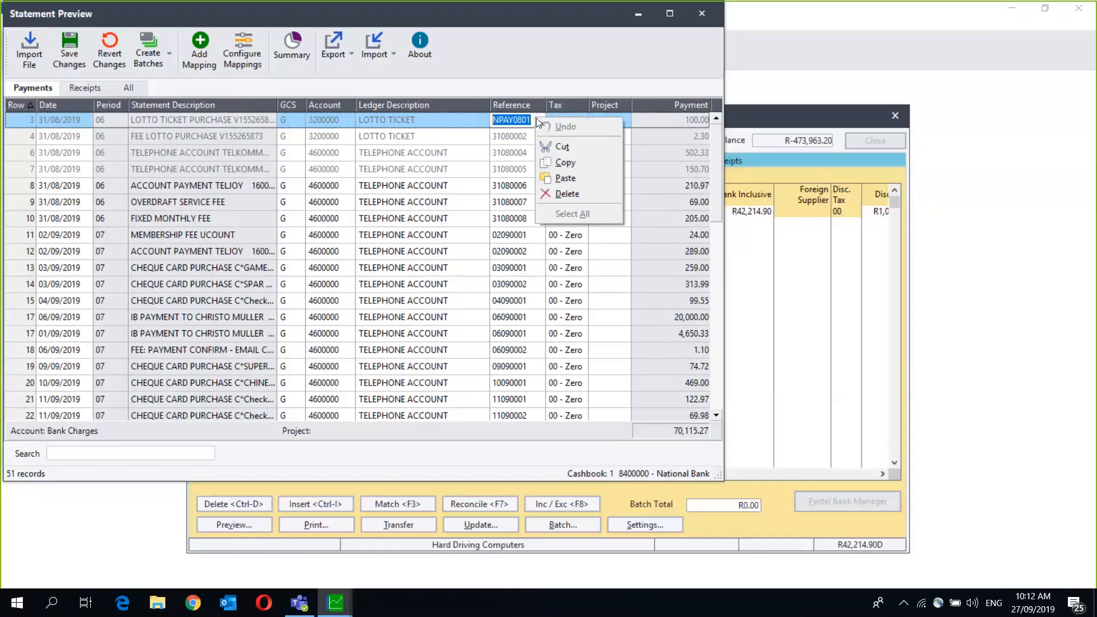
click(485, 118)
click(462, 118)
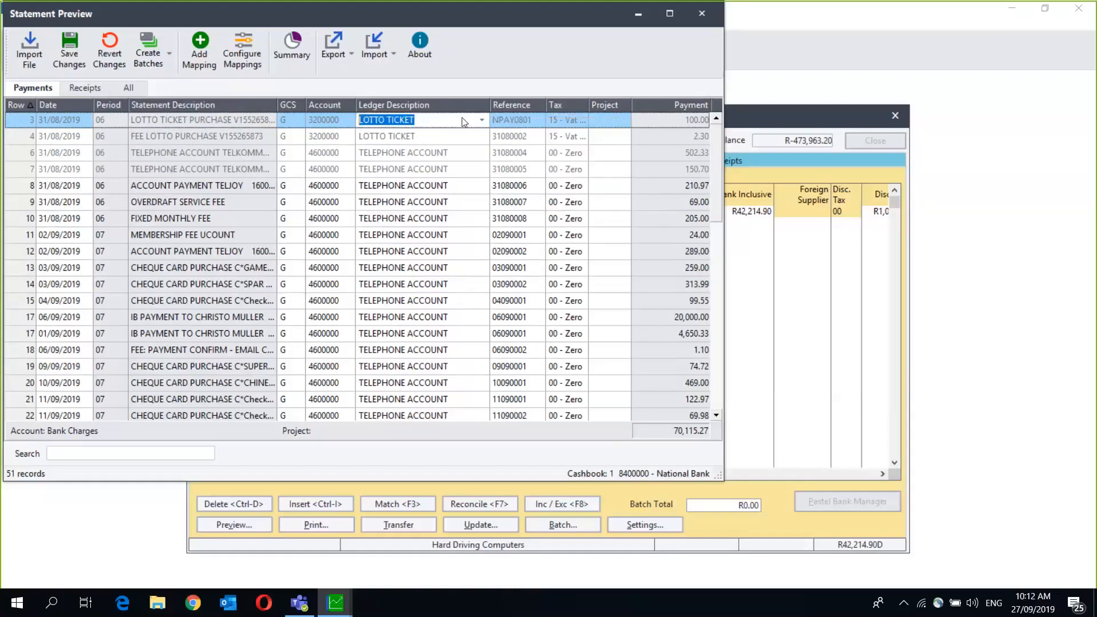
right_click(517, 120)
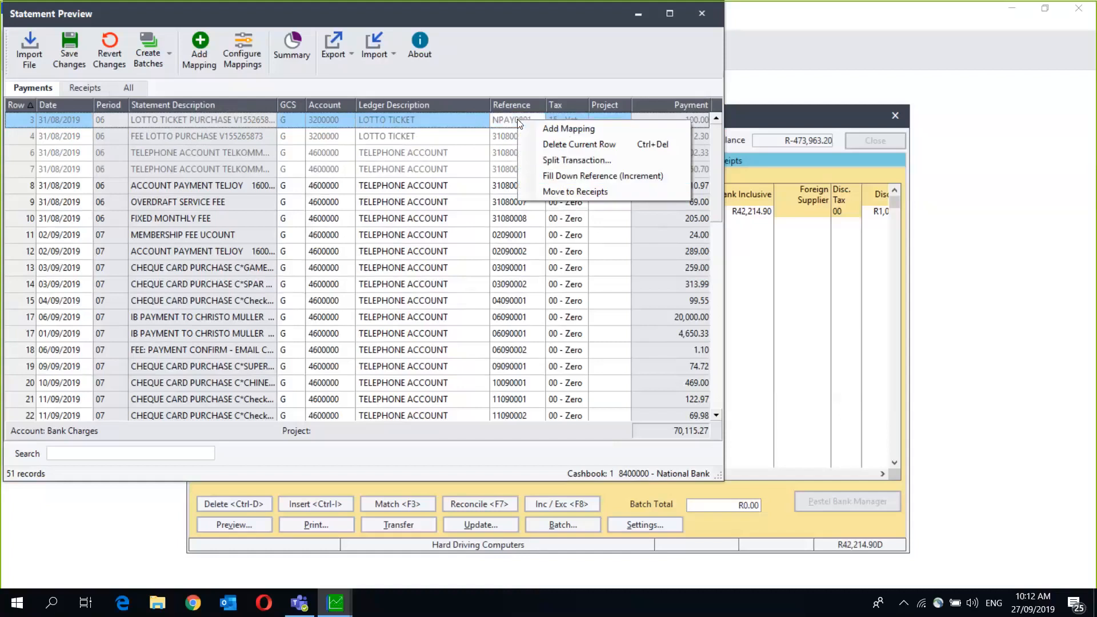
click(548, 176)
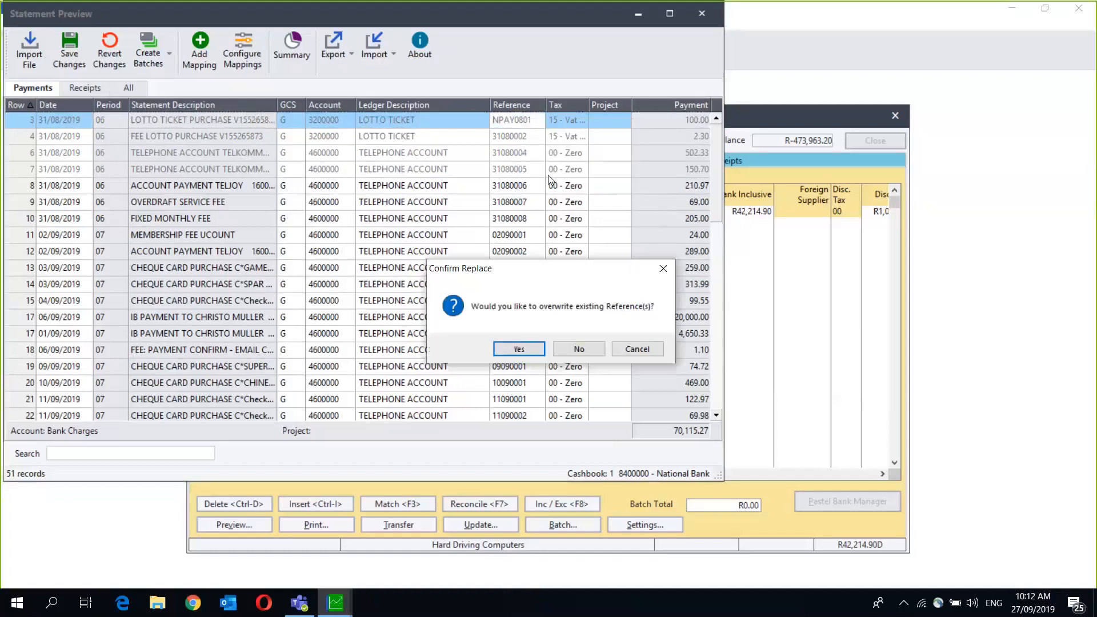
click(518, 350)
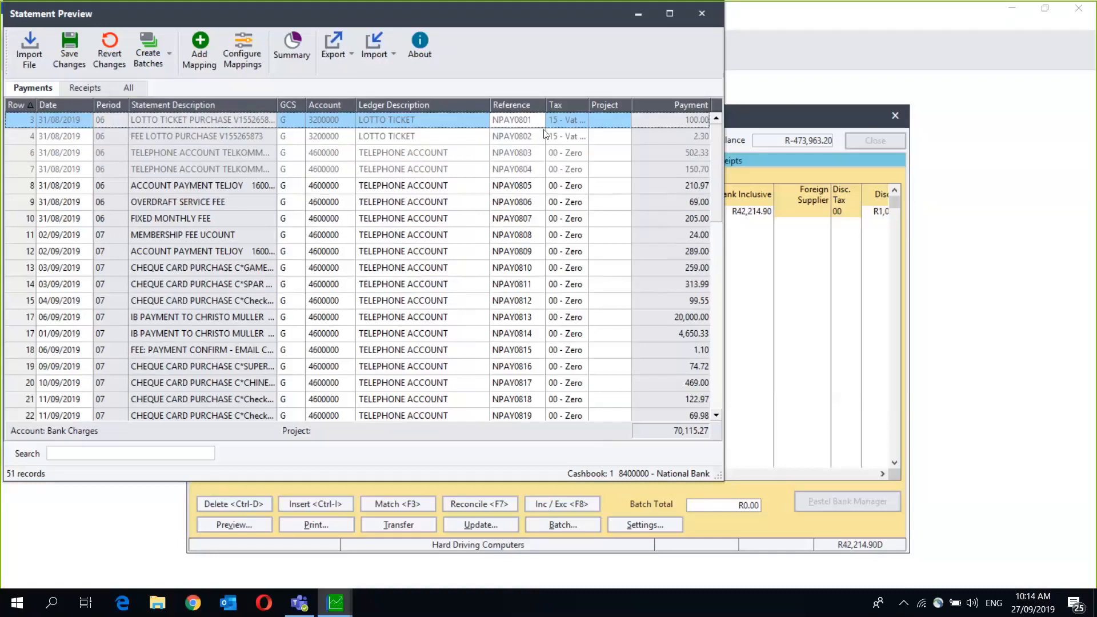
click(335, 121)
right_click(334, 121)
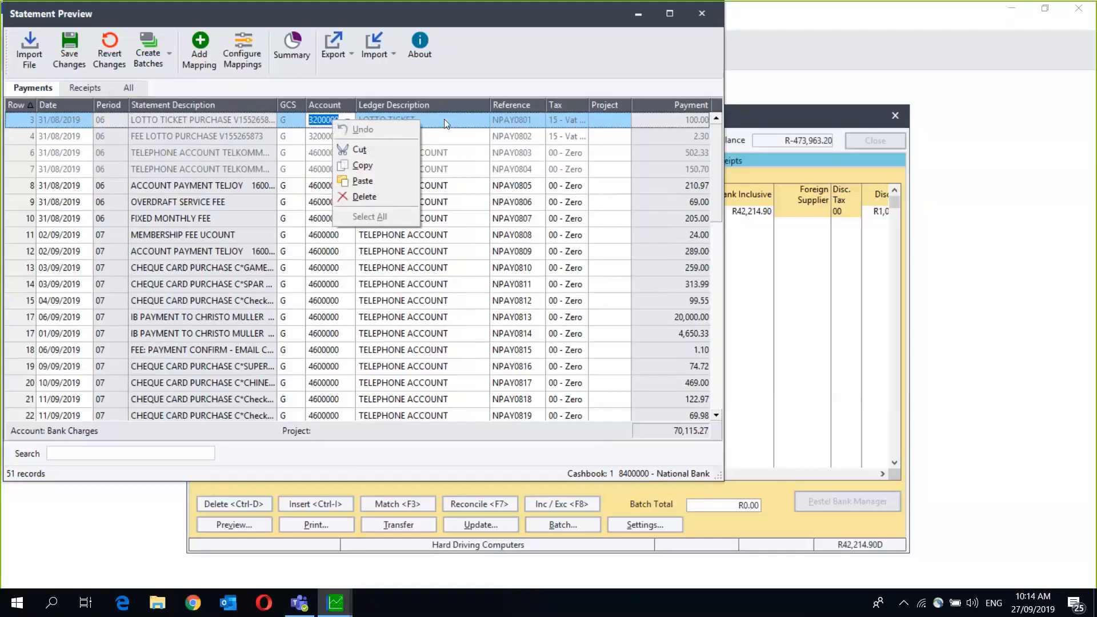
right_click(444, 118)
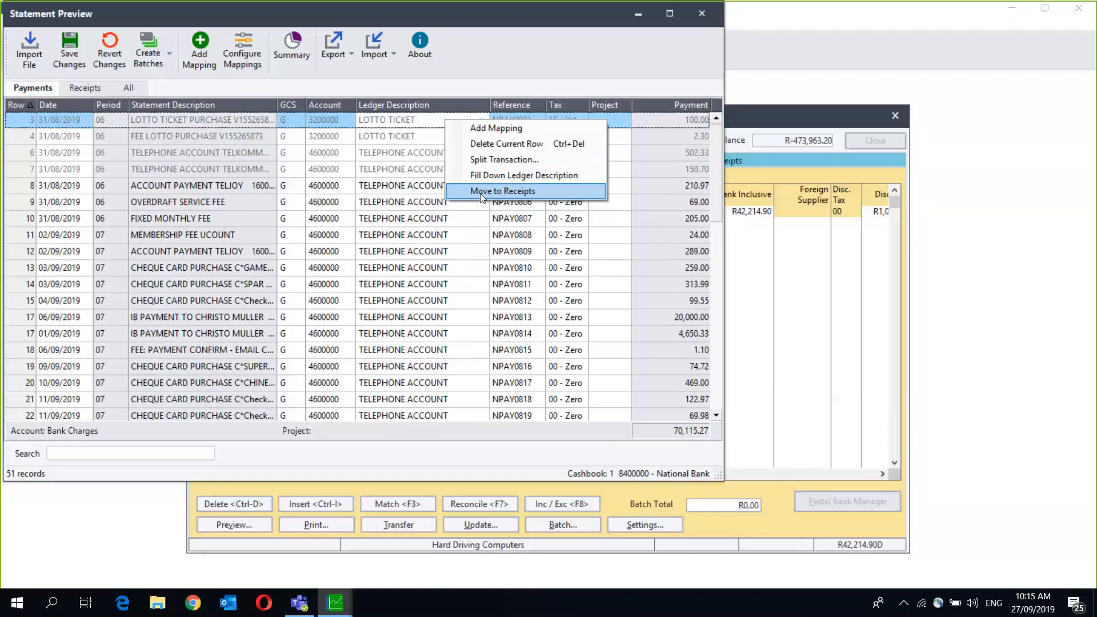
Step: Delete the twelve payments from row 3 to row 15 of the statement preview
click(26, 124)
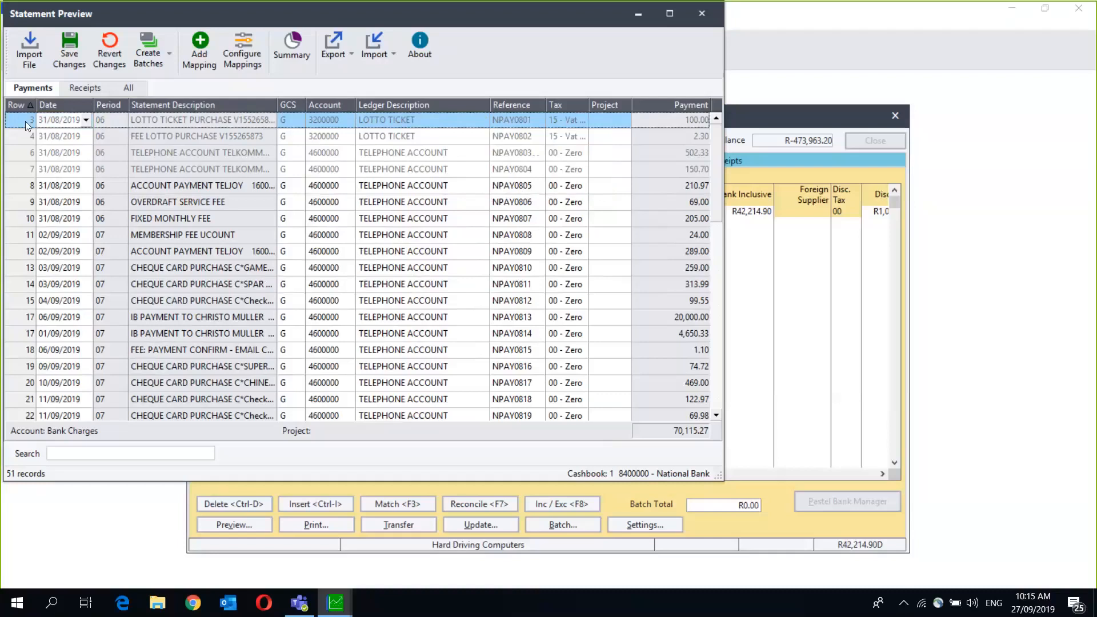
key(shift+Down)
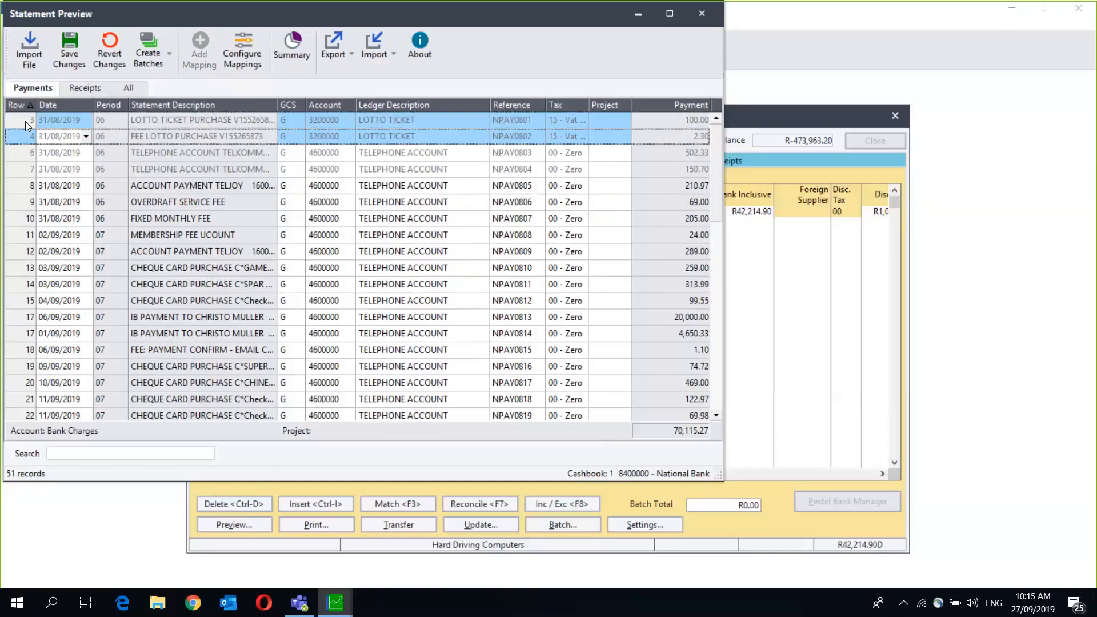
key(shift+Down)
key(shift+Down)
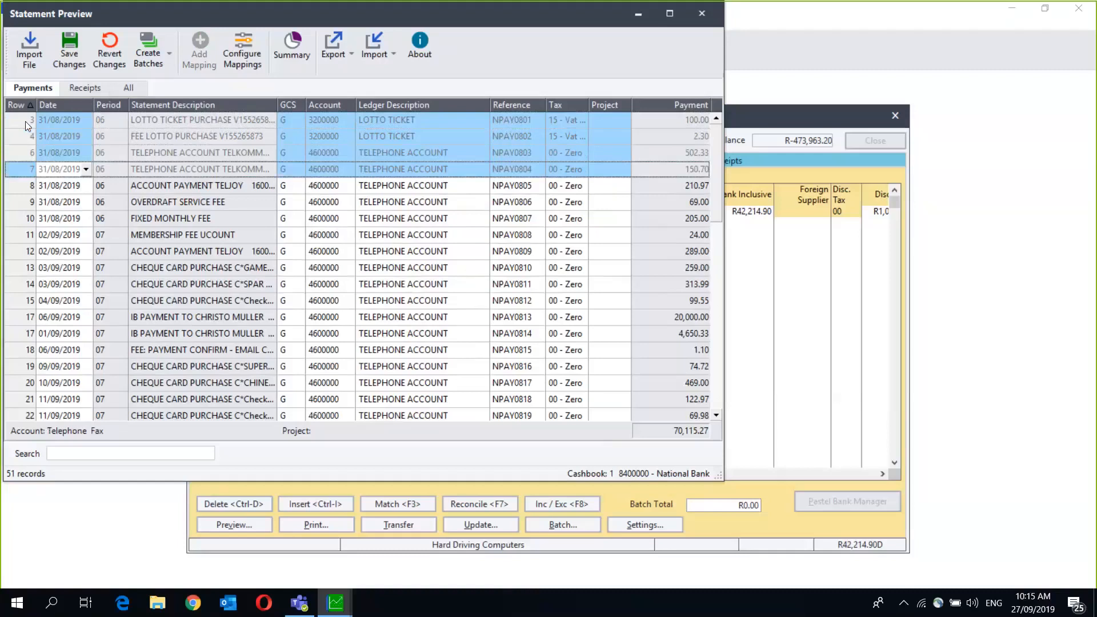
key(shift+Down)
key(shift+Down)
key(shift+Down)
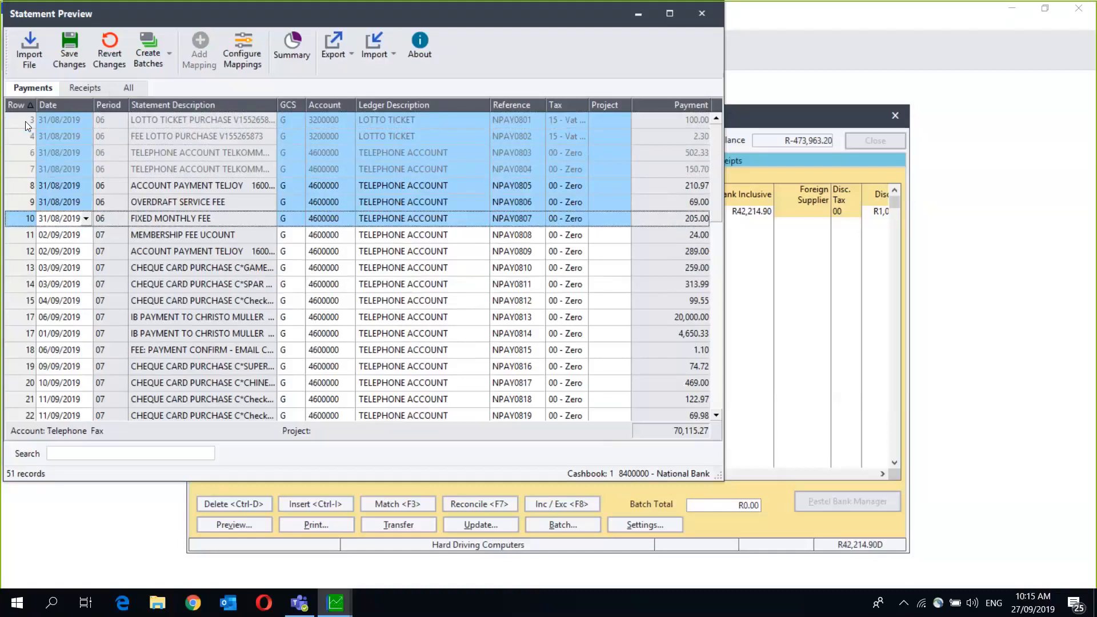
key(shift+Down)
key(shift+Down)
key(shift+Down)
key(shift+Down)
key(shift+Down)
right_click(25, 121)
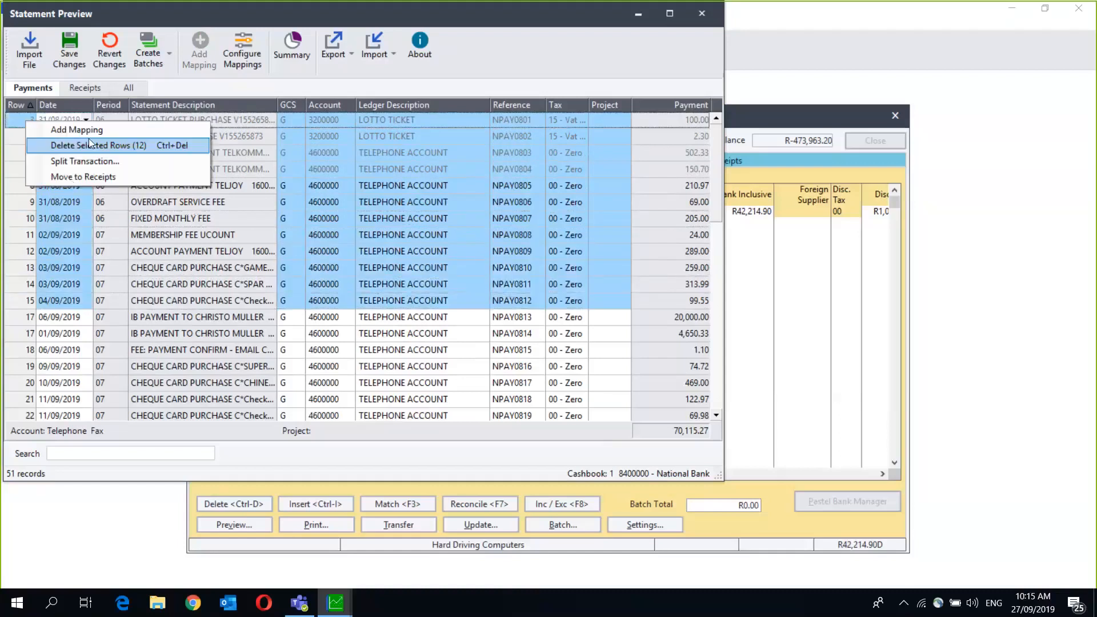
click(74, 133)
Step: Check the mapping rules and create the cash book batch from the remaining payments
click(247, 43)
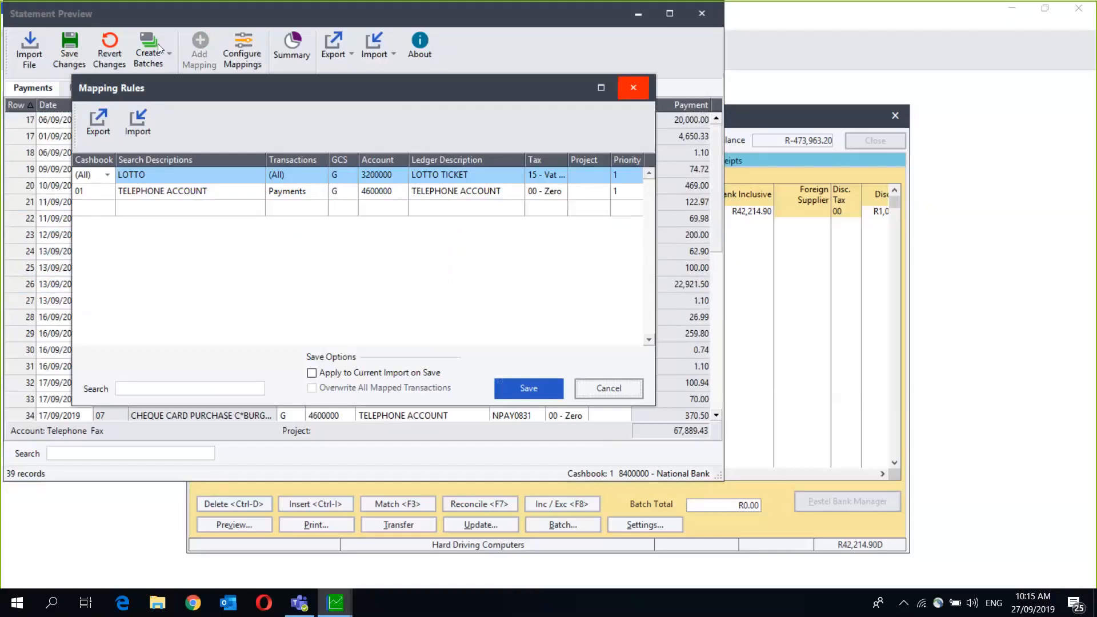
click(149, 53)
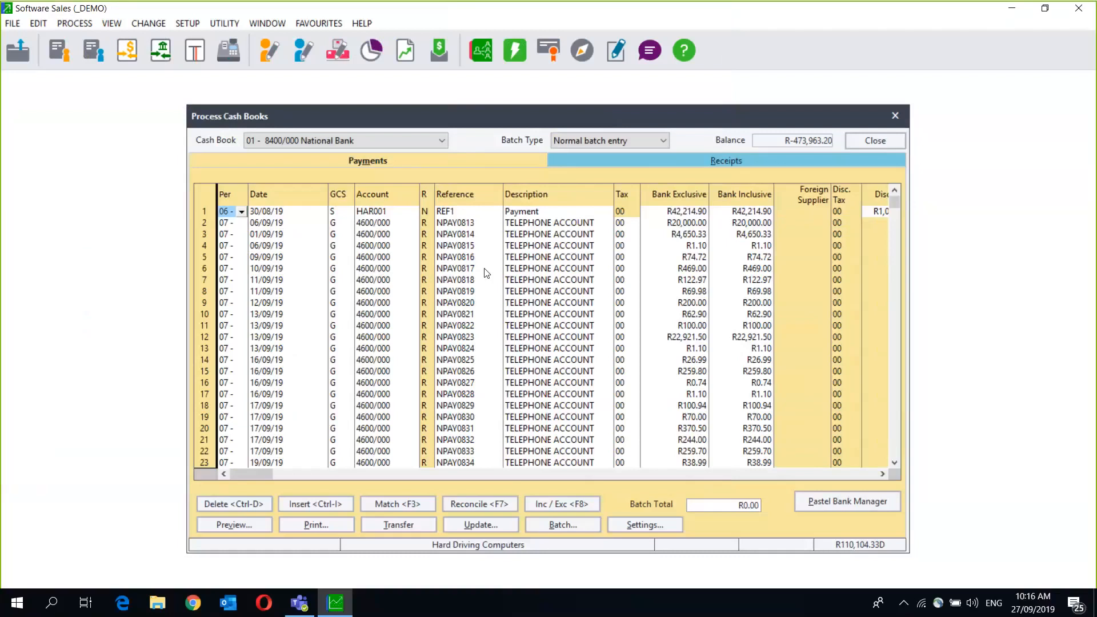
Step: Reconnect the computer to the BearCave Wi-Fi network and return to the cash book
click(921, 610)
click(1061, 394)
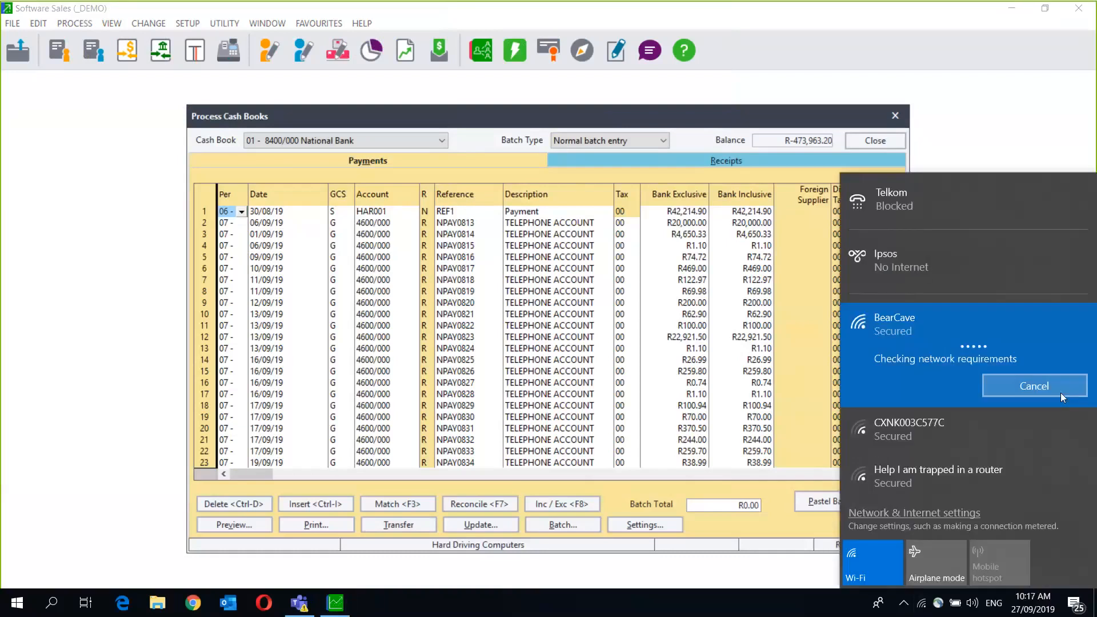
click(87, 234)
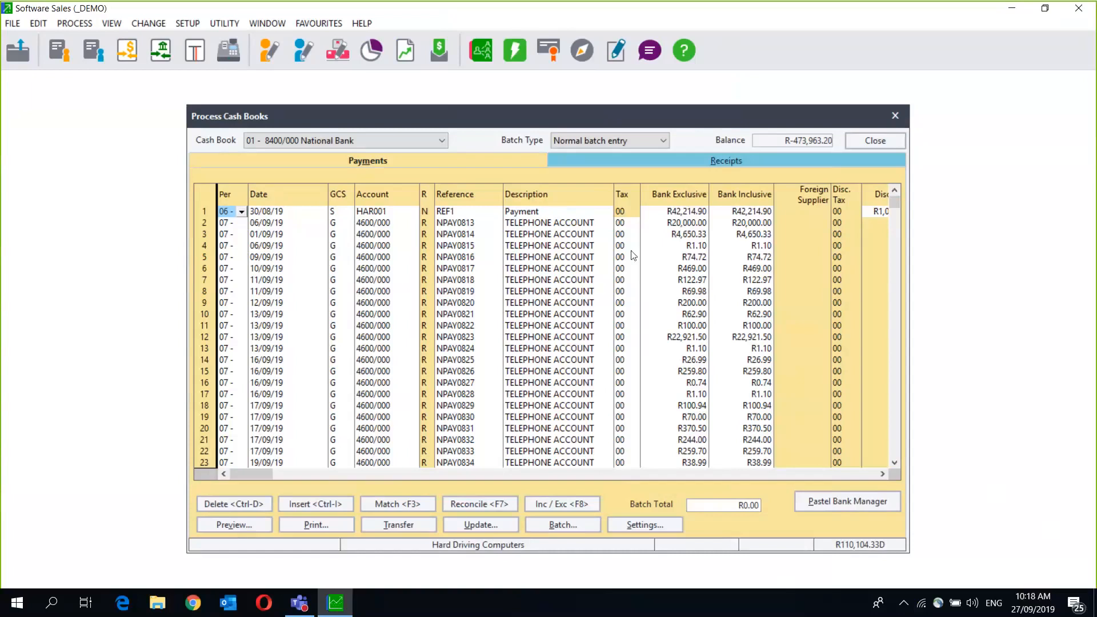
Step: Reopen Pastel Bank Manager from the cash book, look through the statement transactions not yet batched, and close the preview
click(815, 499)
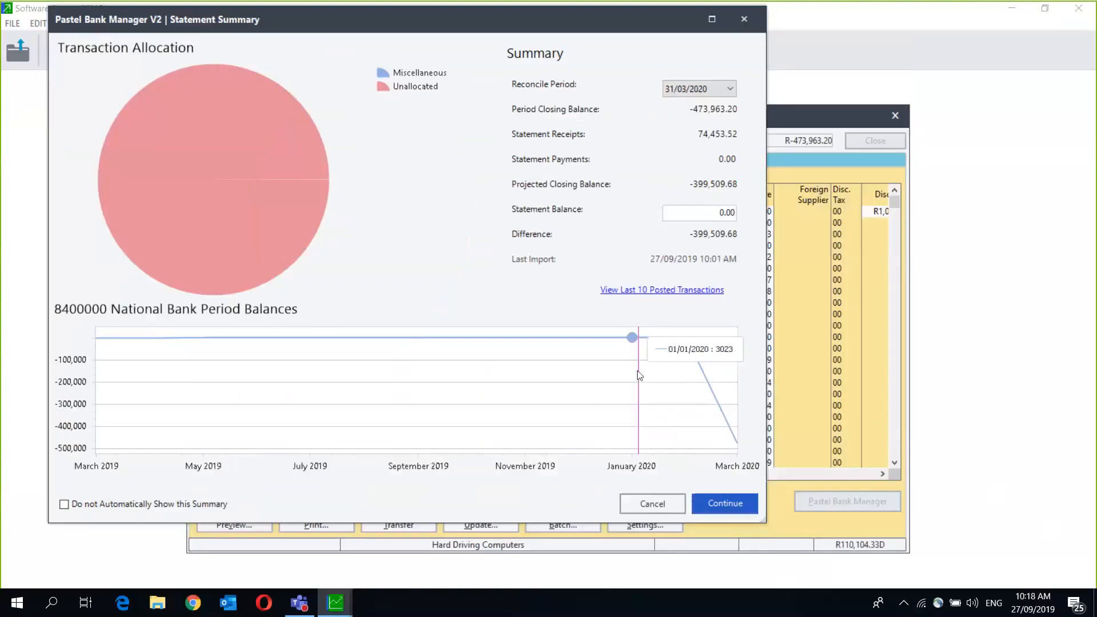
click(726, 503)
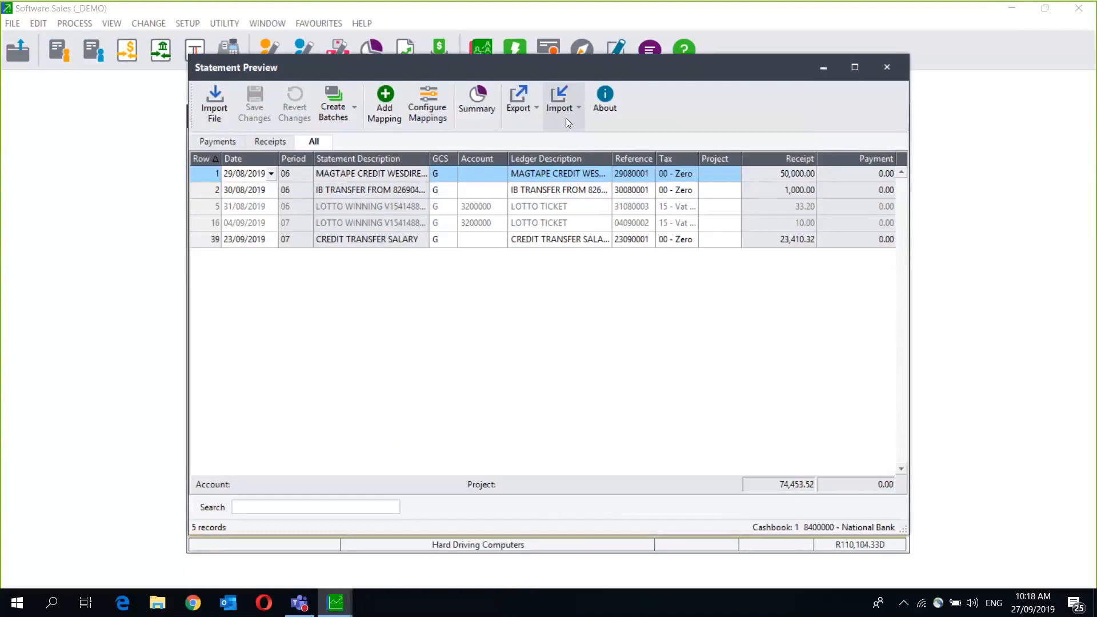
drag(690, 58, 539, 52)
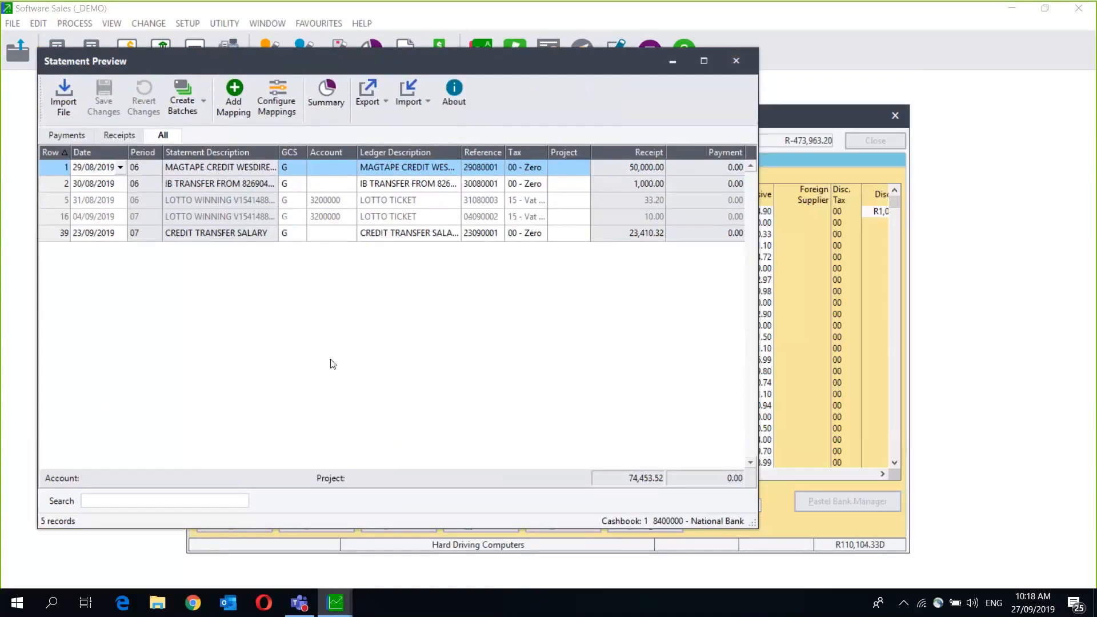
click(735, 63)
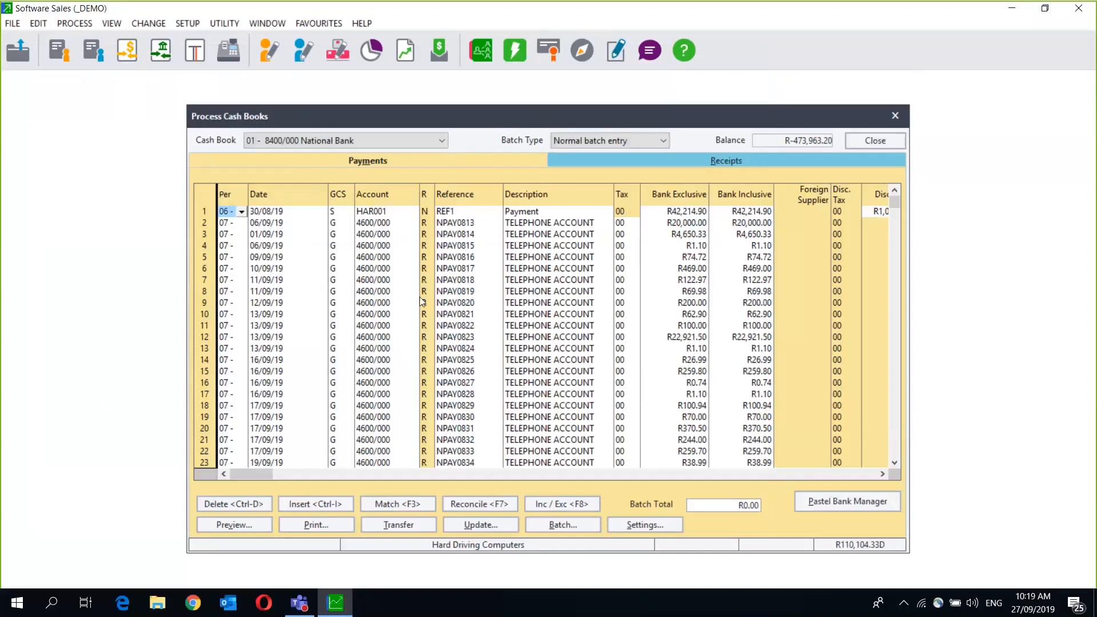
Step: Review the open item matching of the Hard Driving Computers payment and its discount in the cash book
click(406, 505)
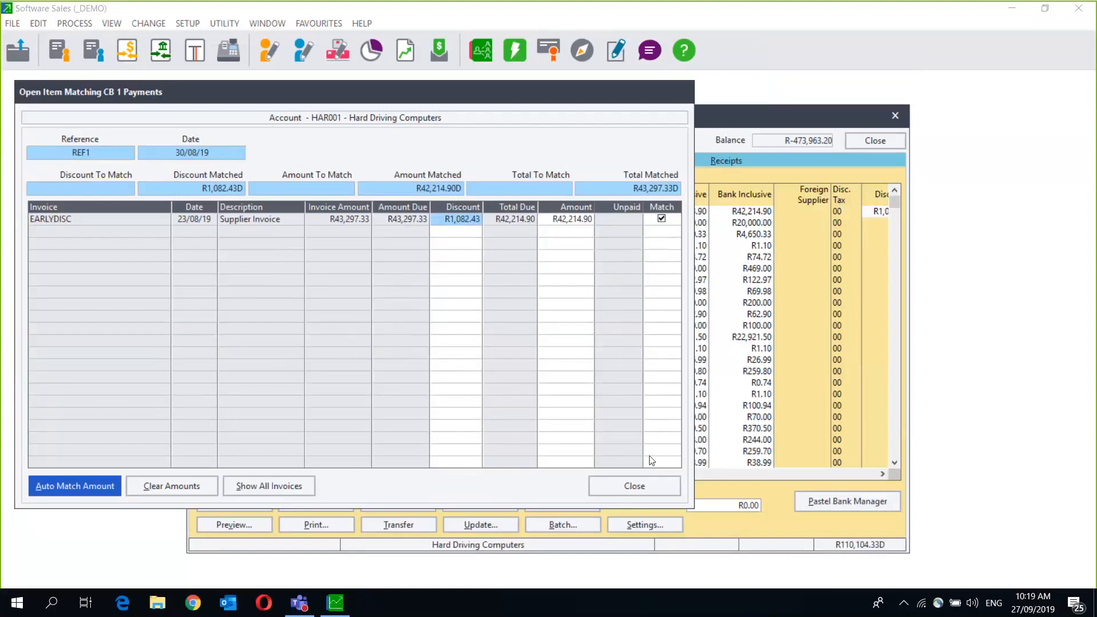
click(628, 487)
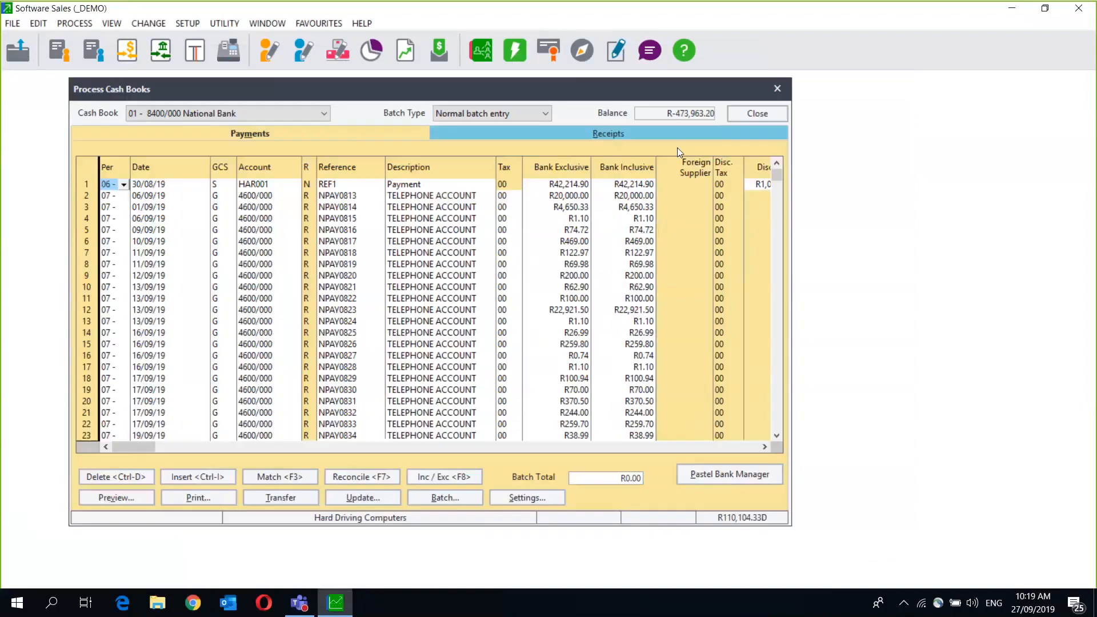
click(765, 447)
click(765, 447)
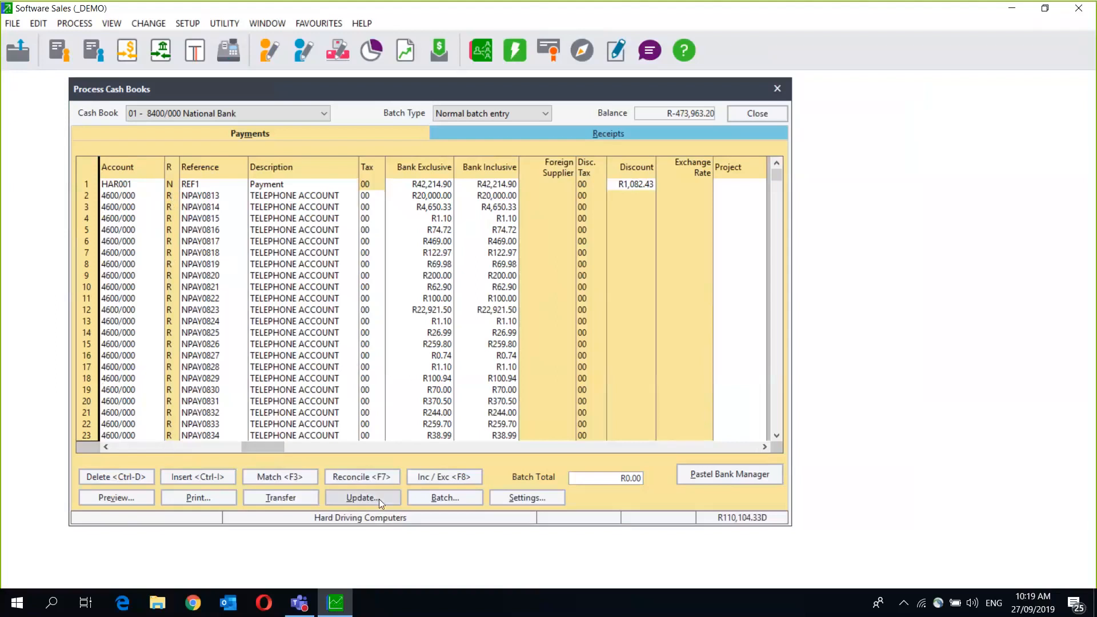
Step: Open the Bank Reconciliation assistant for the National Bank cash book and set the period to 07 - September This Year
click(91, 25)
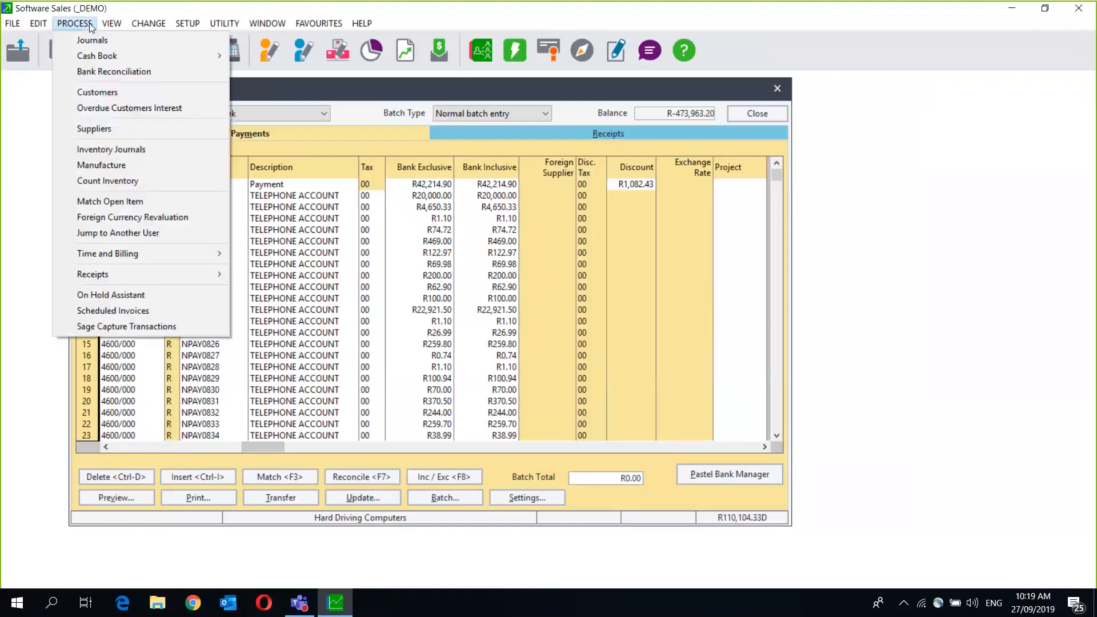
click(156, 77)
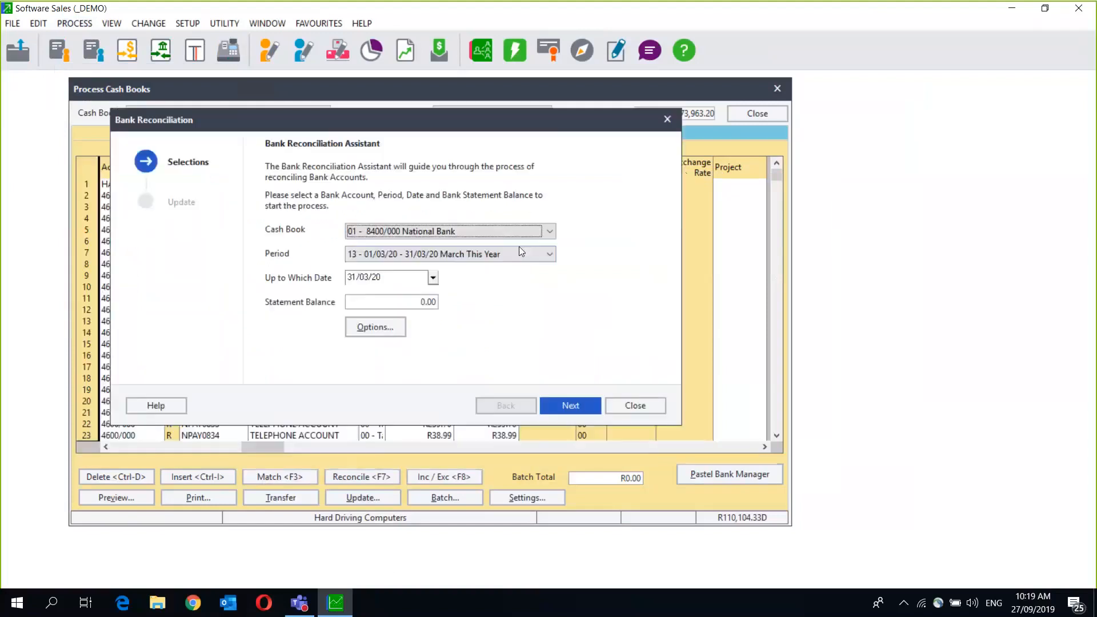
click(519, 251)
click(464, 460)
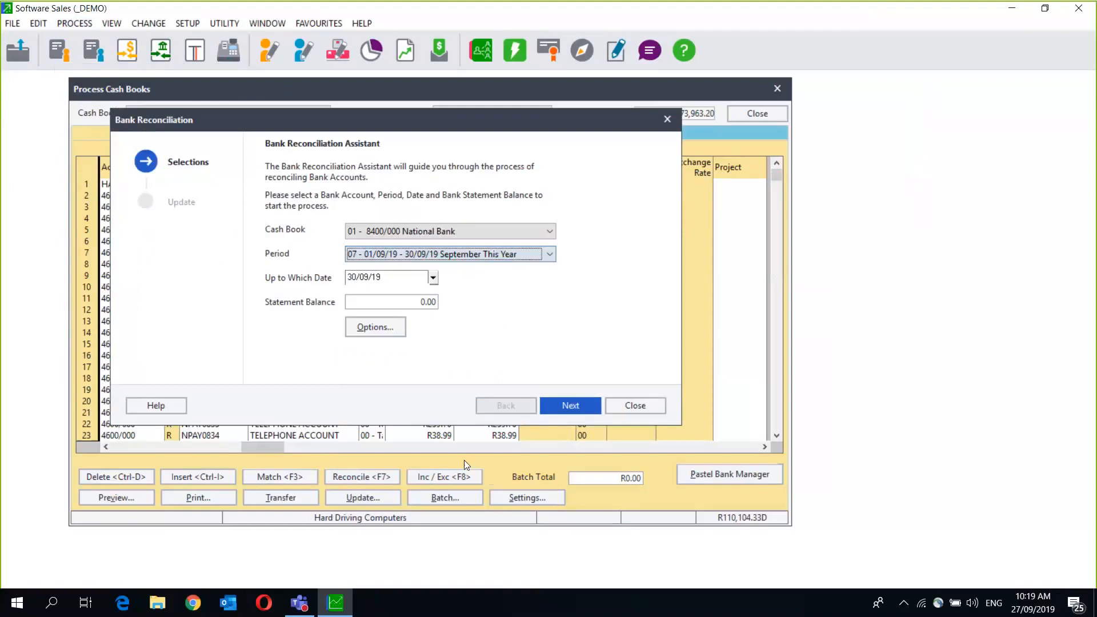
Step: View the National Bank reconciliation report on screen, close it and close the cash book
click(376, 327)
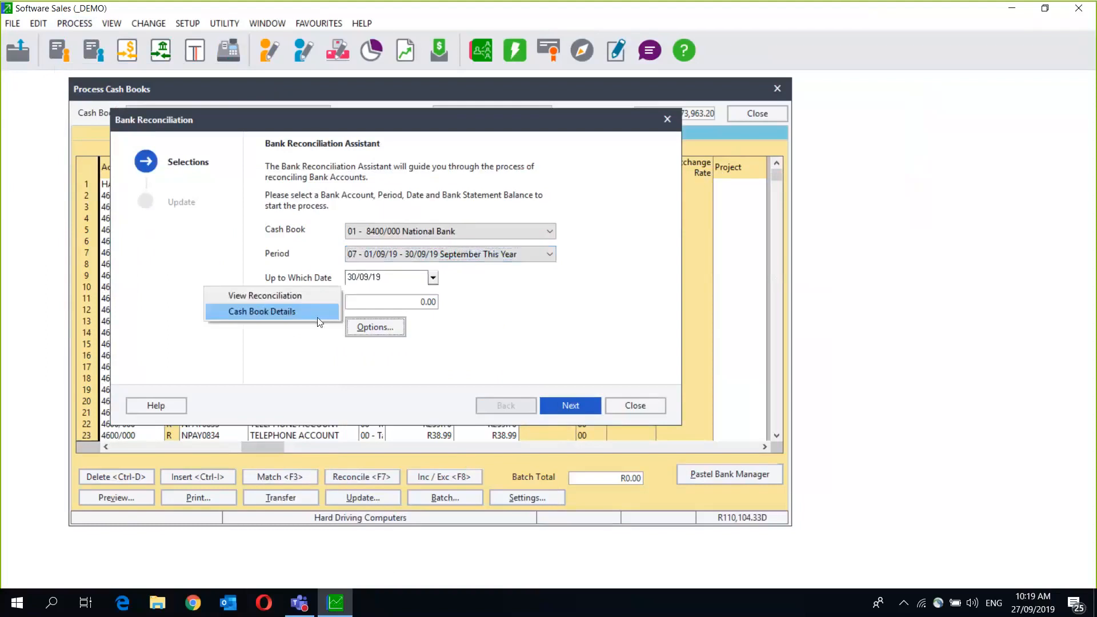
click(307, 295)
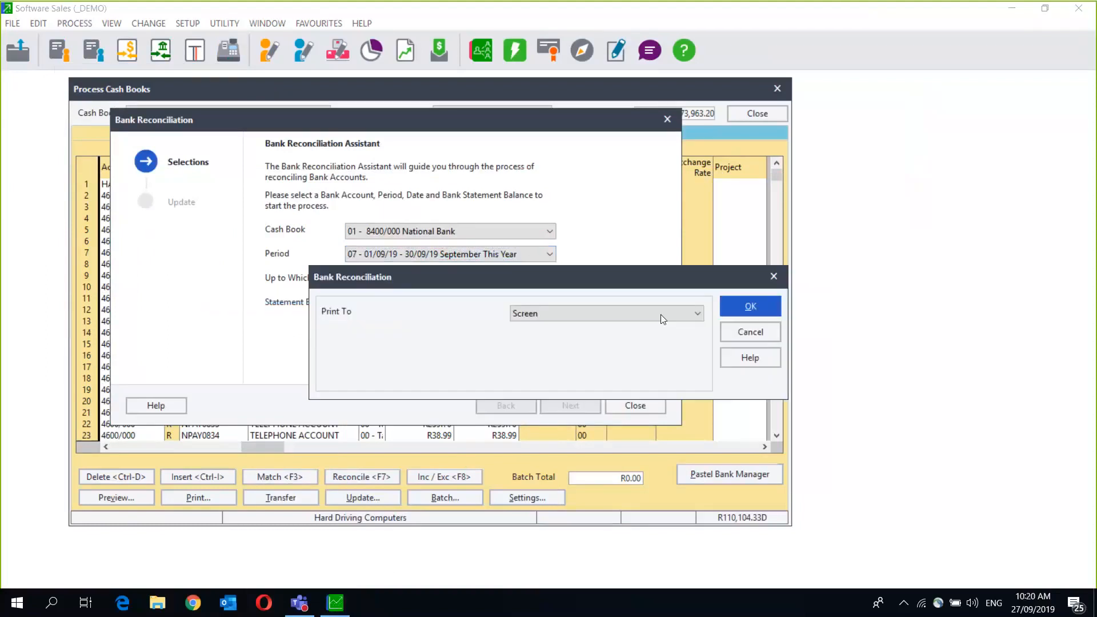
click(733, 311)
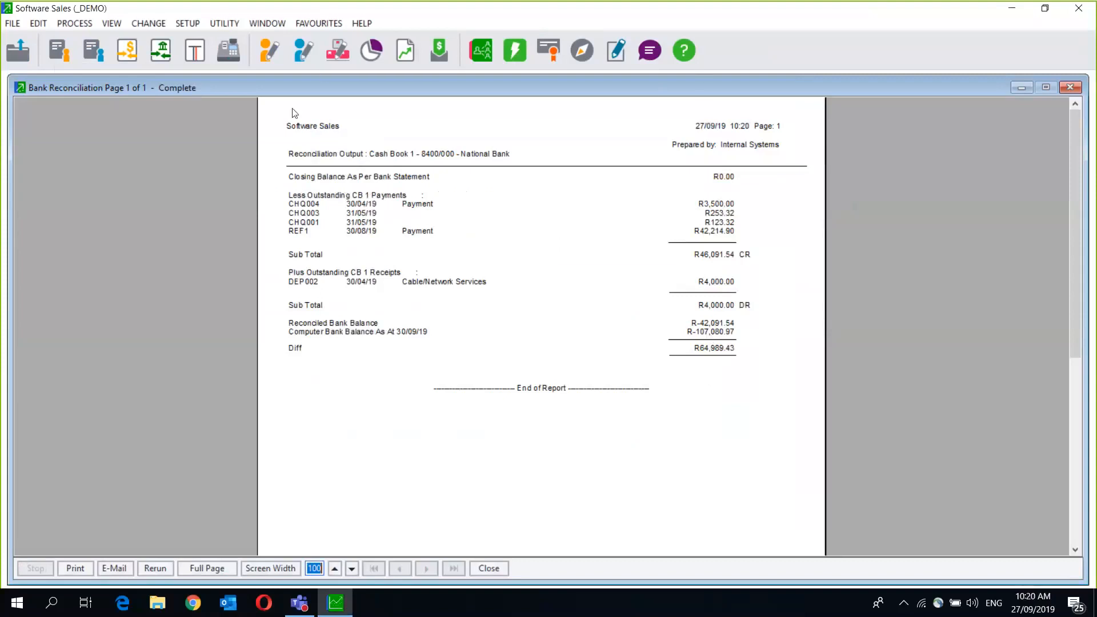
drag(703, 88, 292, 109)
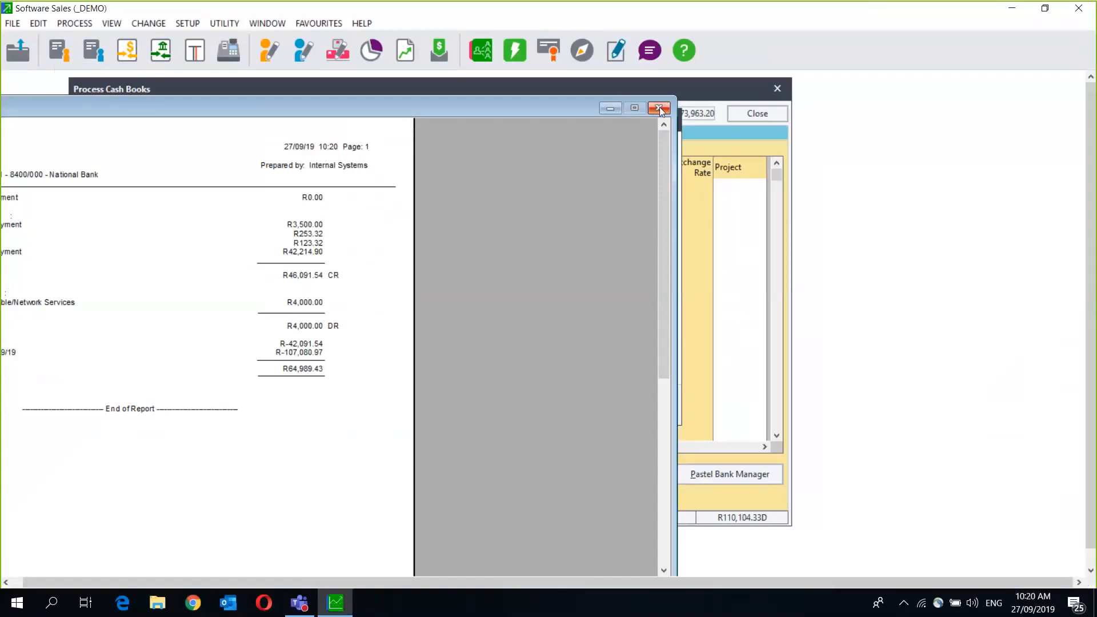
click(659, 108)
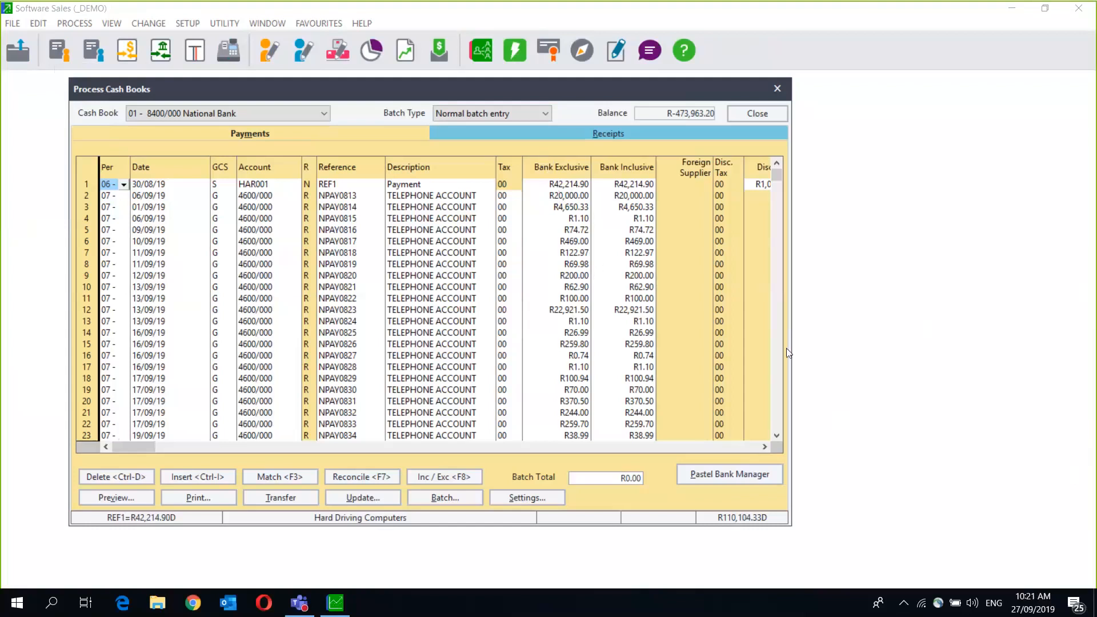
click(778, 89)
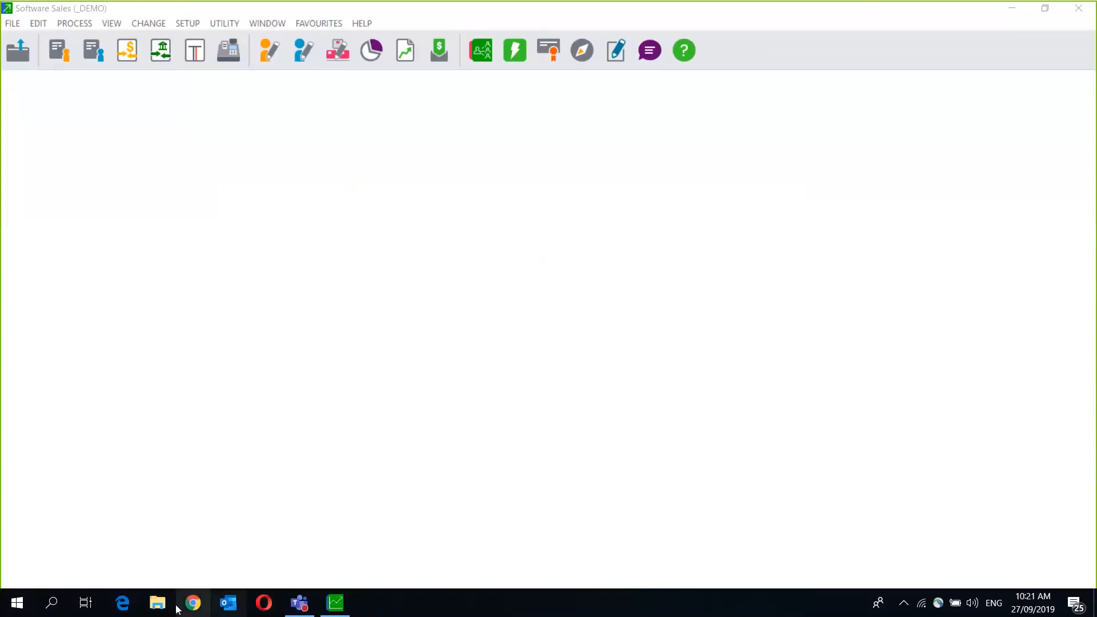
Step: Switch to Chrome, find the Bank Feeds video on the Sage 50cloud Pastel page of helpcentre.pastel.co.za, and close it after a look
click(193, 603)
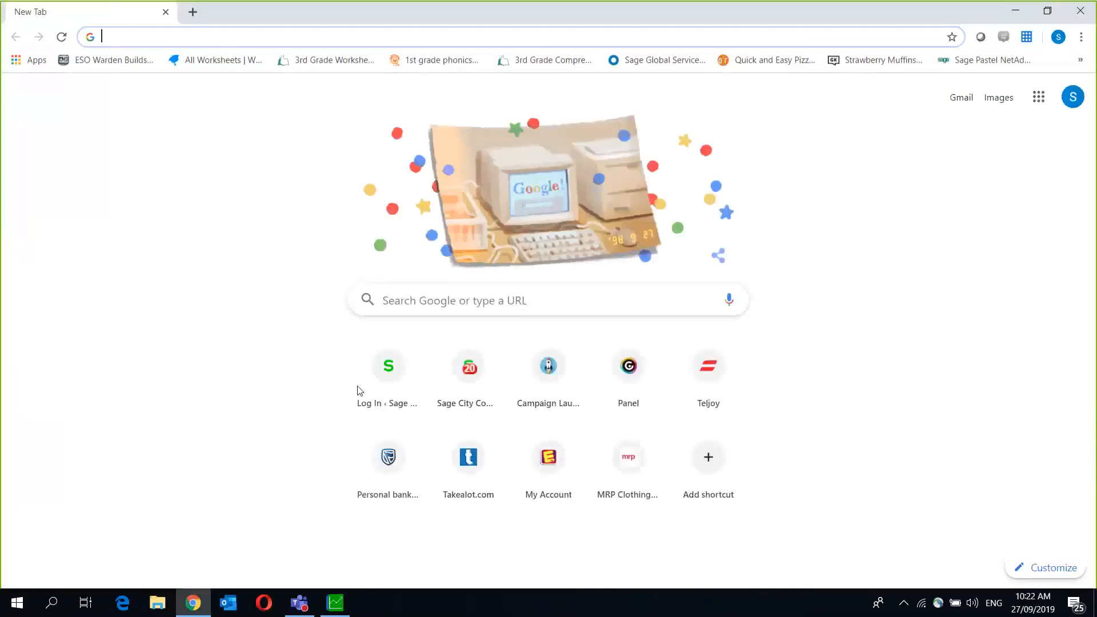
text(helpcentre.pastel.co.za)
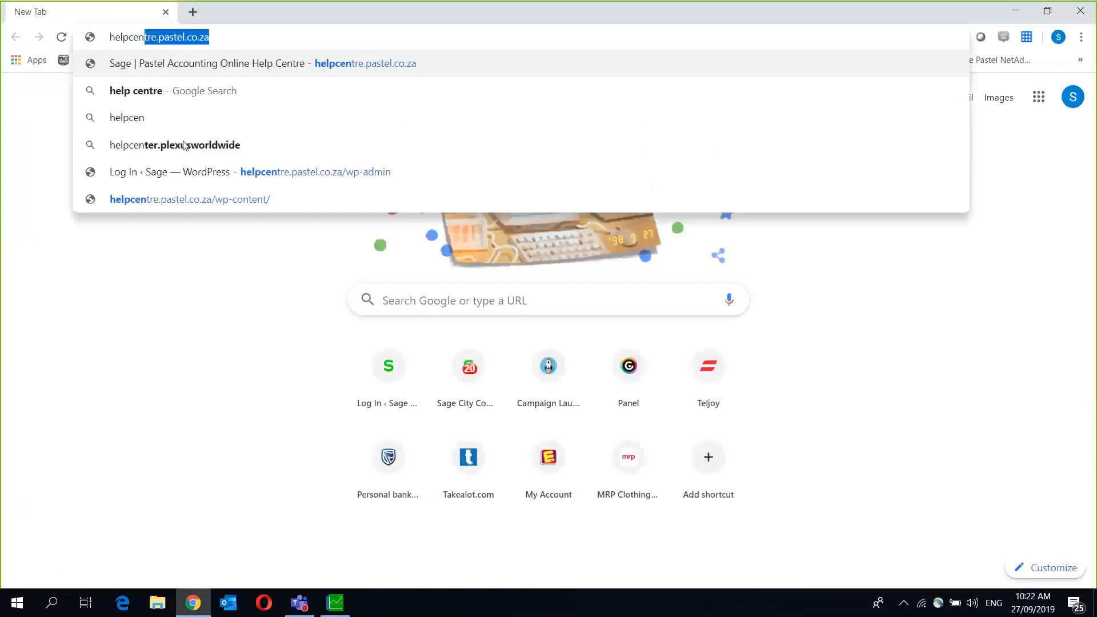
click(250, 63)
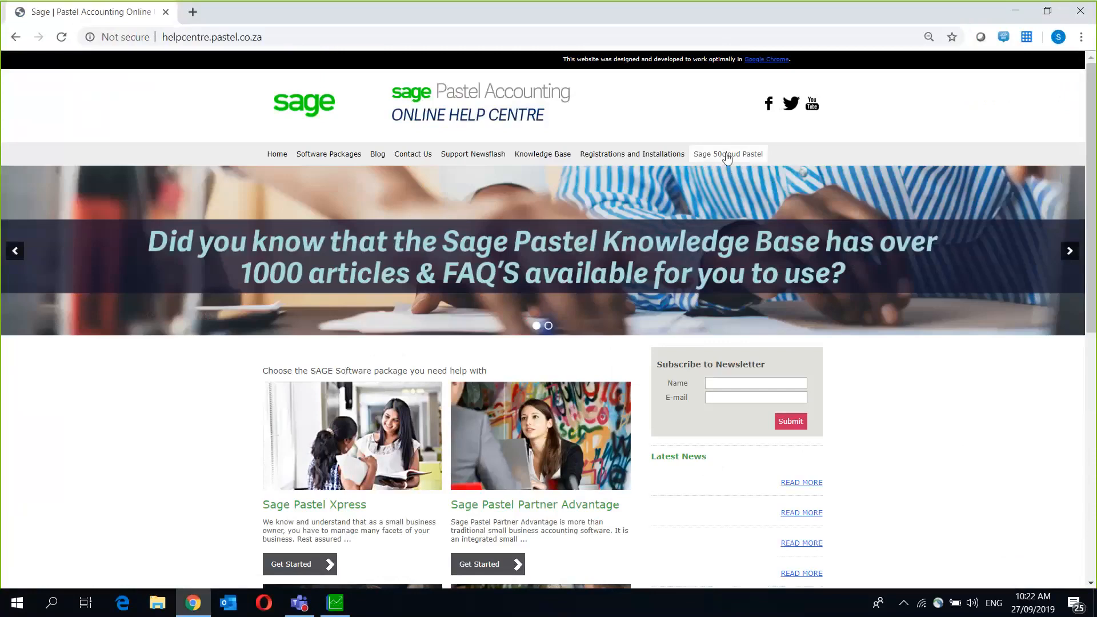
click(727, 155)
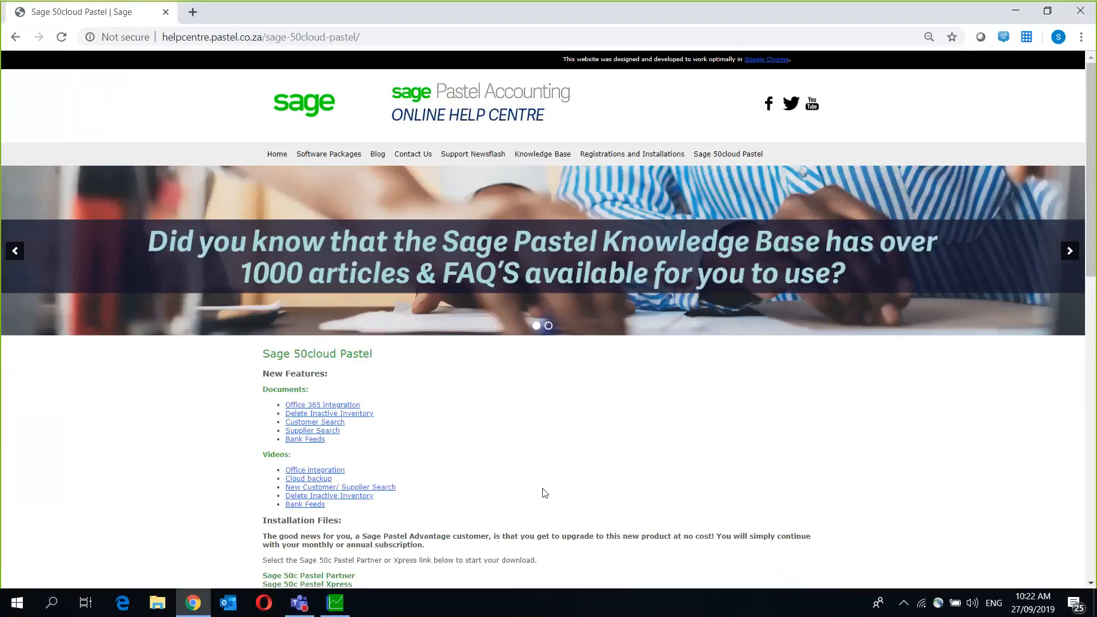
click(305, 506)
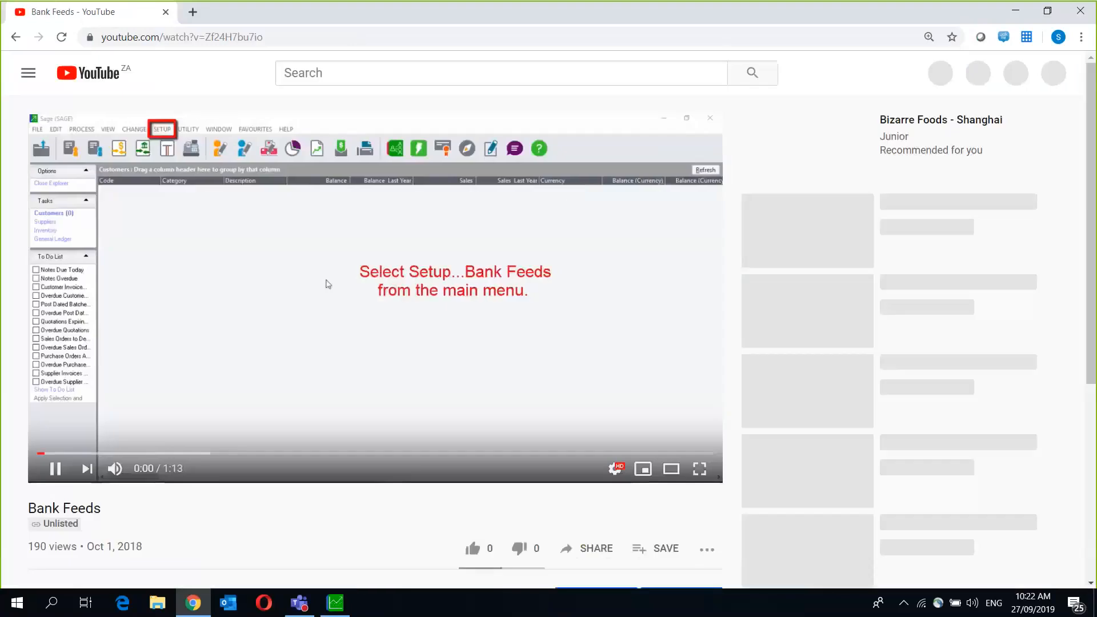
click(165, 12)
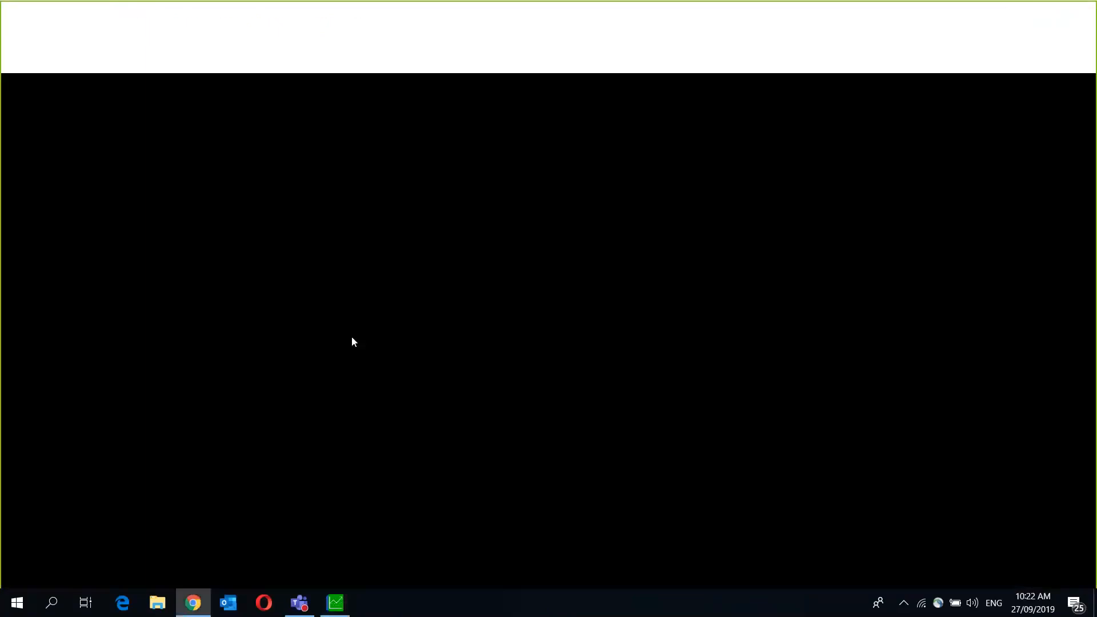
Step: Return to helpcentre.pastel.co.za and open the Bank Feeds document from the Sage 50cloud Pastel page
text(elpcentre.pastel.co.za)
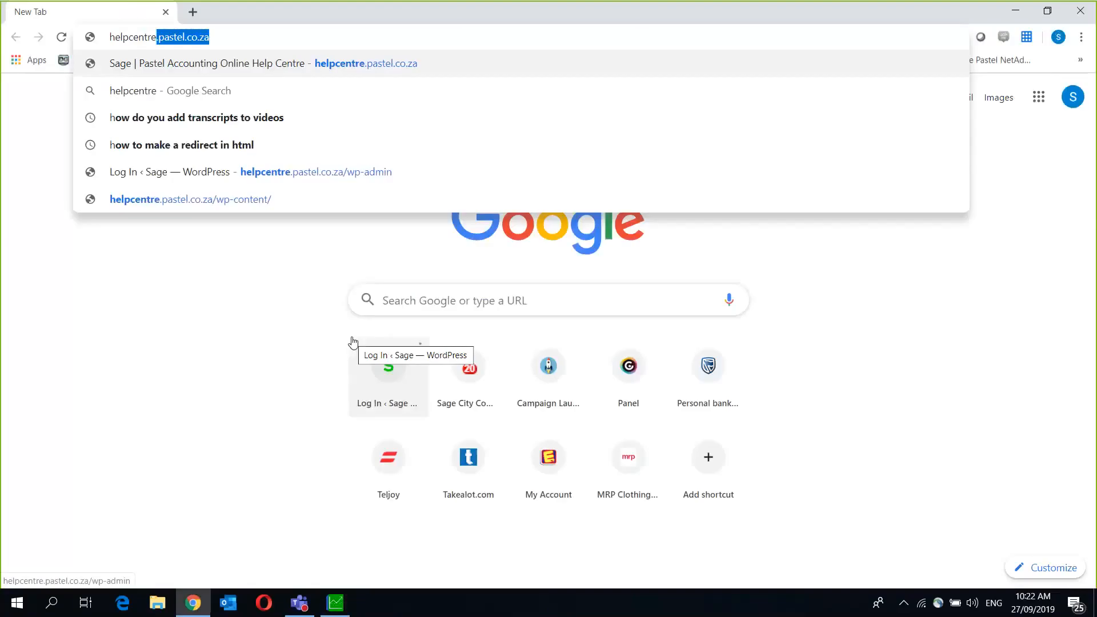
key(Return)
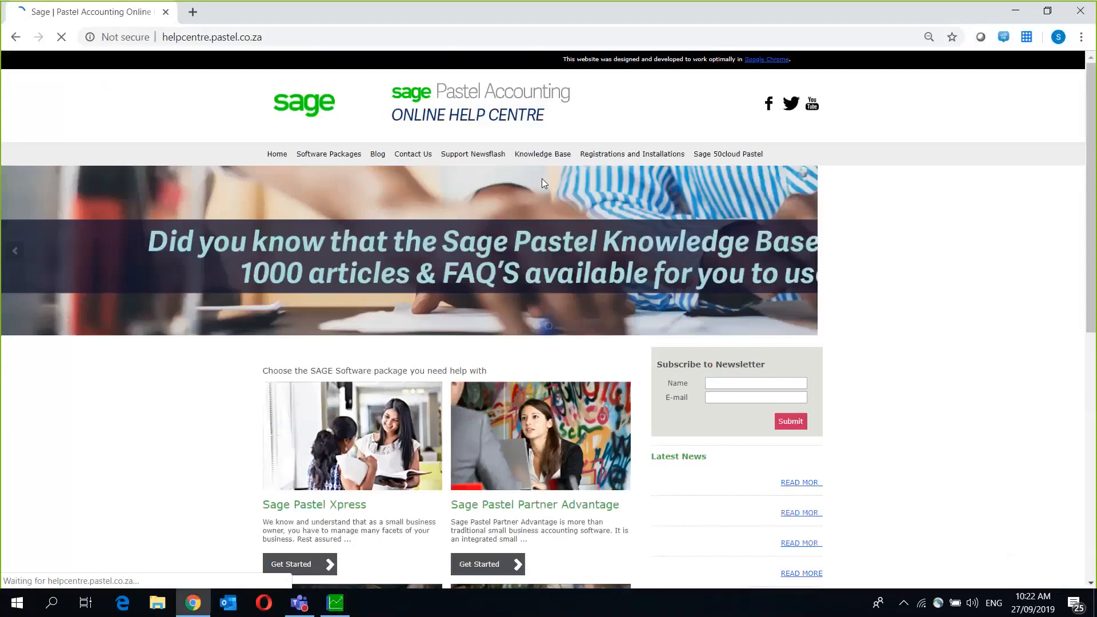
click(727, 152)
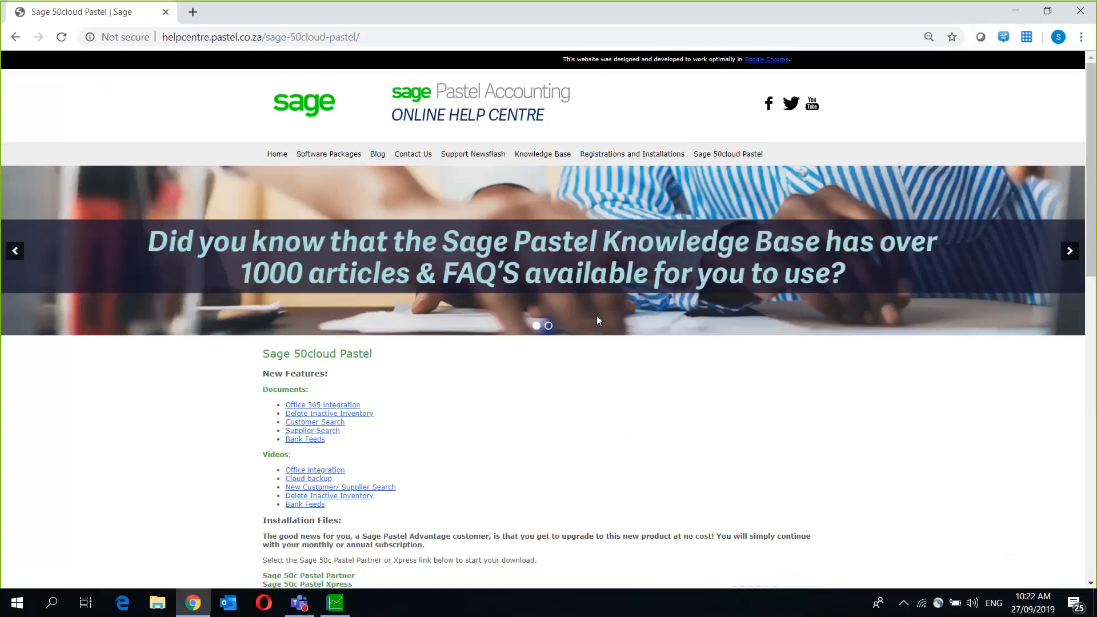
click(294, 440)
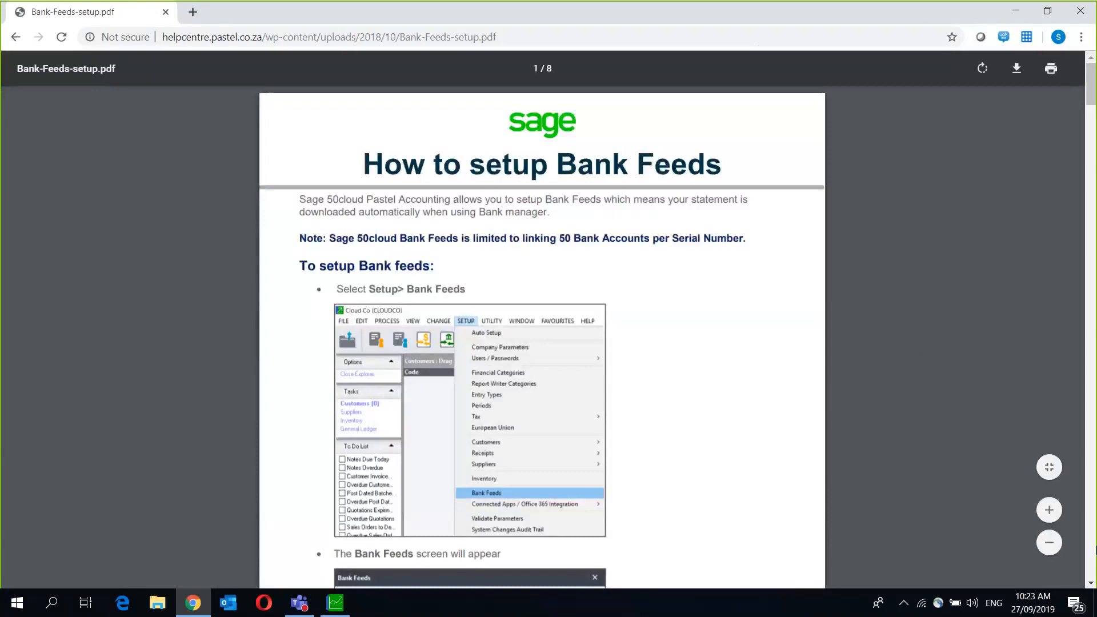
Step: Read through the Bank Feeds setup guide up to the note on authorisation time on the last page
click(1092, 568)
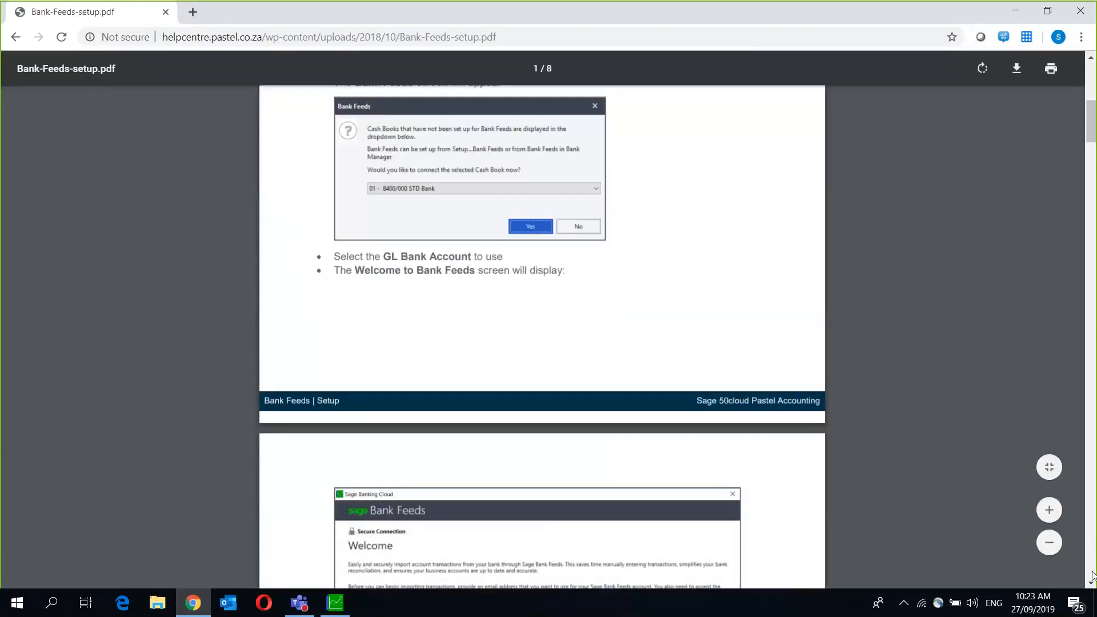
click(1093, 576)
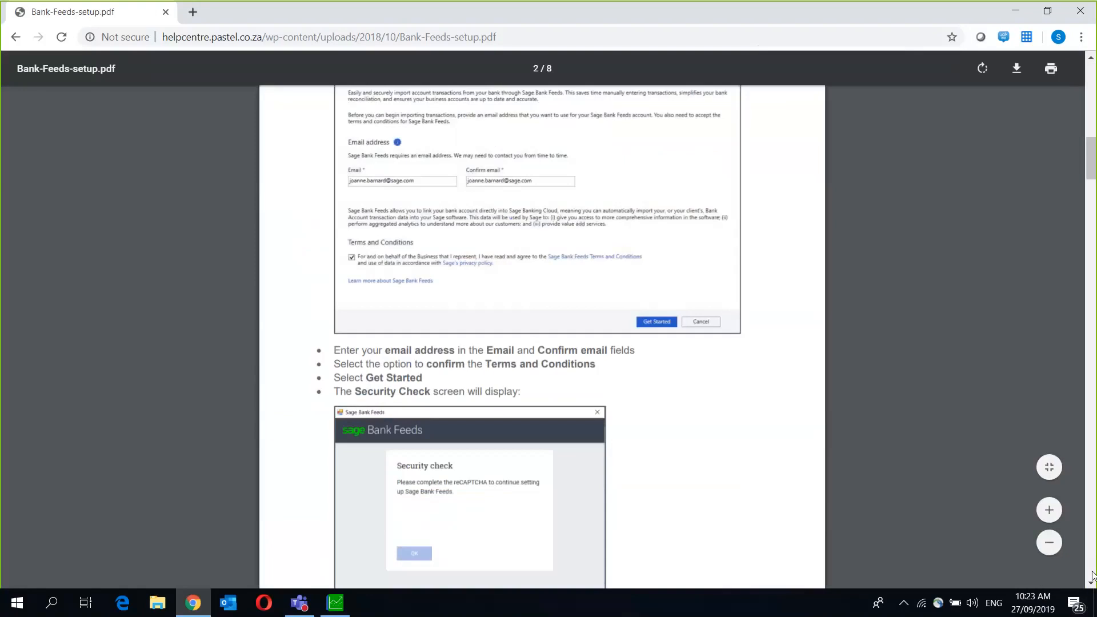
click(1093, 585)
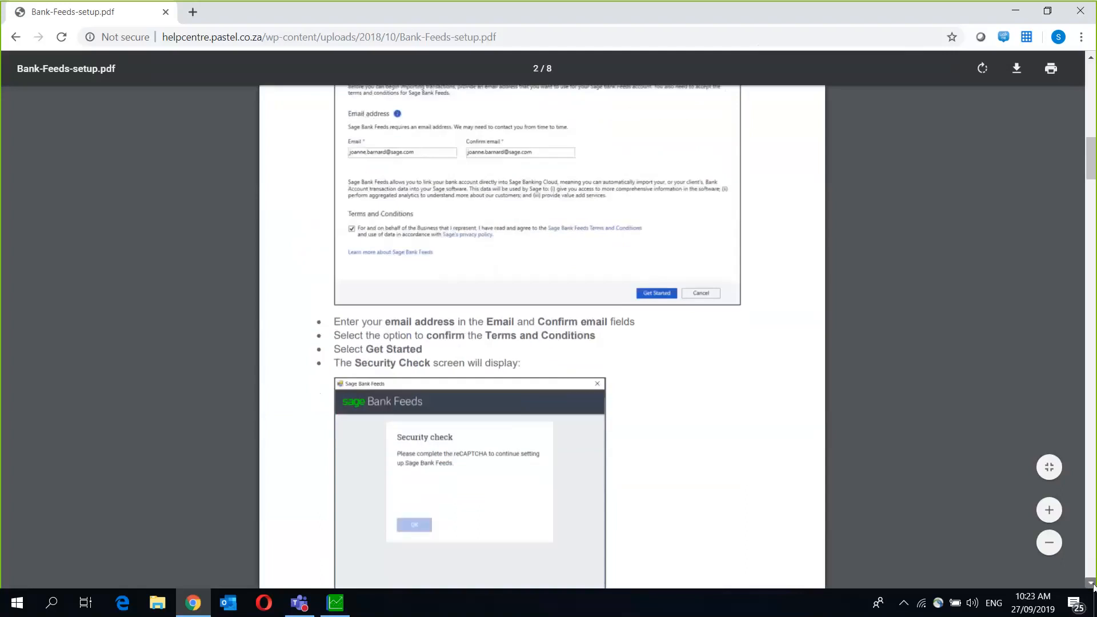
drag(1092, 585, 1093, 585)
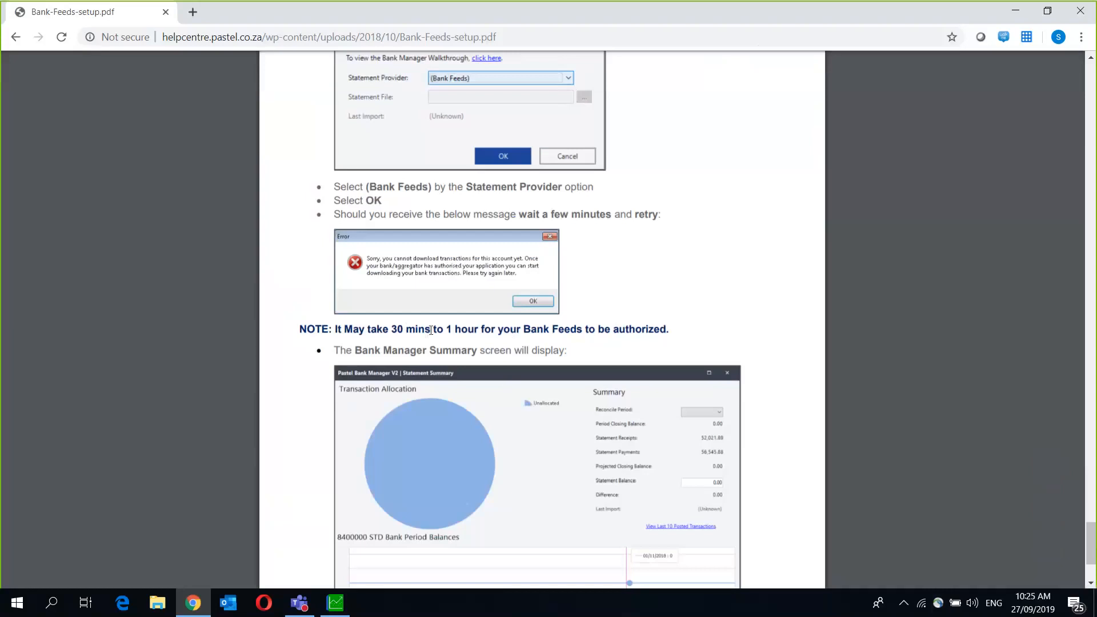
drag(430, 330, 392, 330)
click(781, 525)
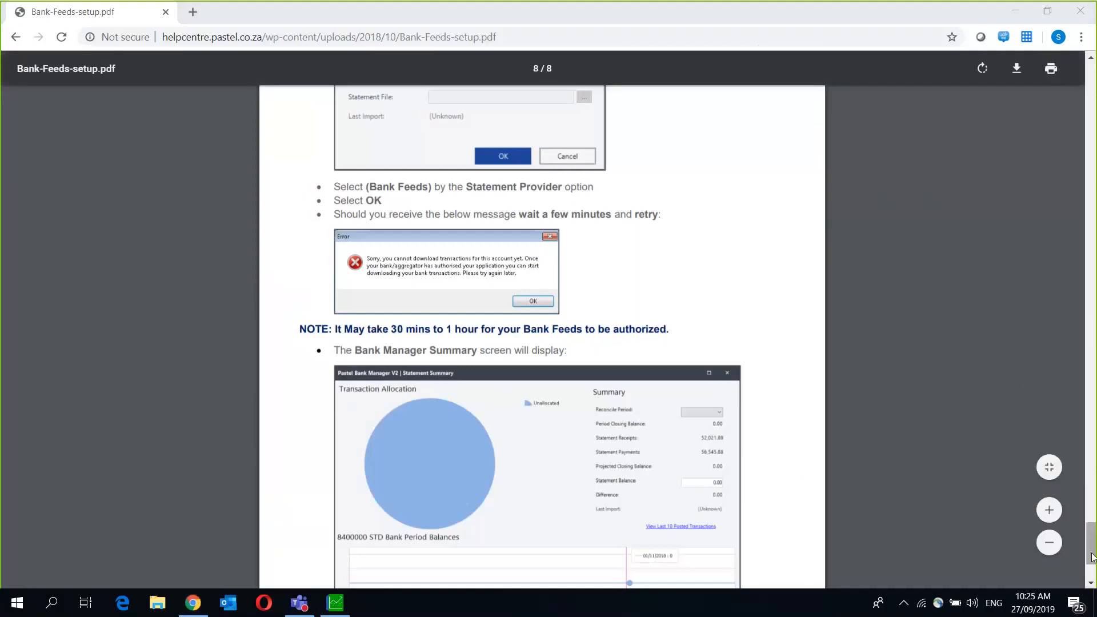
Step: Review the guide's bank selection and online banking sign-in instructions, and return to its first page
drag(1092, 556, 1086, 356)
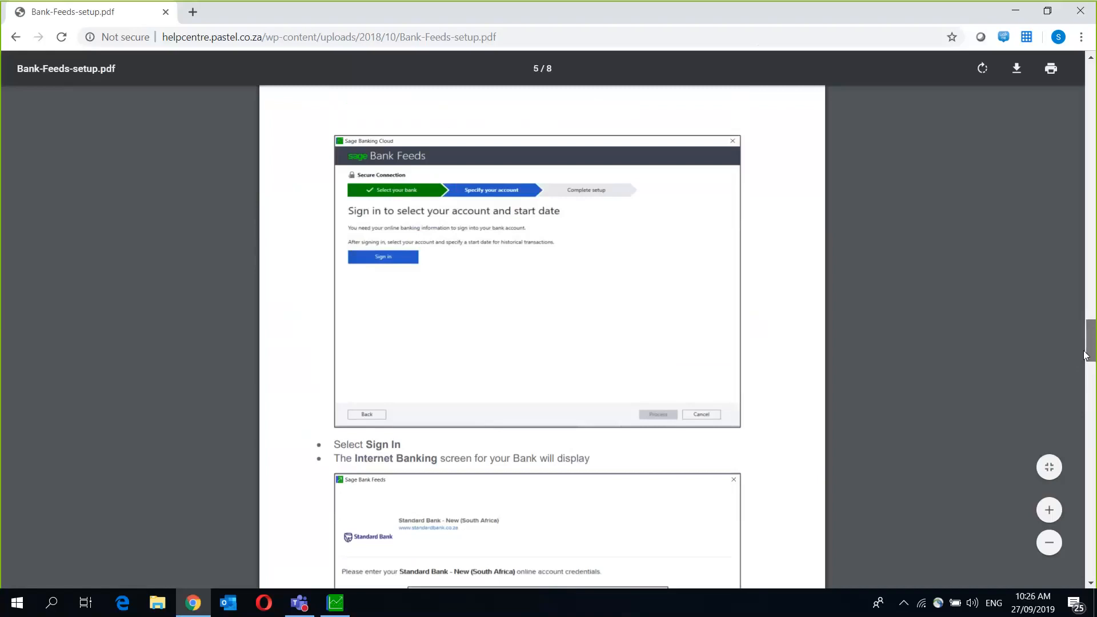
mouse_move(1086, 354)
mouse_down()
mouse_move(1094, 291)
mouse_move(1094, 338)
mouse_up()
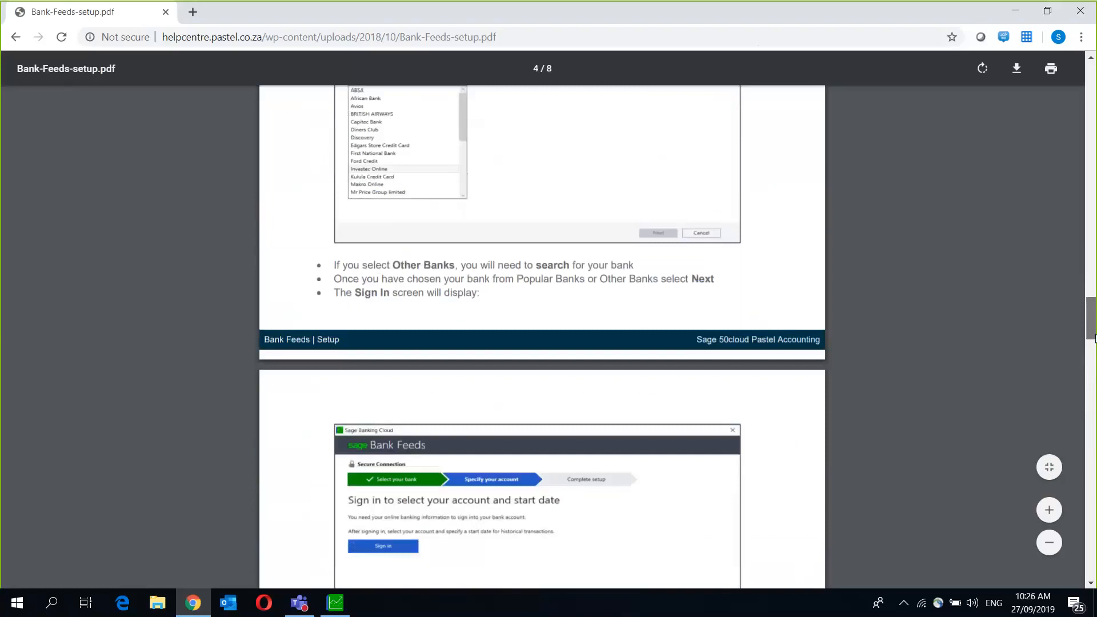
drag(1094, 337, 1094, 369)
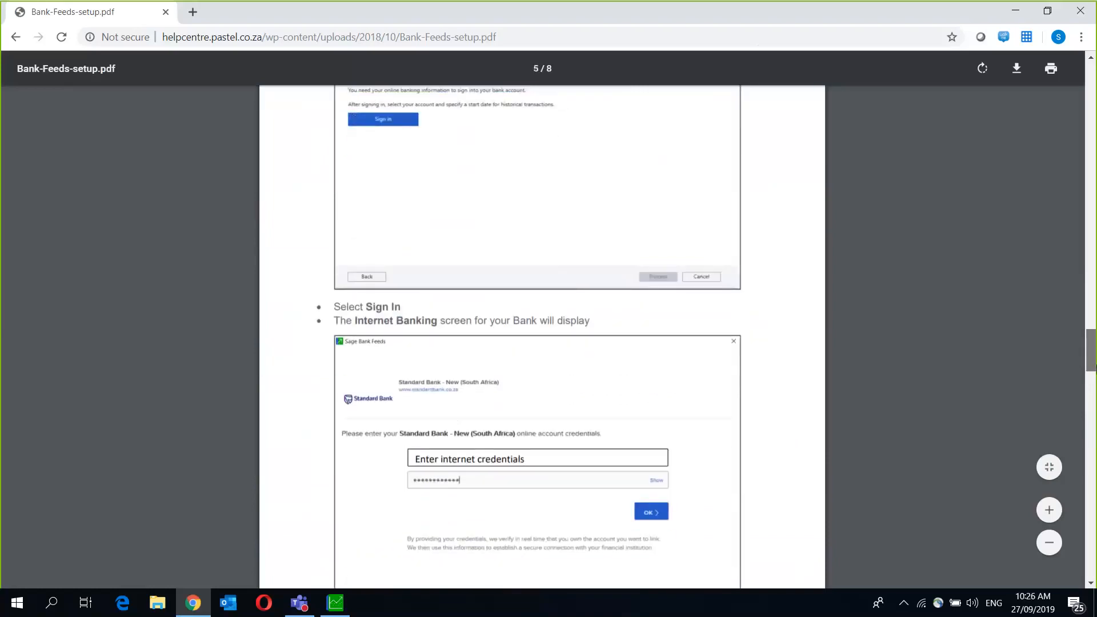
drag(1094, 368, 1095, 58)
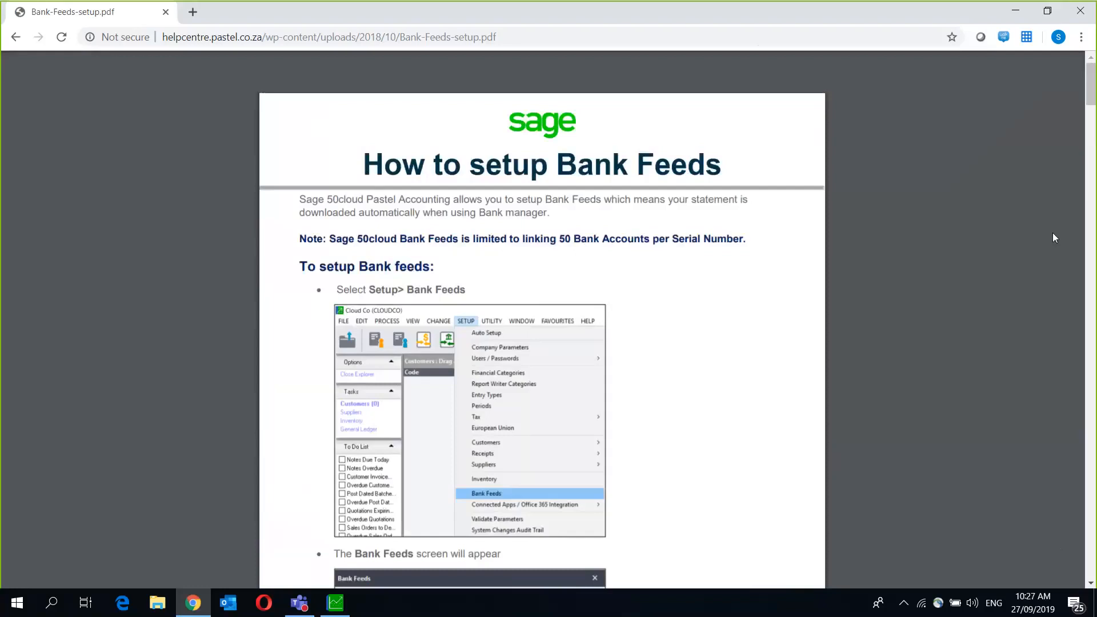
Step: Switch back to the Software Sales company in Sage Pastel
key(alt+Tab)
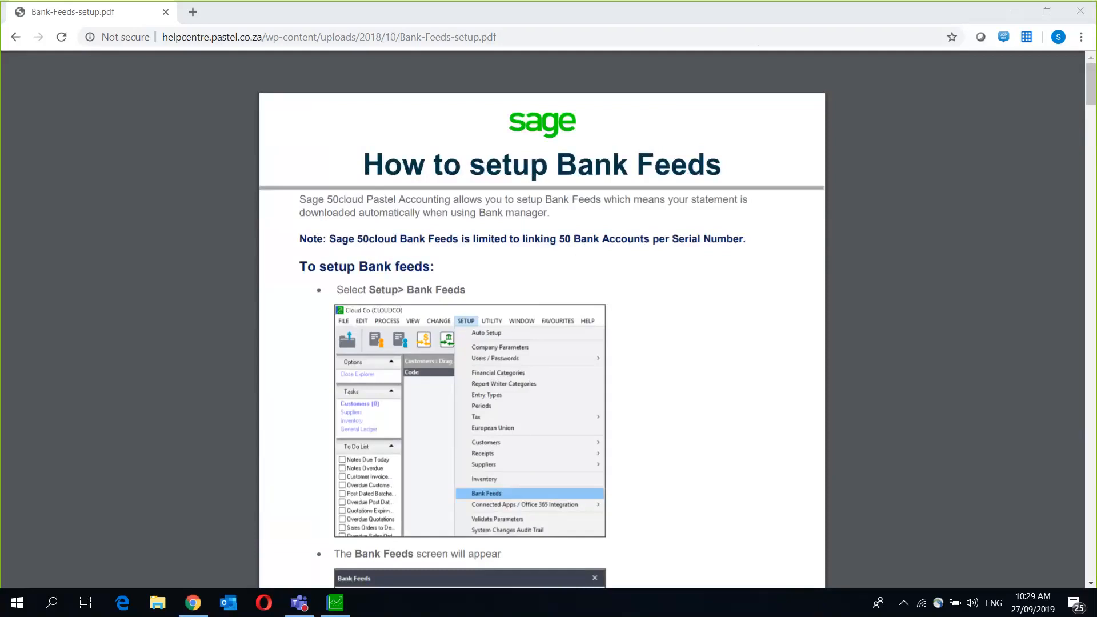
click(336, 604)
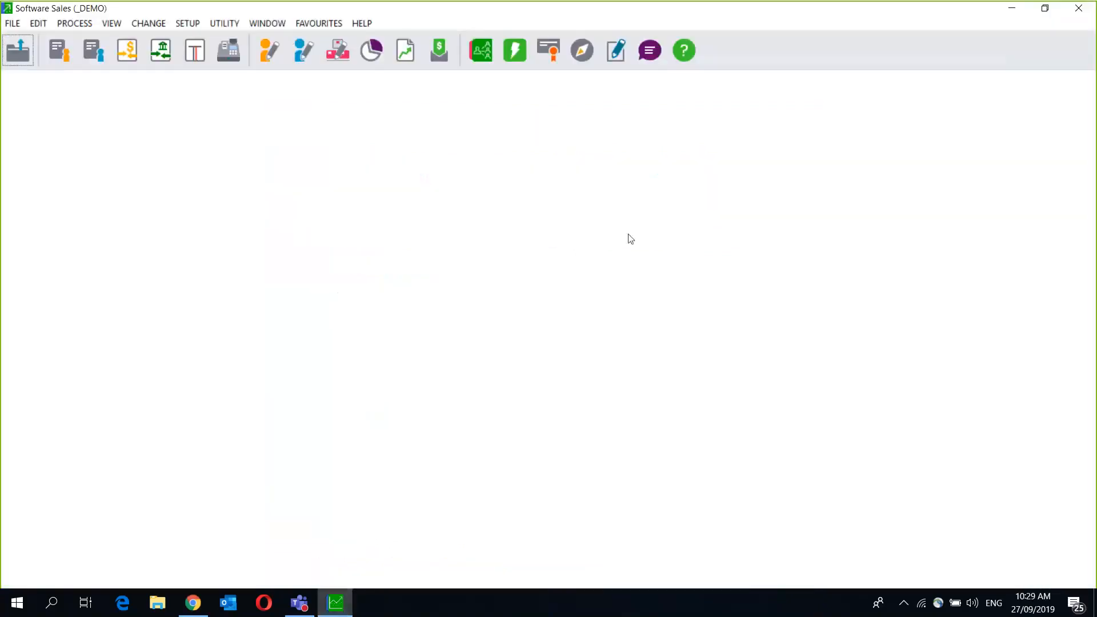
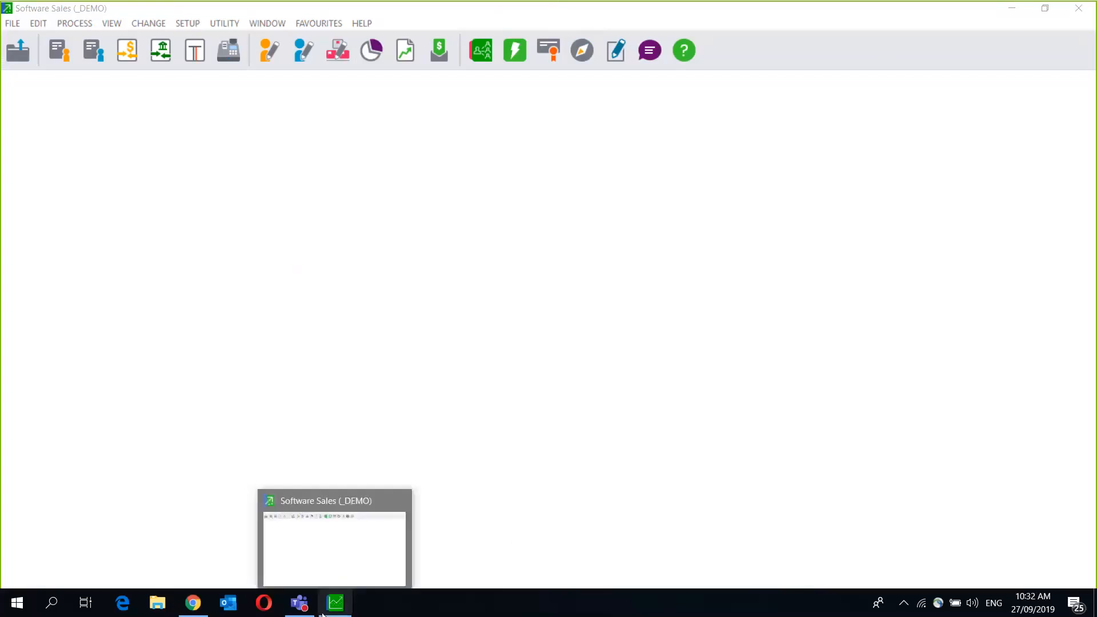
click(939, 605)
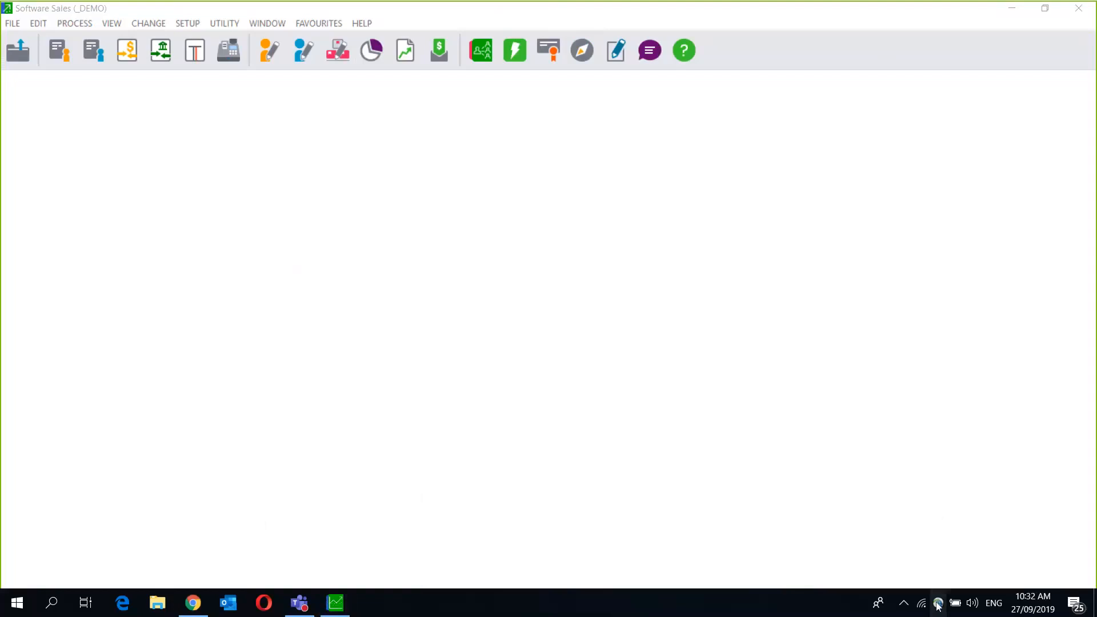
click(680, 250)
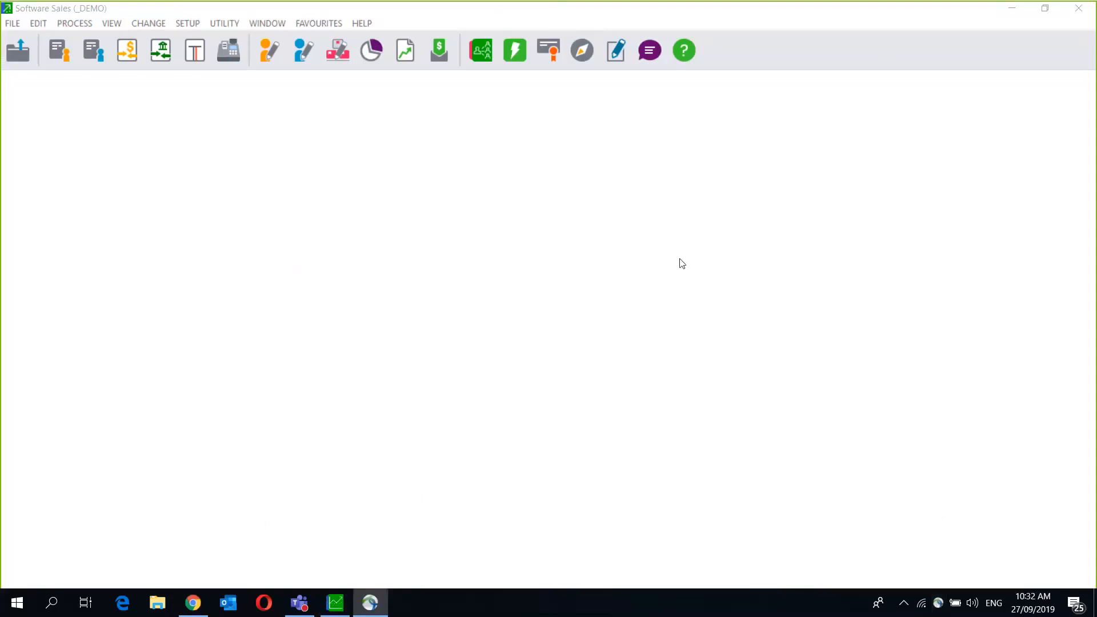